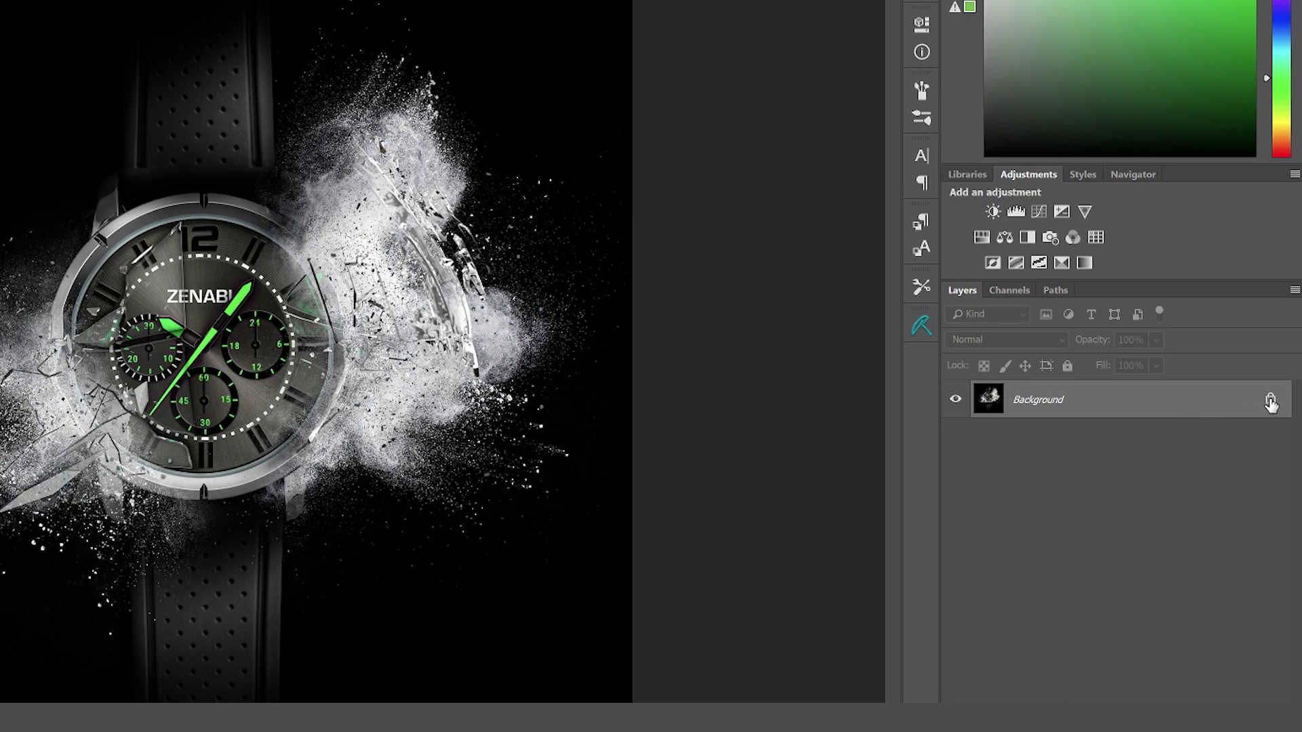
- Unlock the Background layer and rename the resulting Layer 0 to 'Watch'
click(1270, 403)
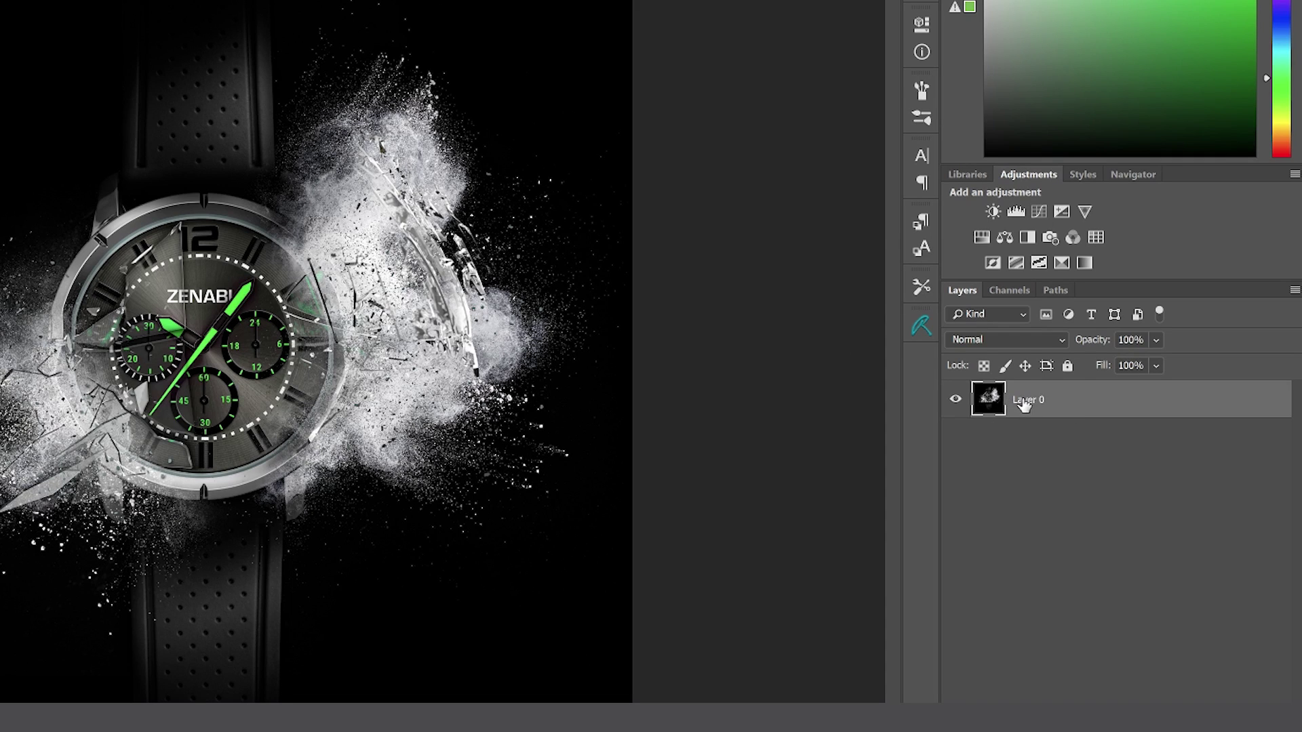
double_click(1025, 404)
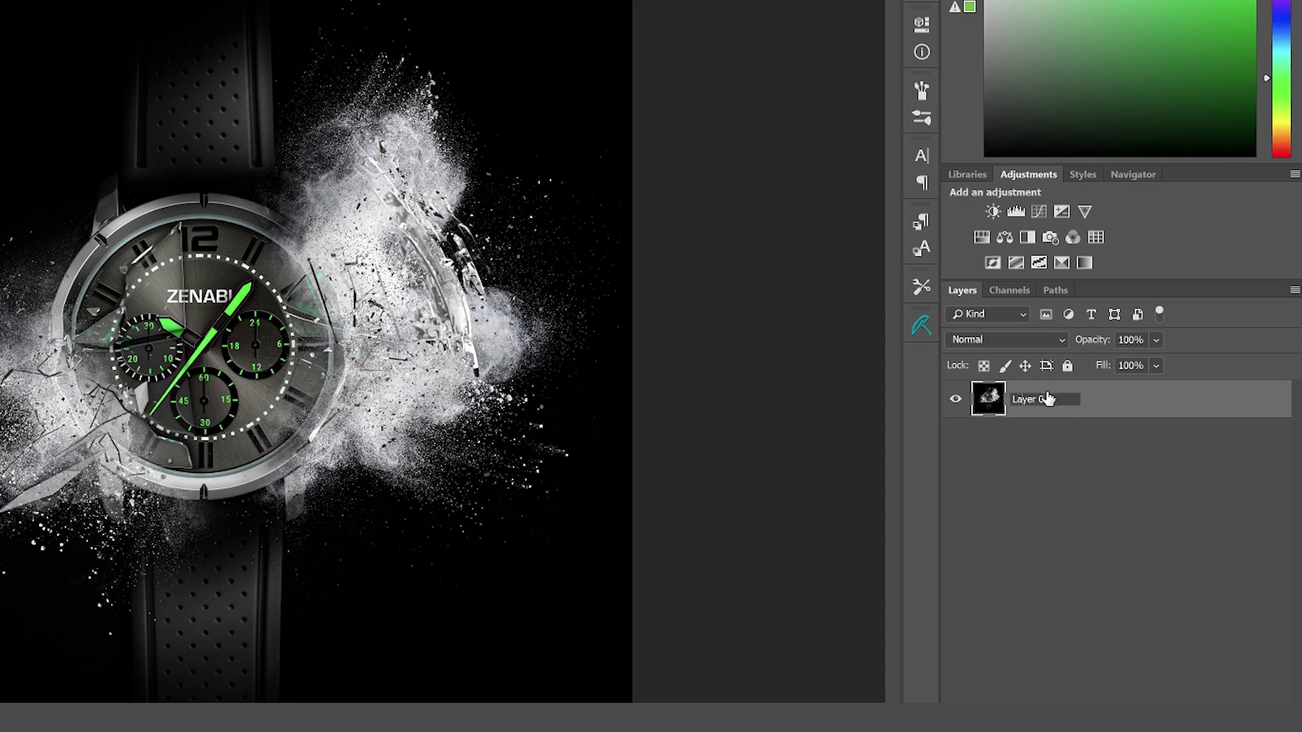
drag(1047, 400, 1013, 400)
text(Watch)
key(Return)
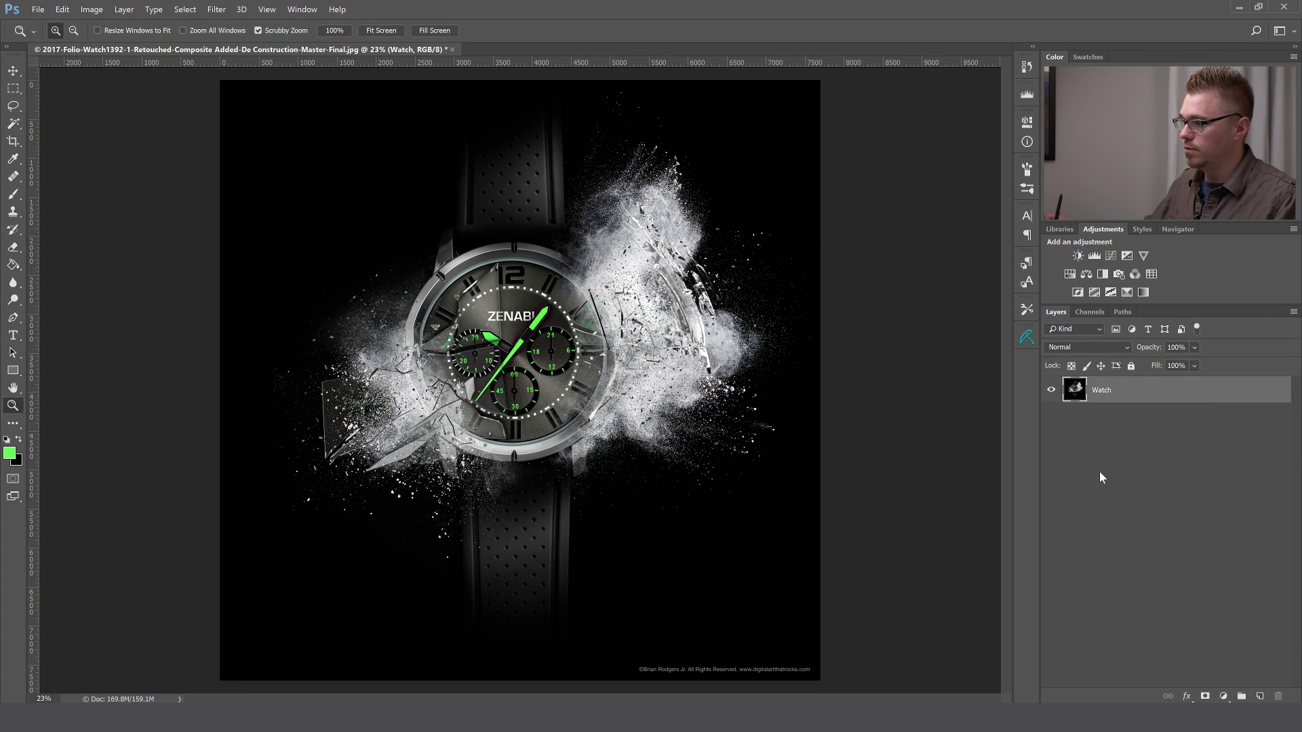
click(1187, 697)
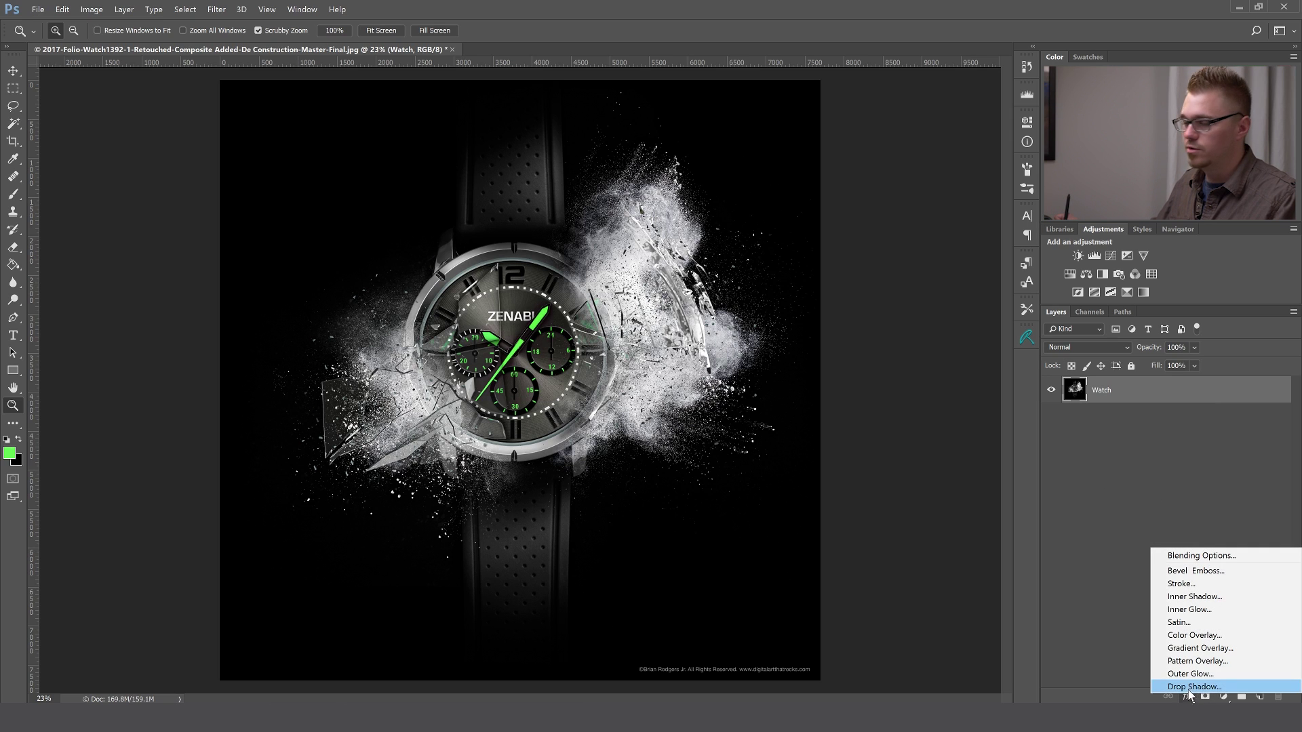
click(1150, 422)
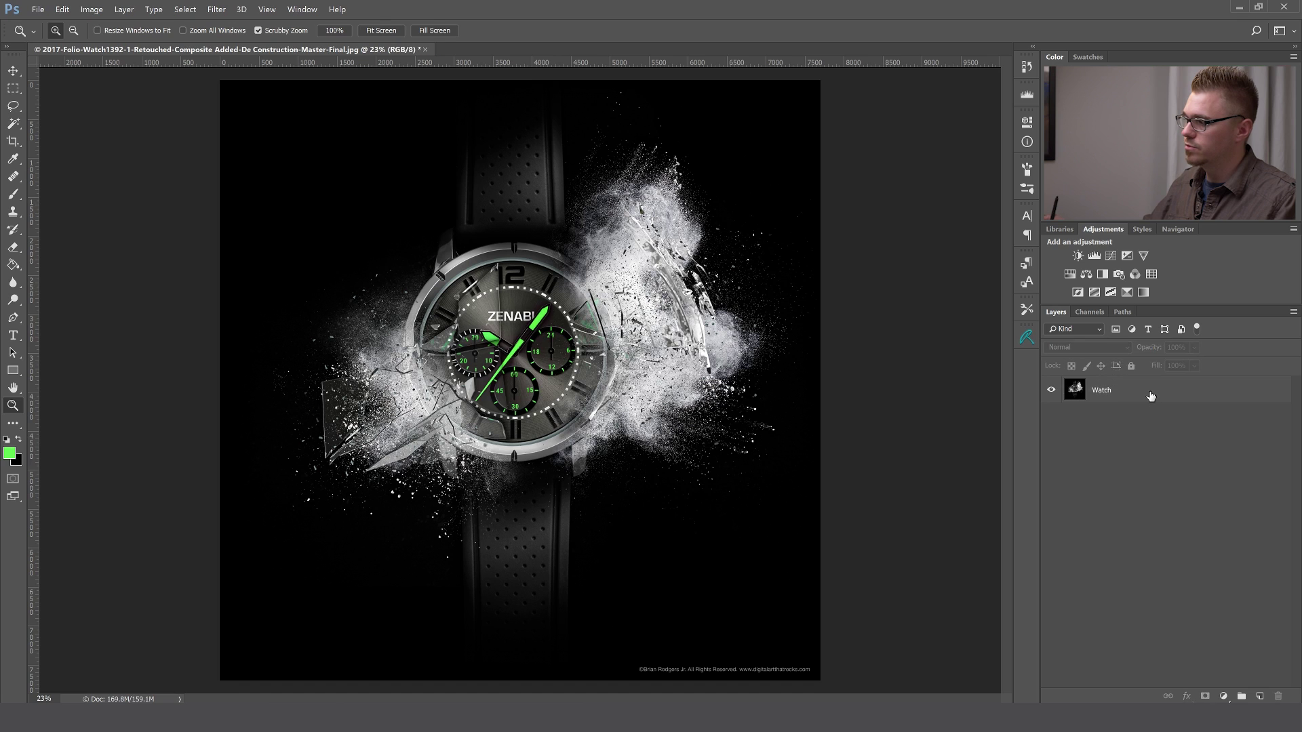
double_click(1156, 393)
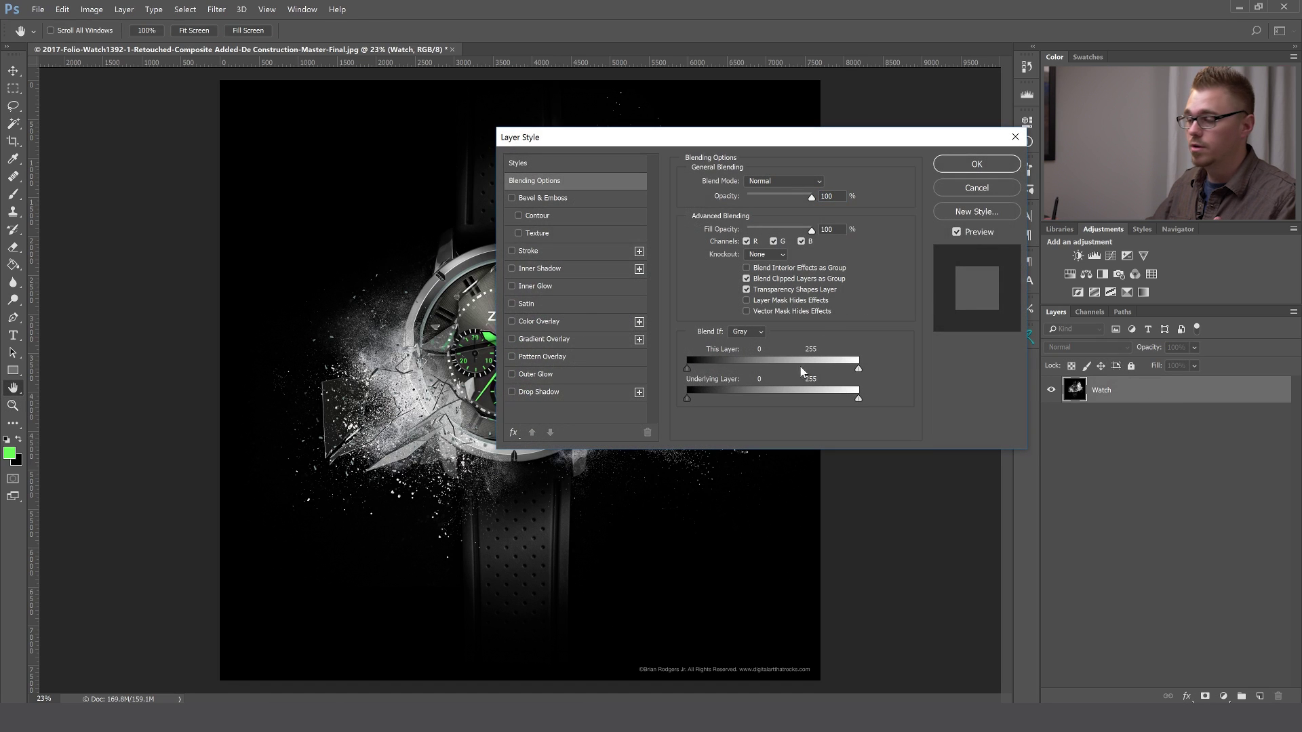
click(976, 188)
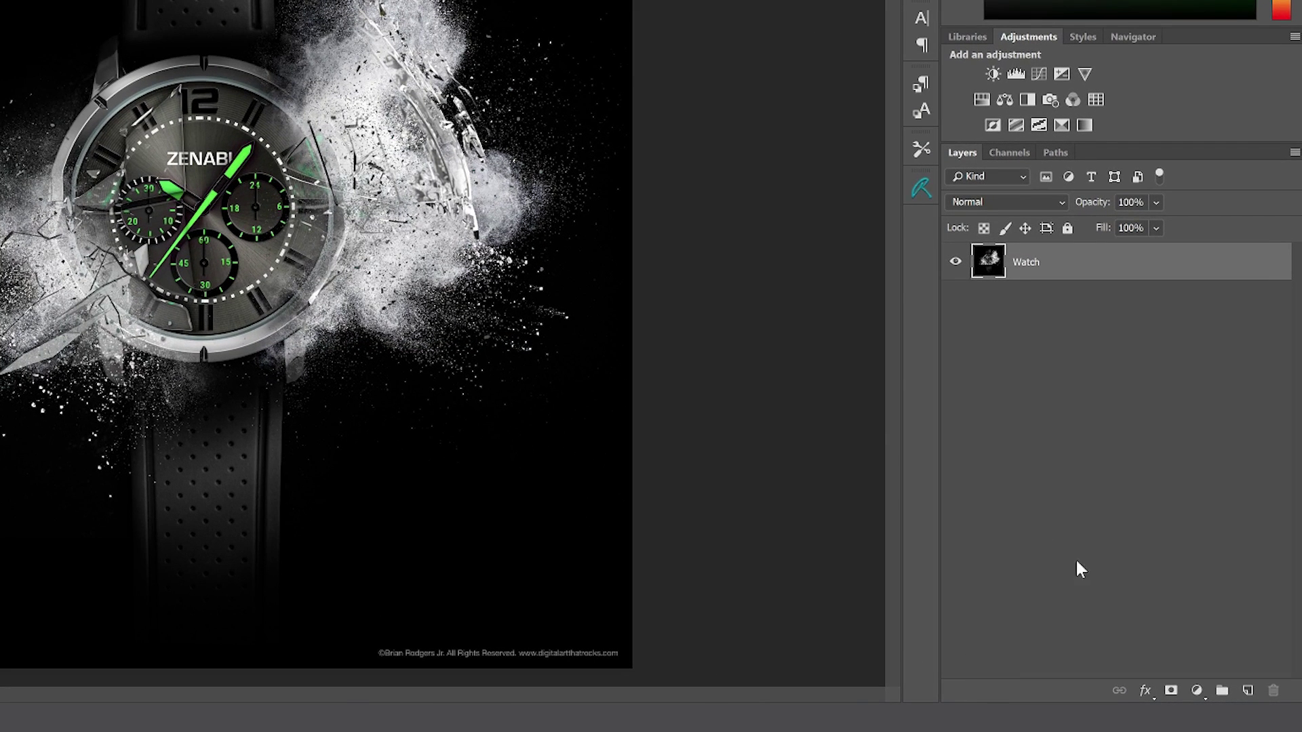
- Create a new empty layer named 'Retouch layer' above Watch, using Ctrl+Shift+N
click(1247, 690)
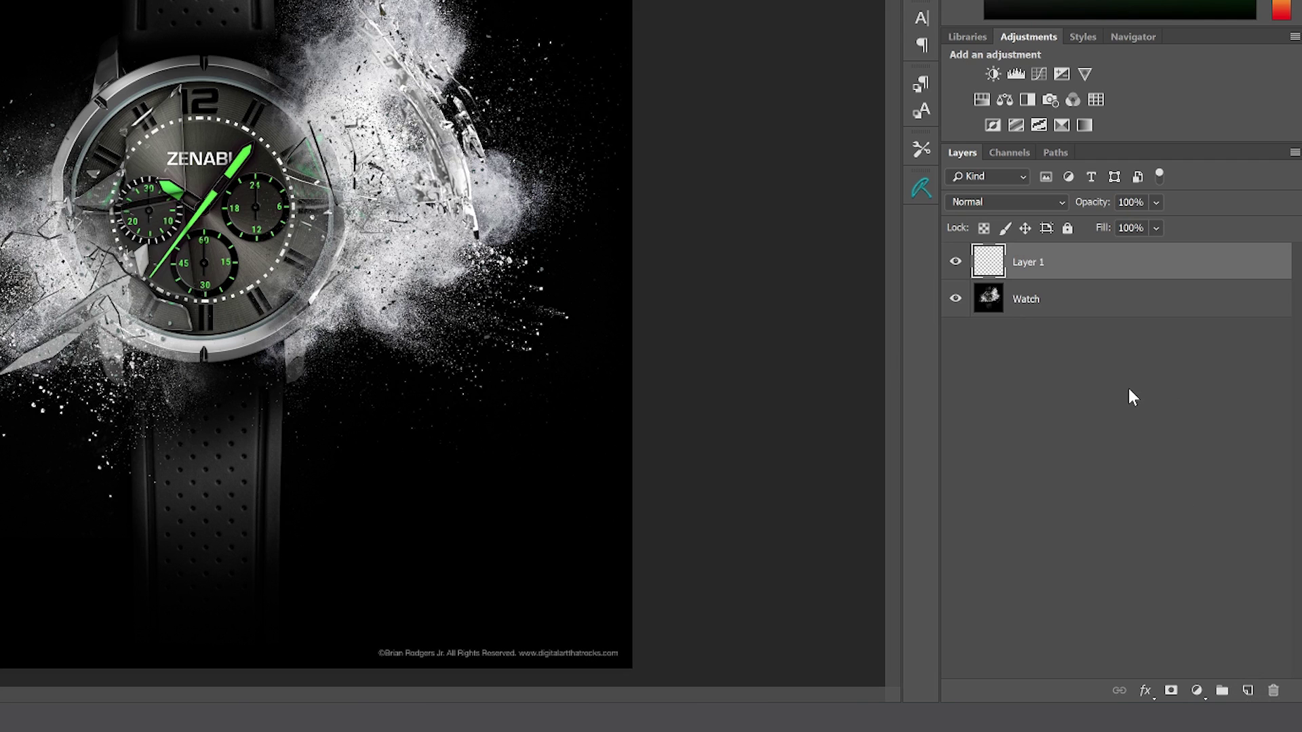
key(Delete)
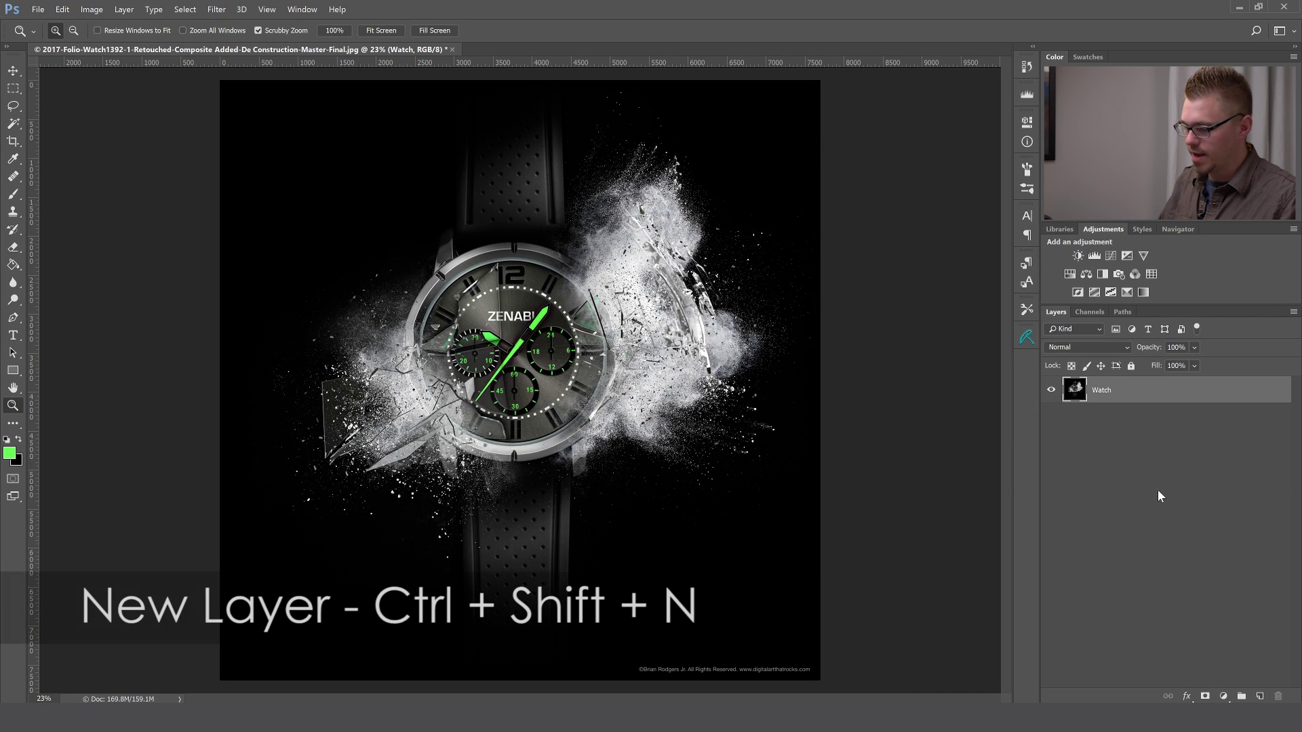
key(ctrl+shift+n)
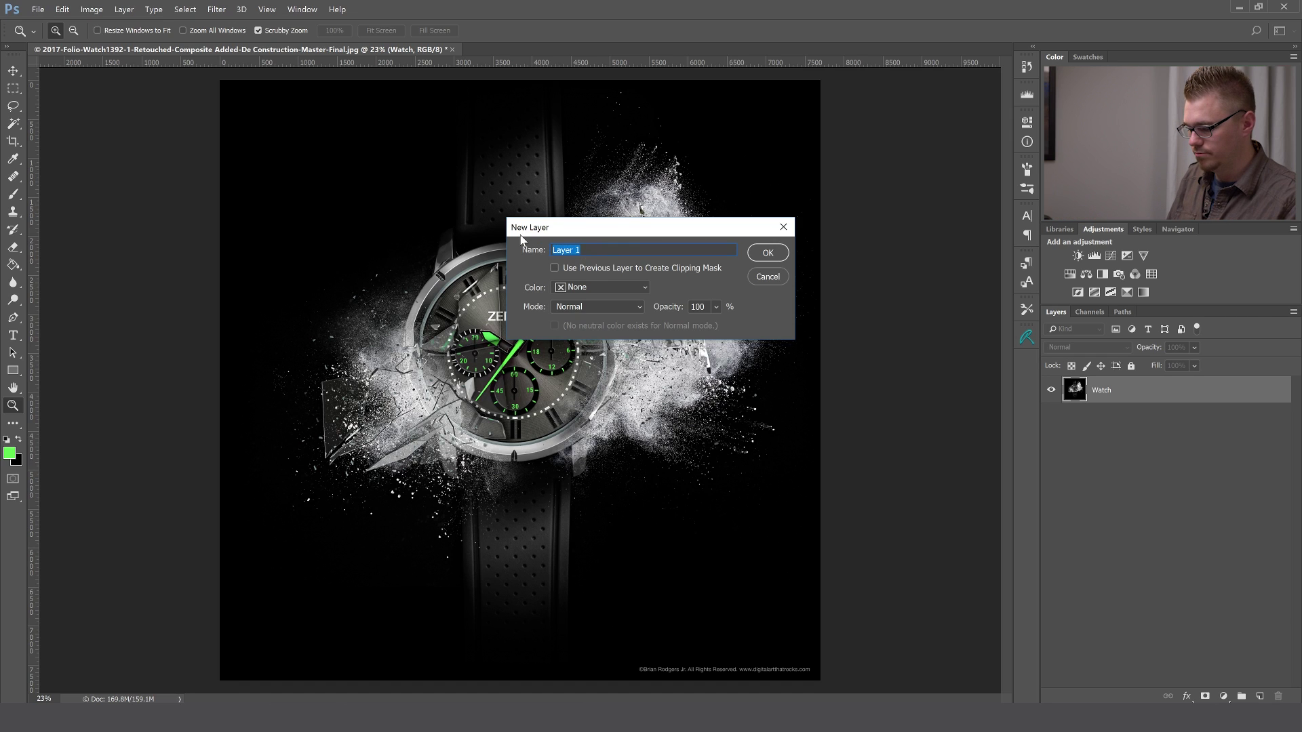
text(Retouch l)
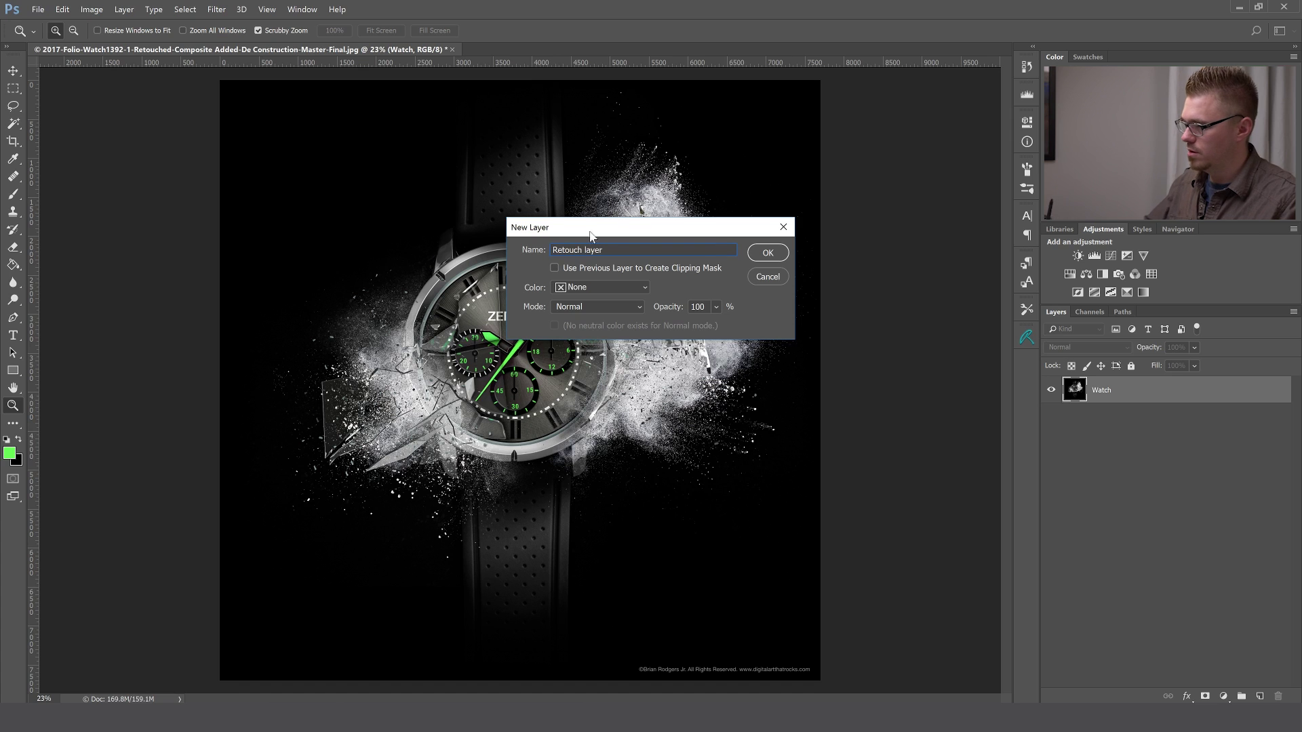
click(783, 254)
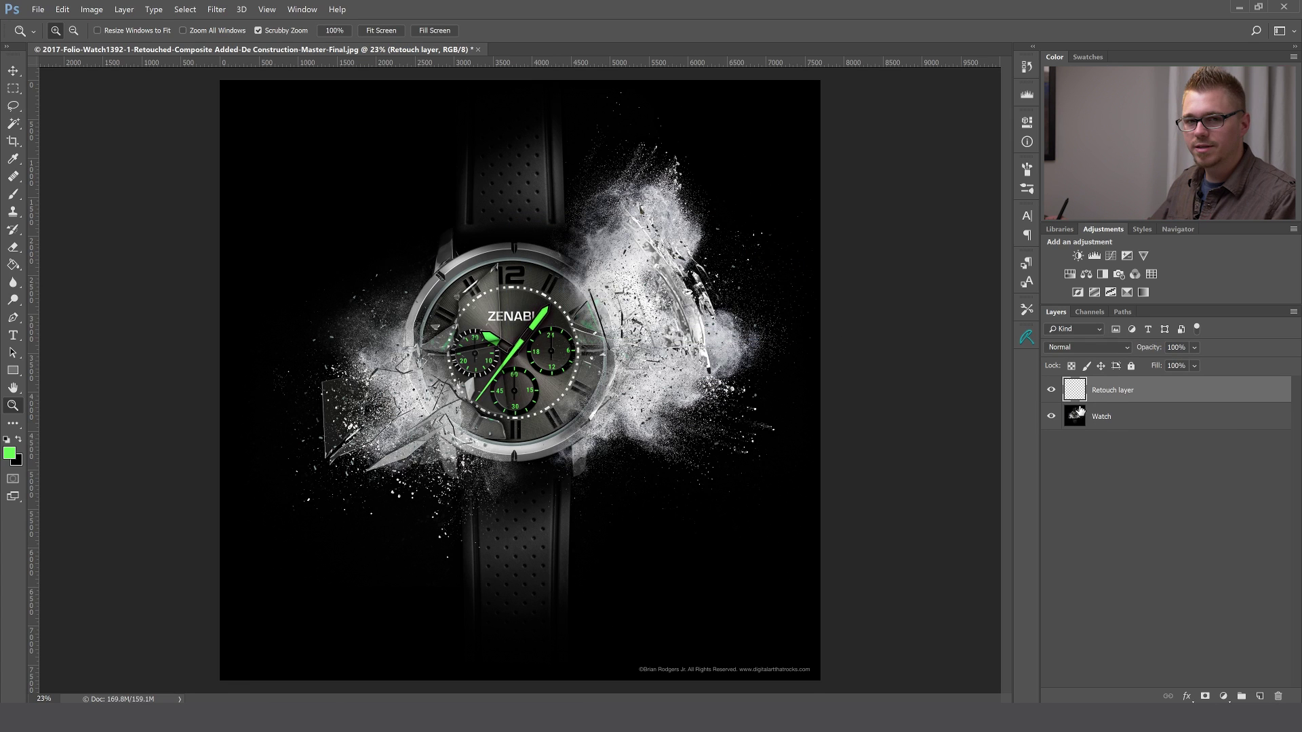
- Duplicate the Watch layer five times with Ctrl+J and remove the Retouch layer
click(1138, 415)
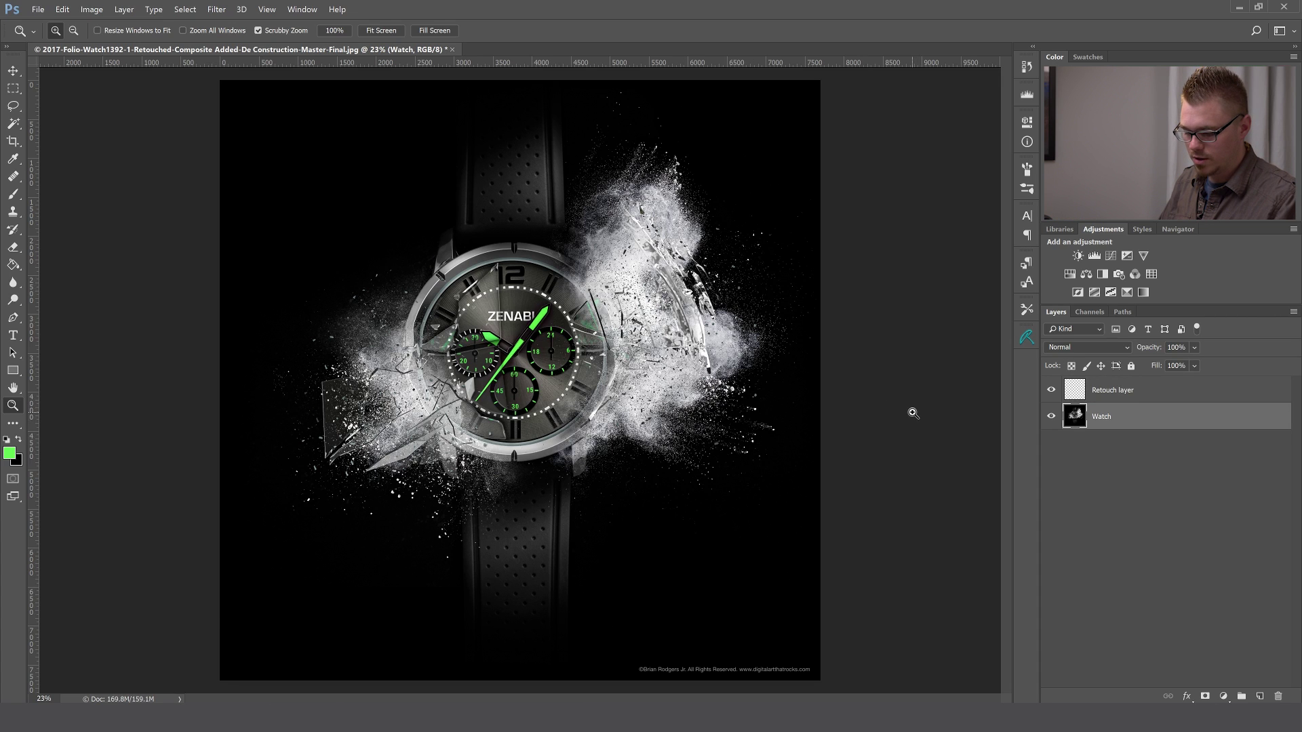
key(ctrl+j)
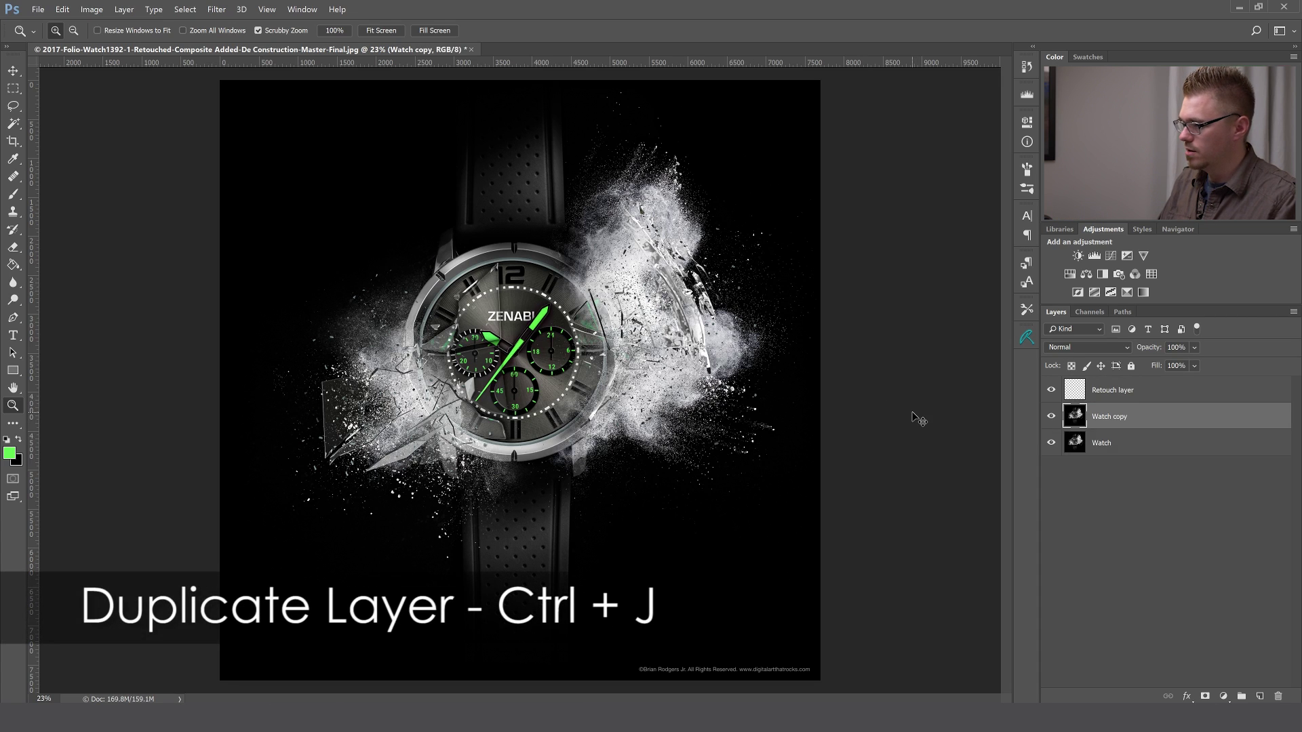
key(ctrl+j)
key(ctrl+j)
key(ctrl+j)
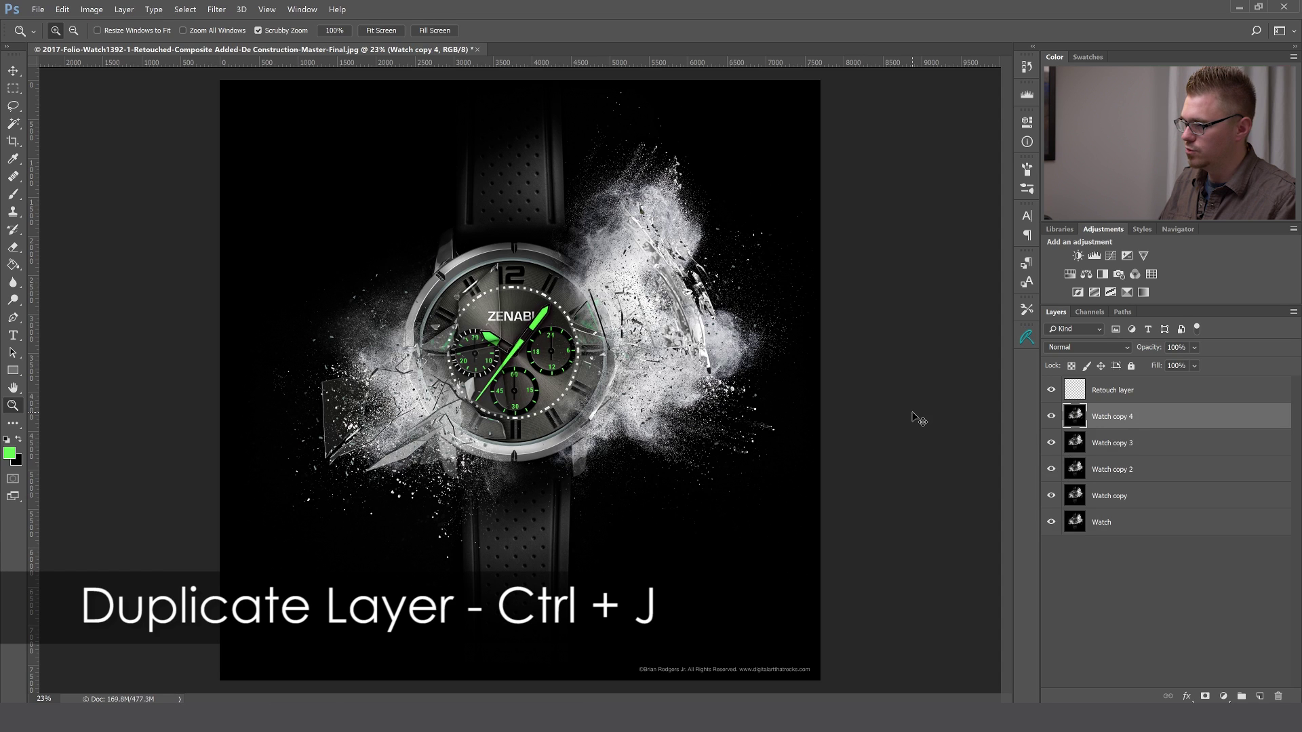
key(ctrl+j)
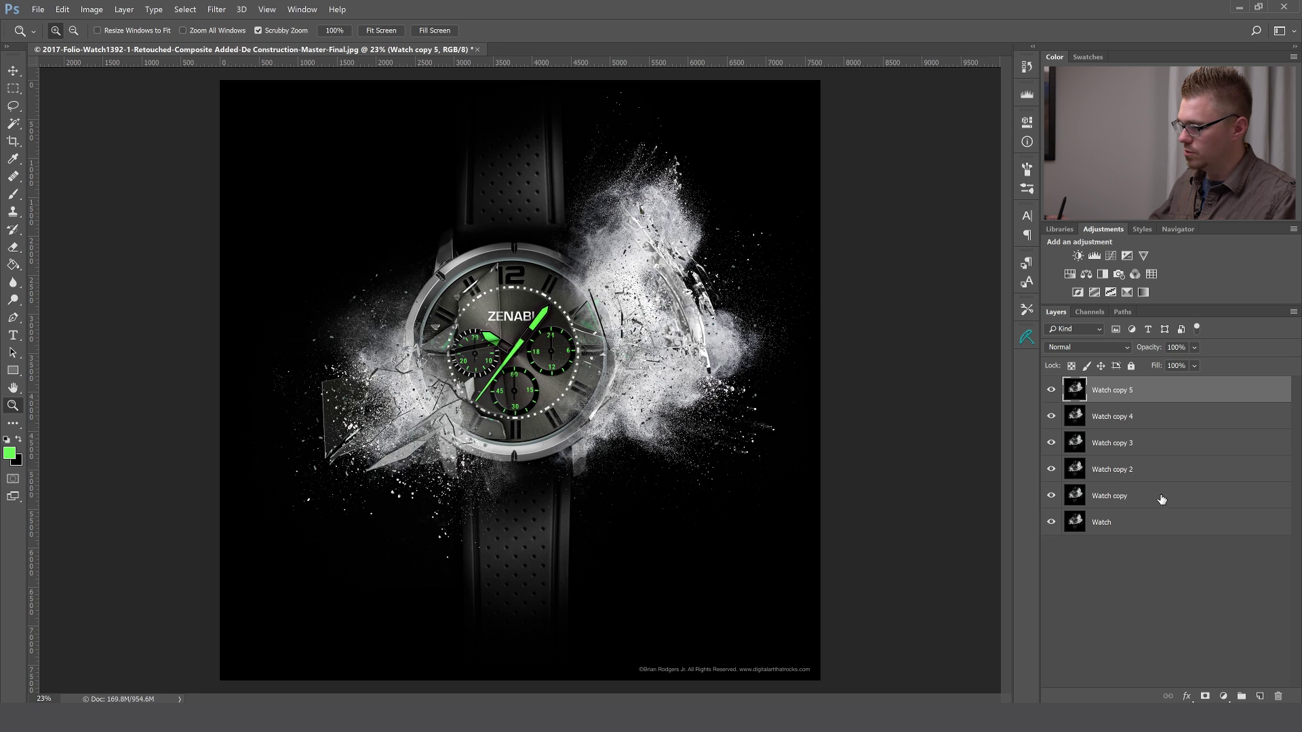
key(shift)
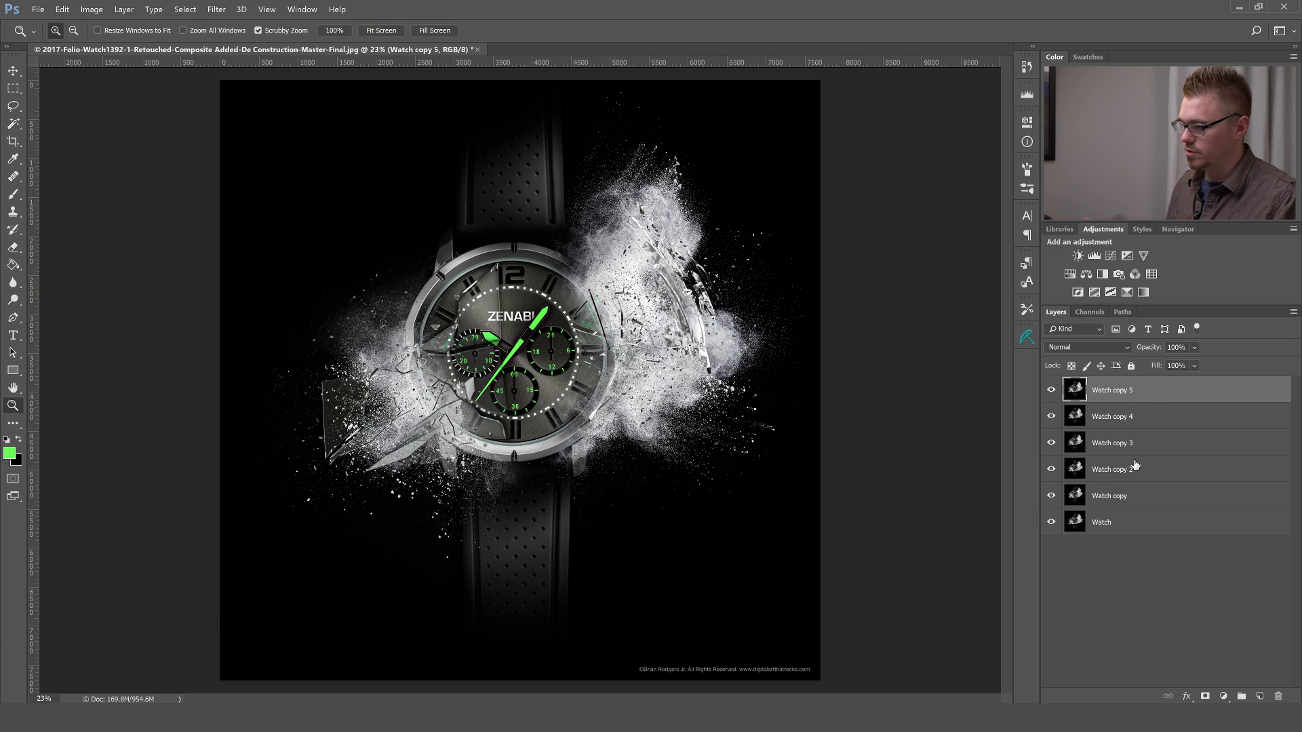
- Put Watch copy 5 into a new group named 'Watch group test'
key(ctrl+g)
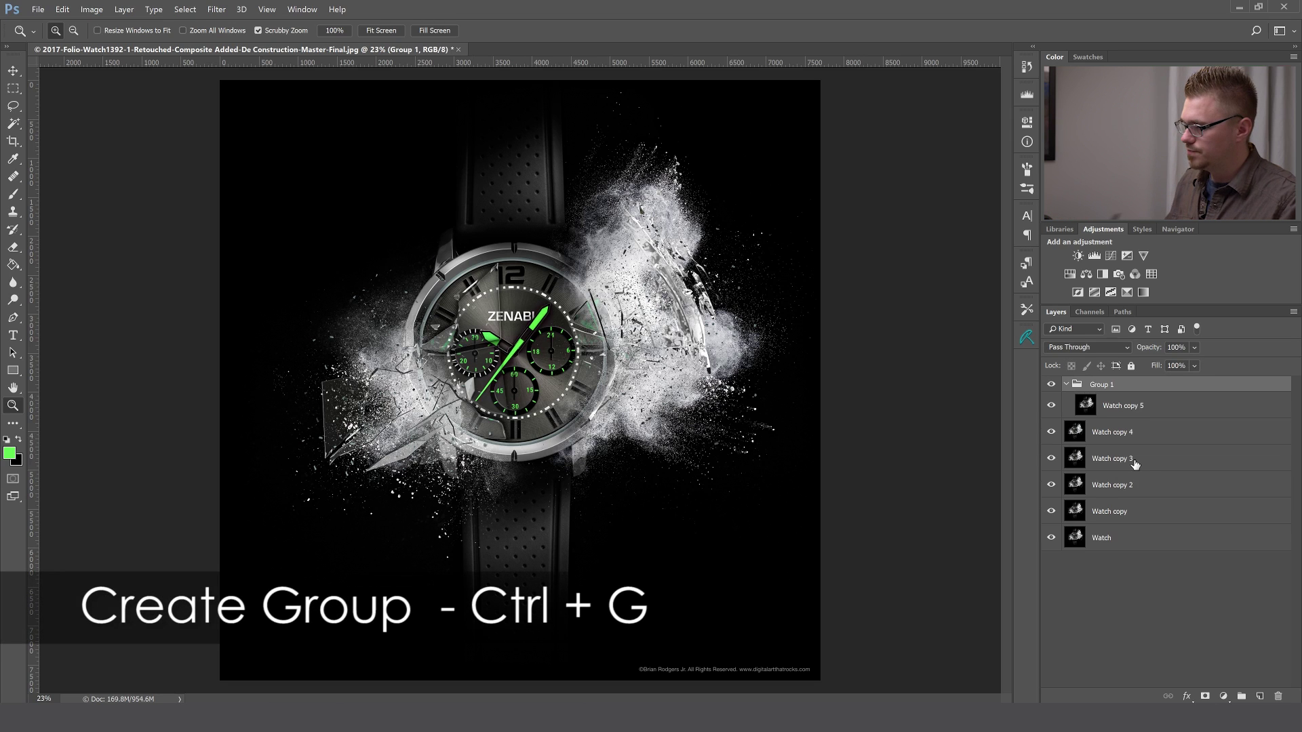
double_click(1101, 384)
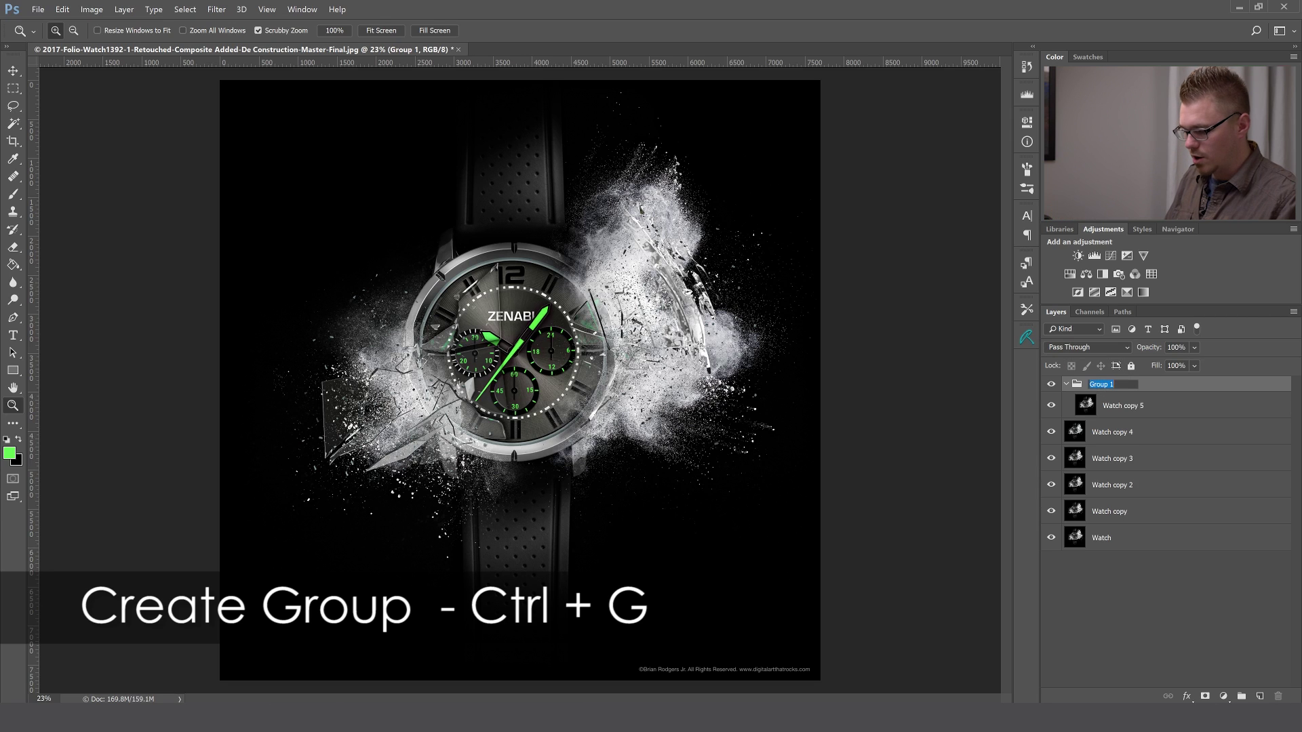
text(Watch)
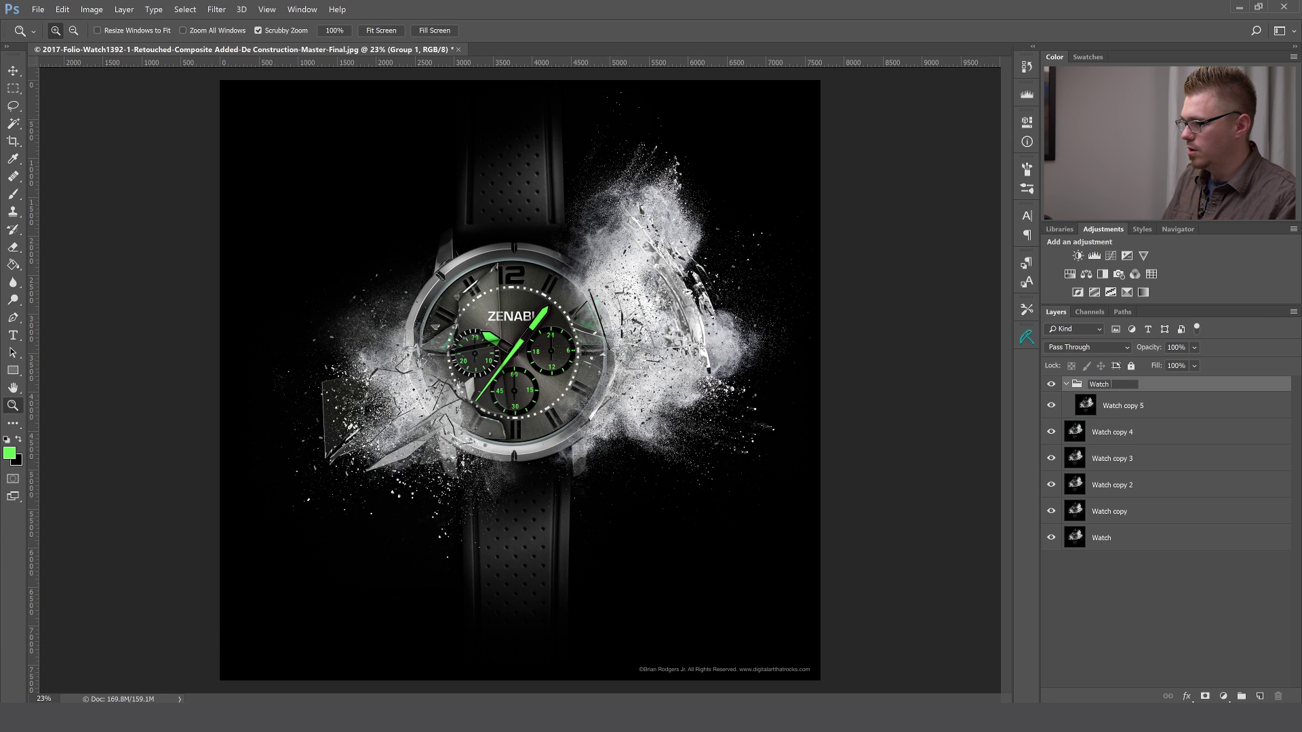
text( group te)
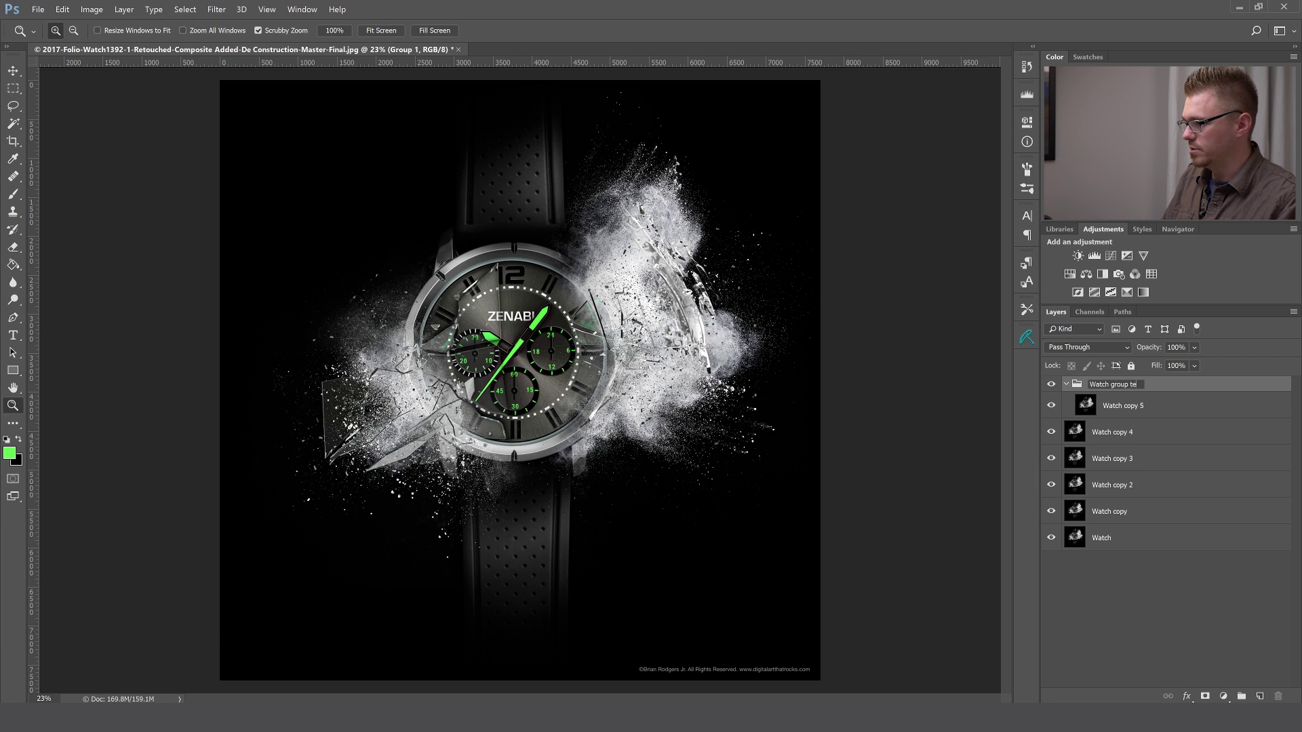
text(st)
key(Return)
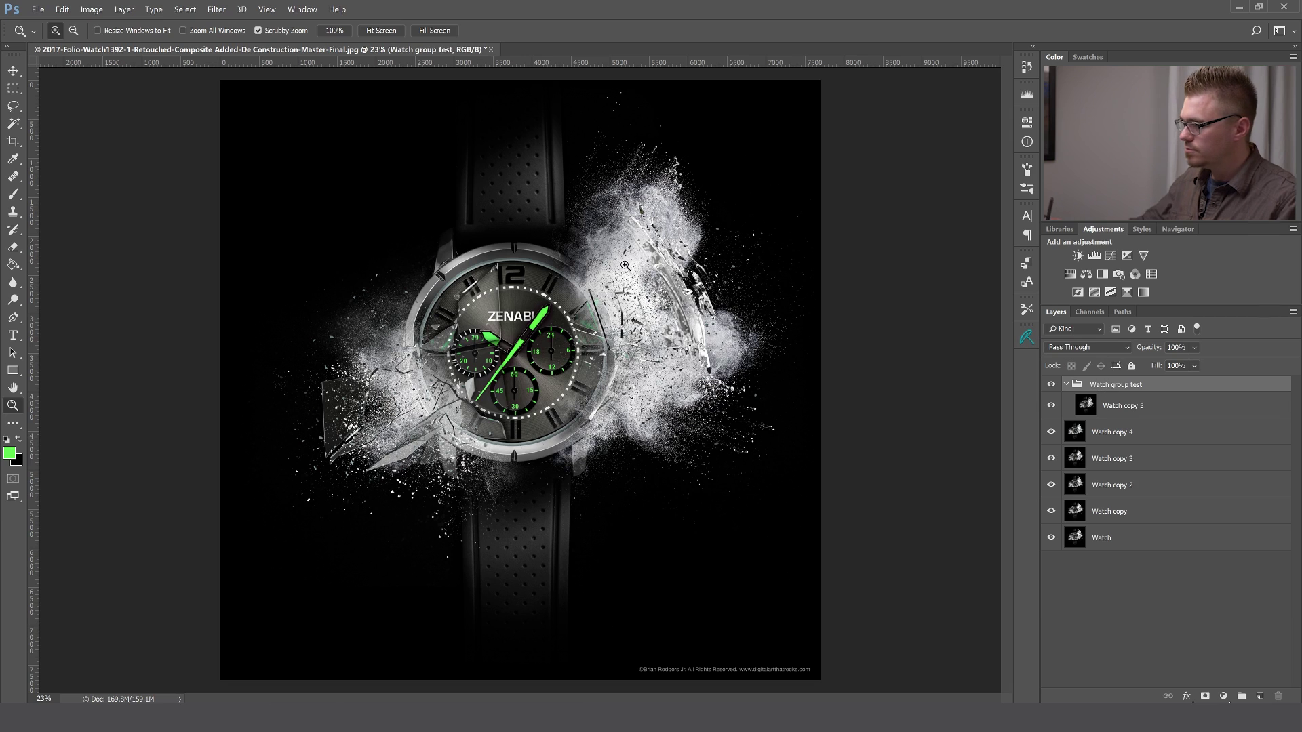
click(1066, 385)
click(1066, 385)
click(1066, 385)
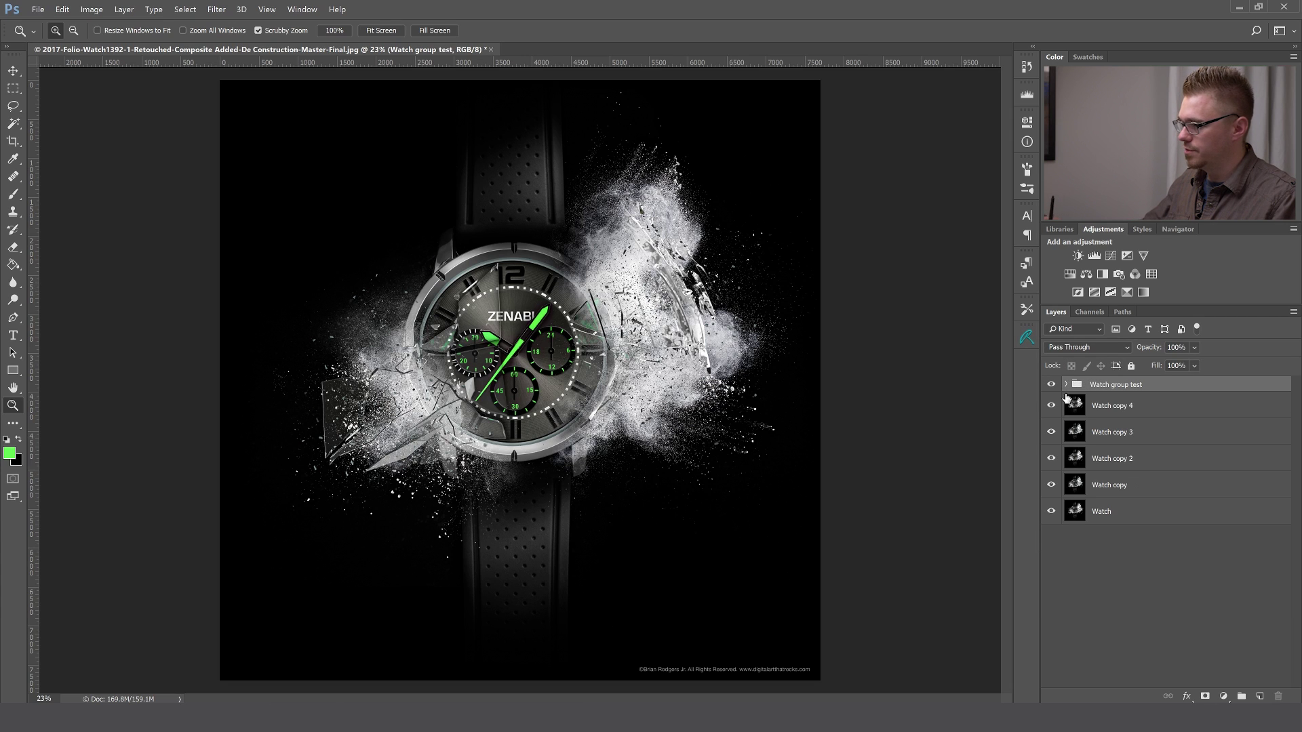
click(1064, 385)
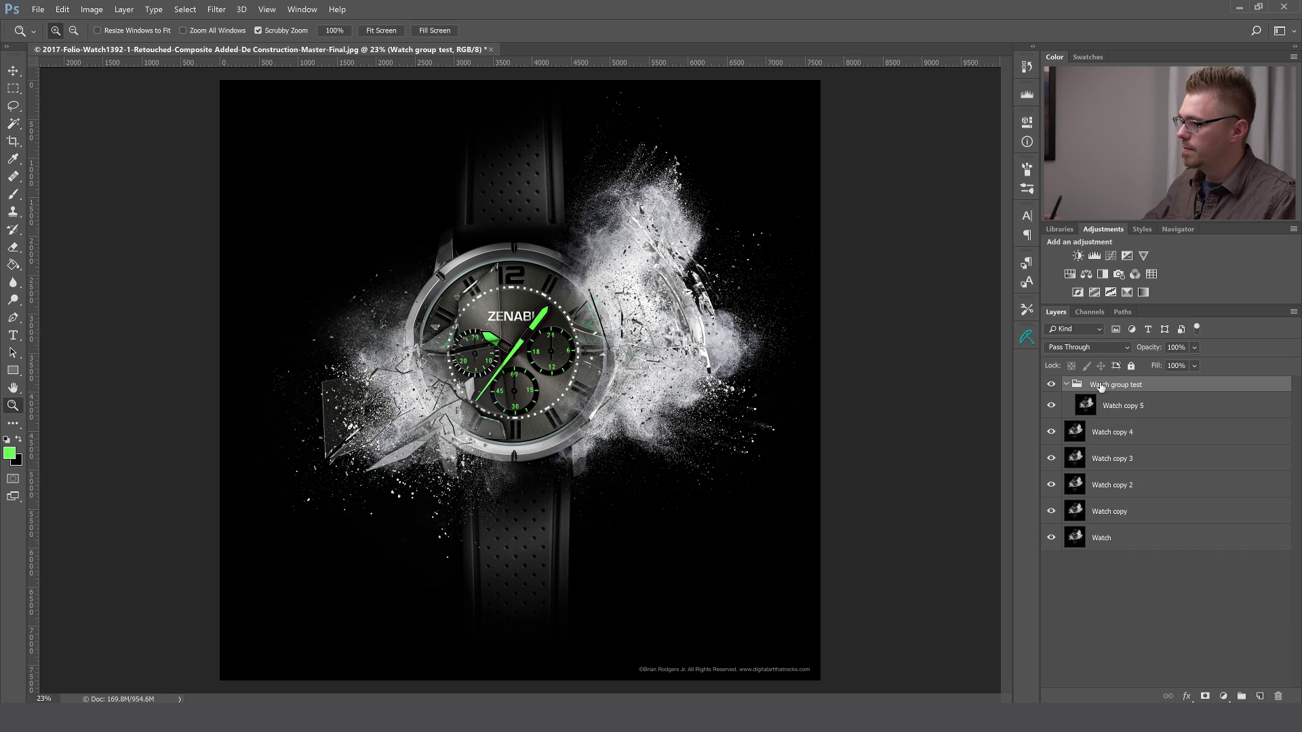
- Try moving Watch copy 4 through Watch copy into the group, then move them back out
click(1139, 436)
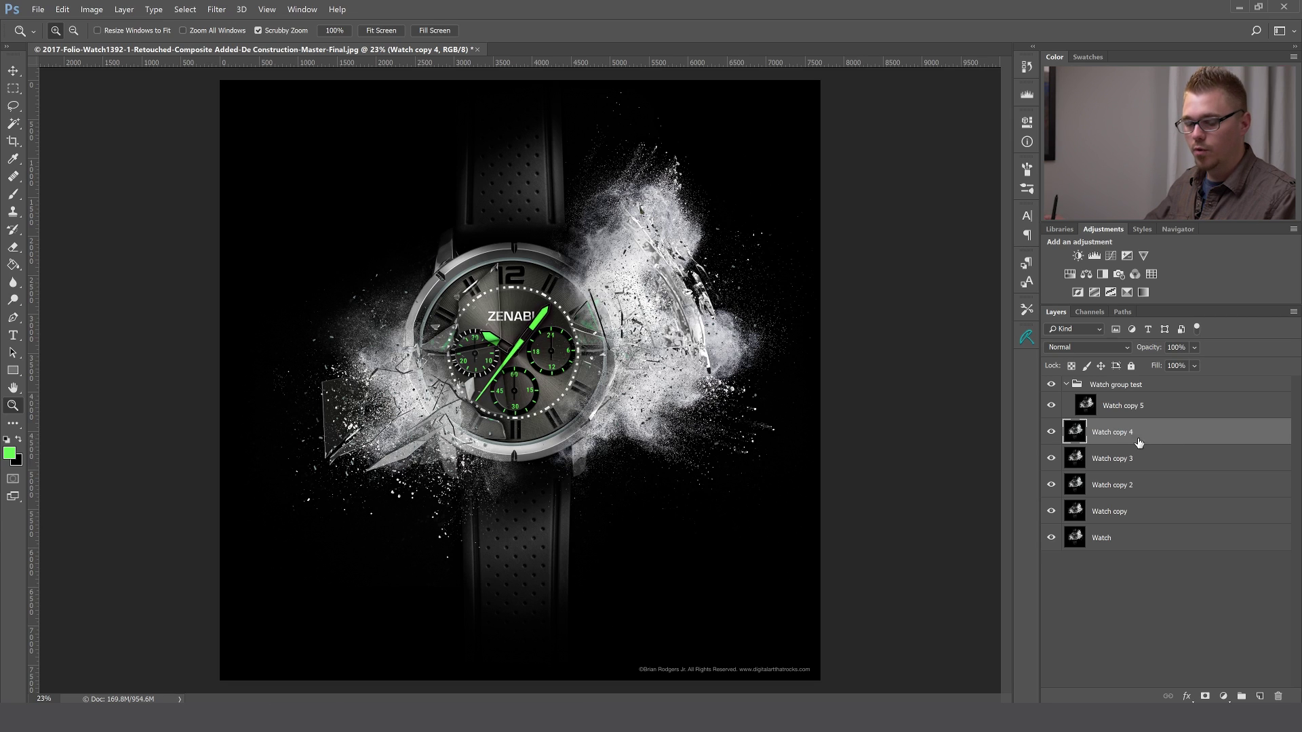
shift+click(1149, 517)
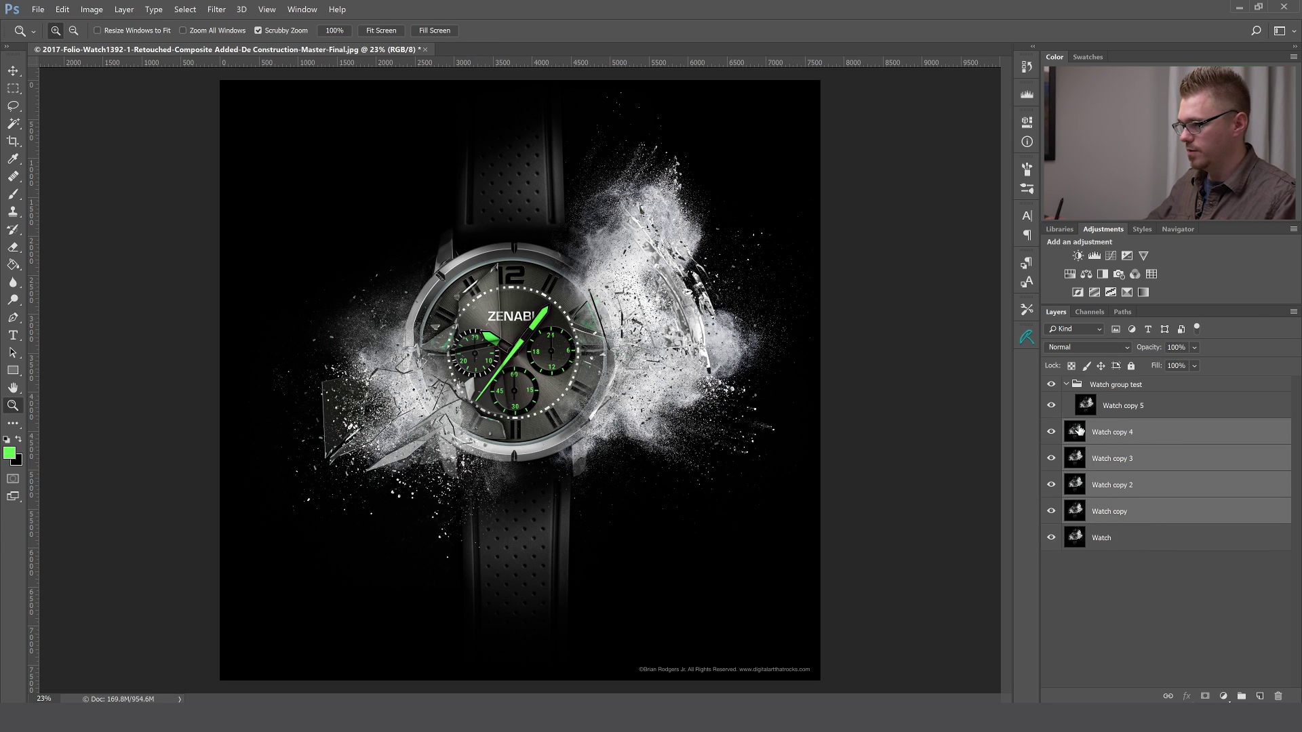
drag(1078, 431, 1085, 421)
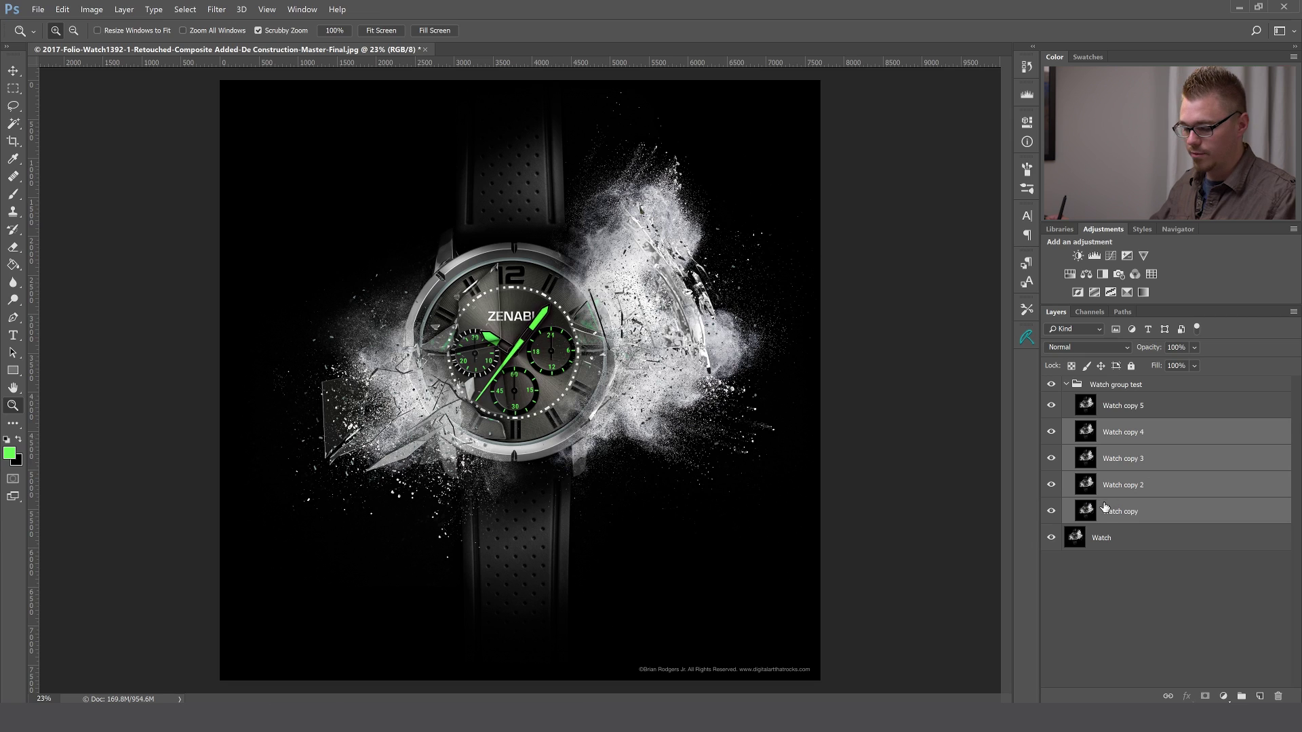
drag(1103, 508, 1103, 507)
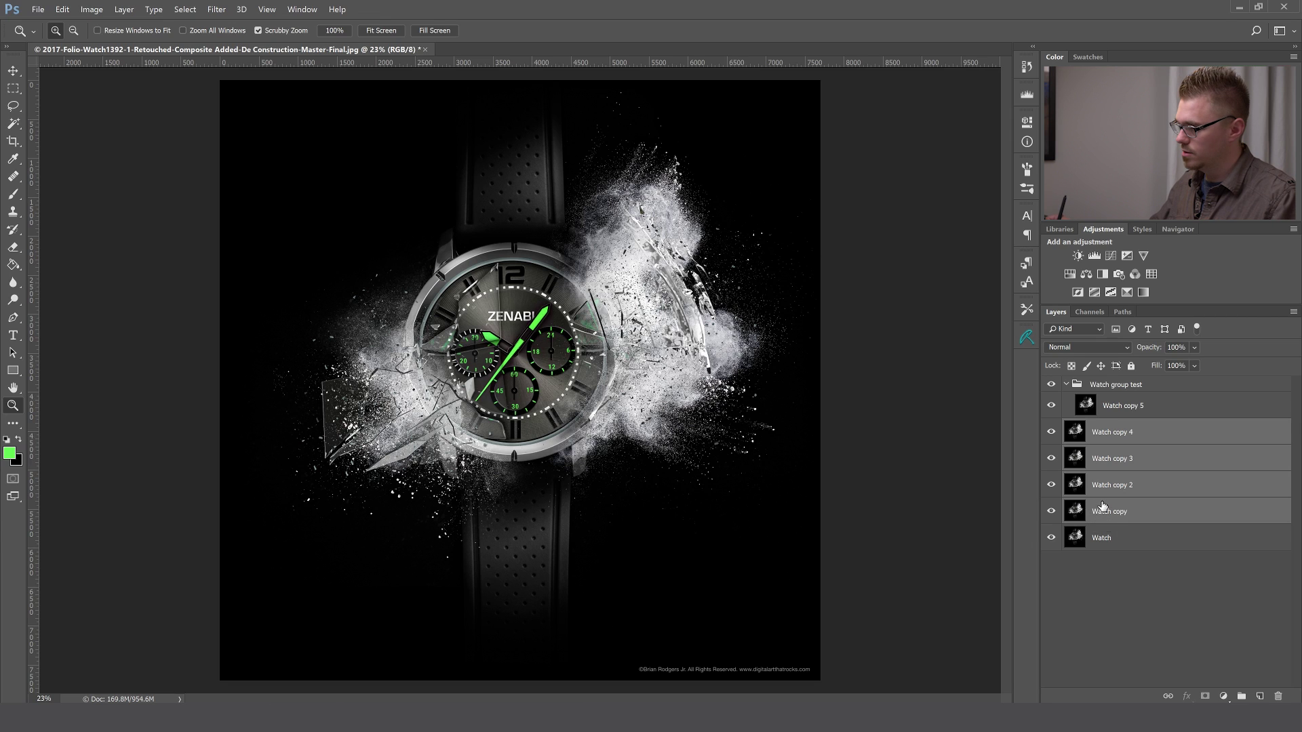
- Move Watch copy 4, Watch copy 2 and Watch copy into the group and collapse it
click(1163, 406)
click(1130, 440)
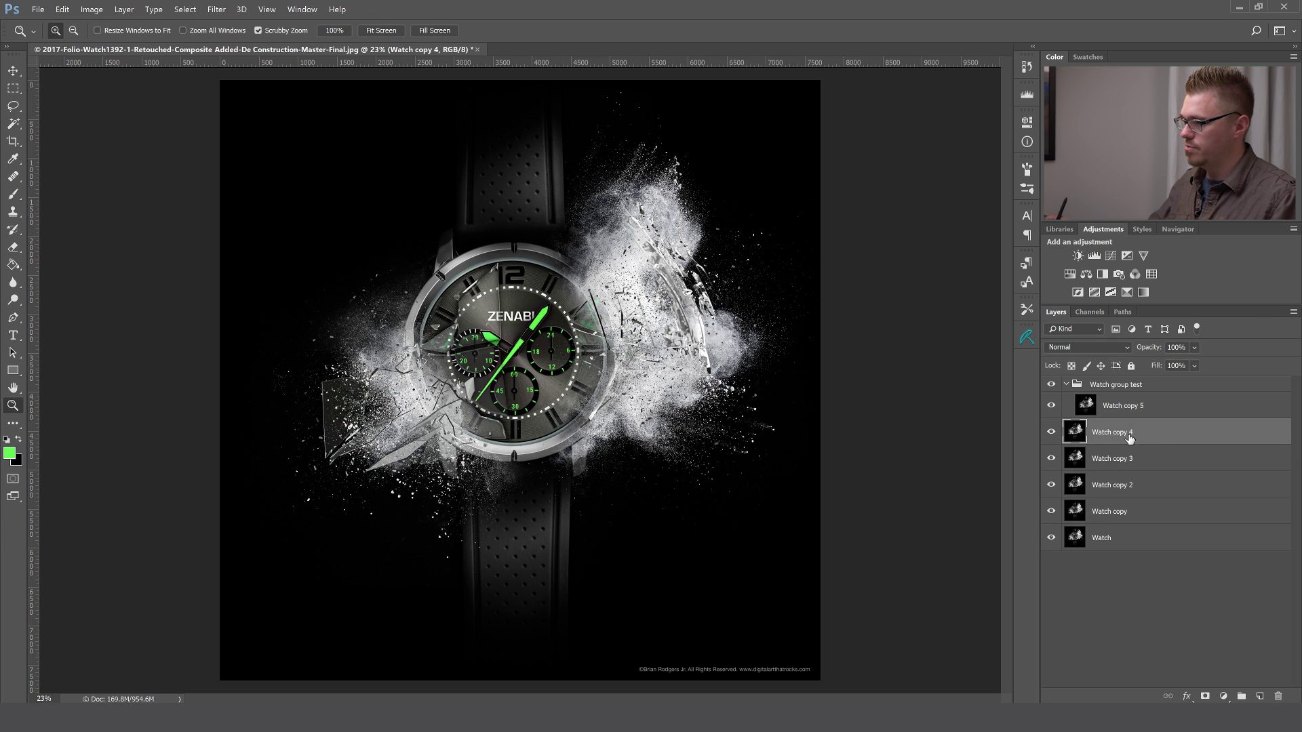
shift+click(1129, 514)
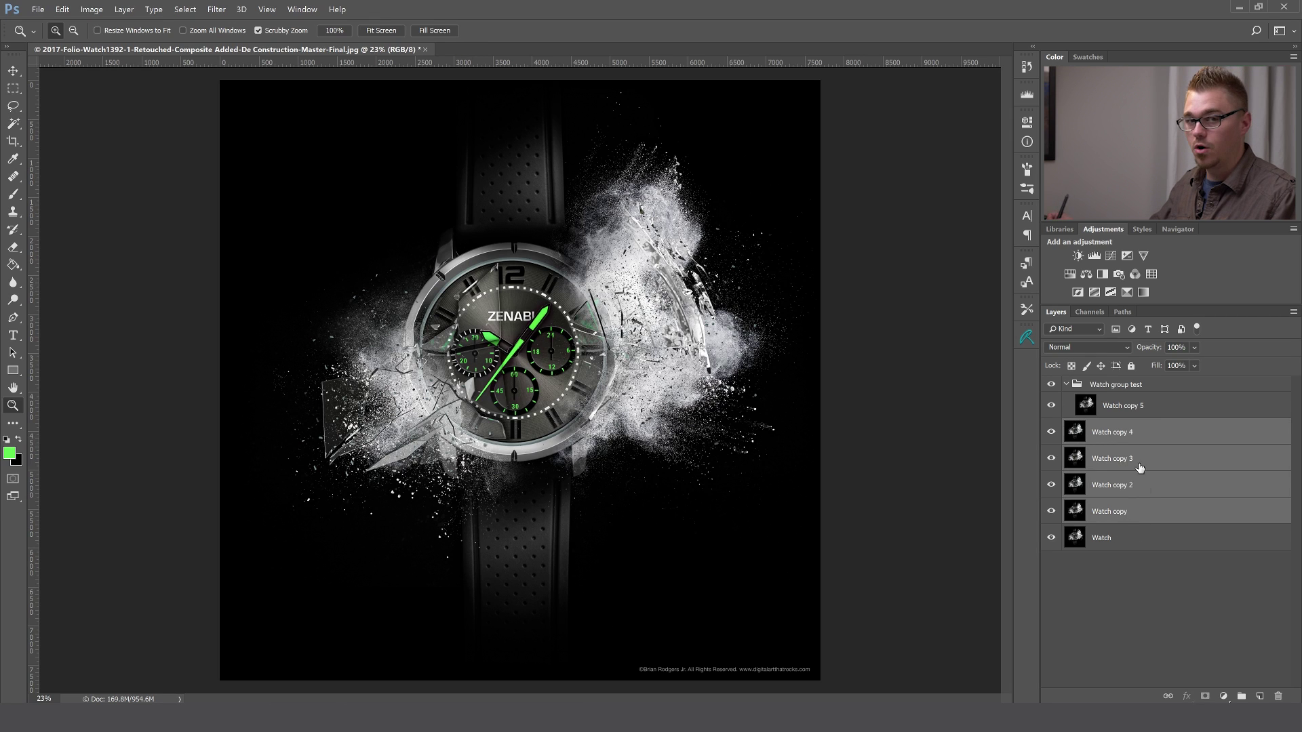
click(1147, 436)
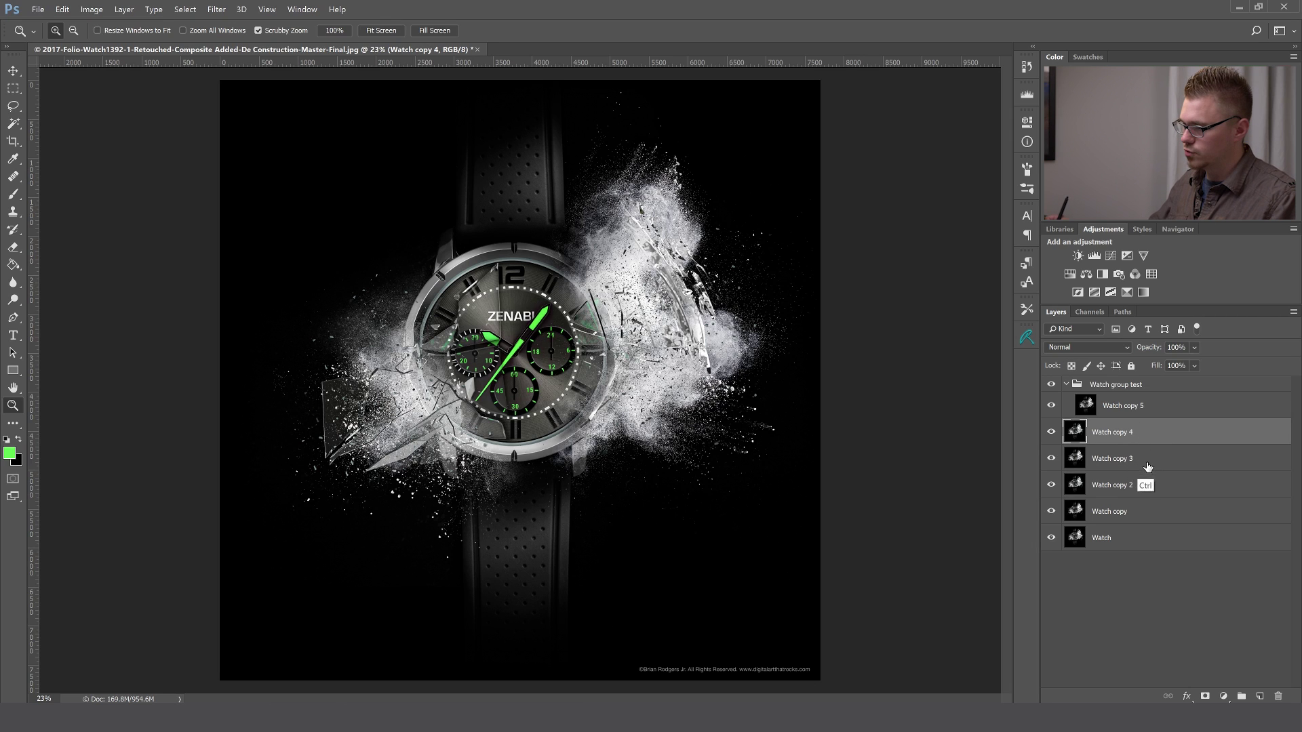
ctrl+click(1147, 492)
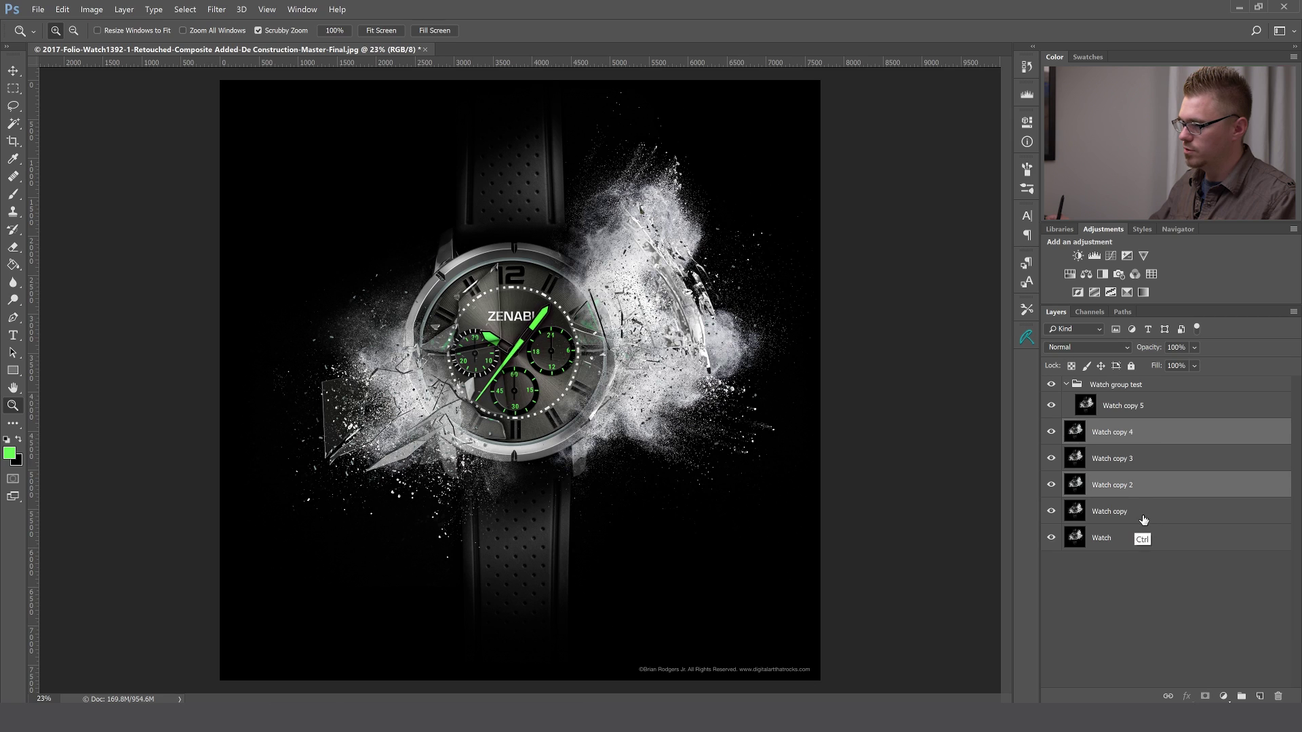
ctrl+click(1145, 515)
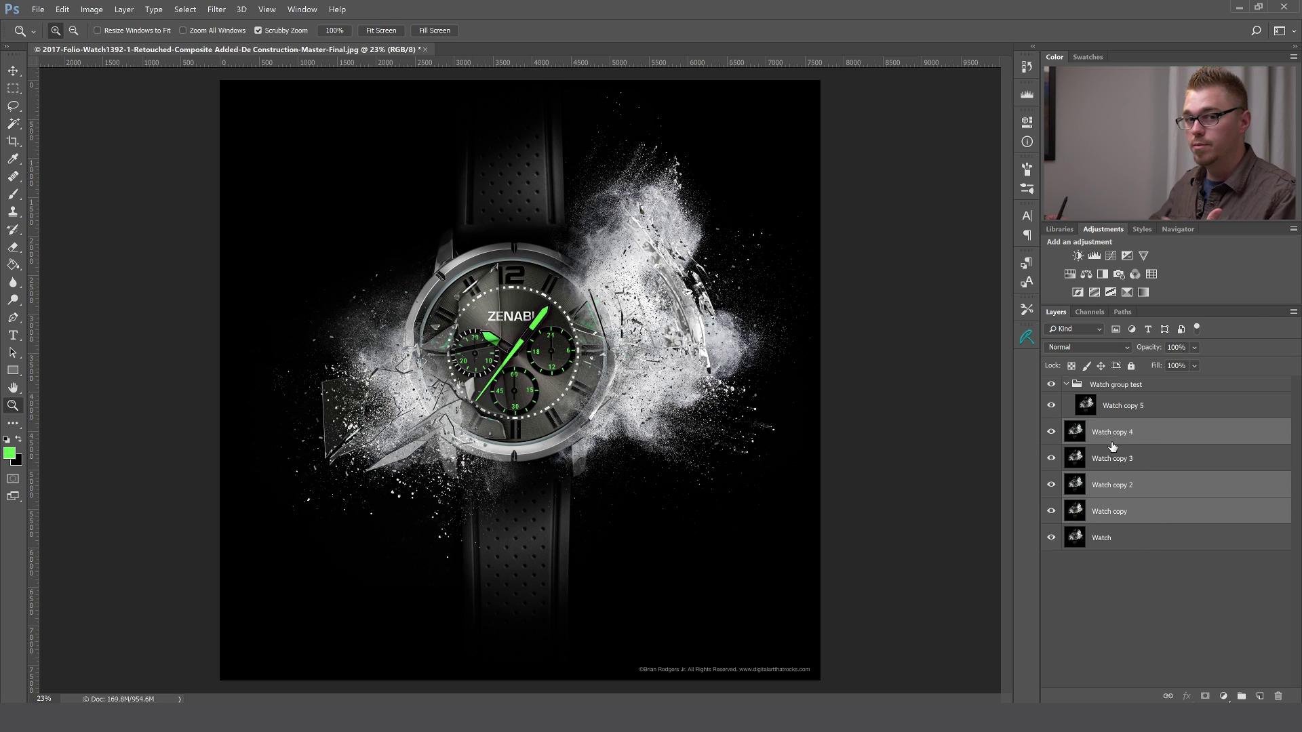
drag(1153, 432, 1111, 390)
click(1070, 384)
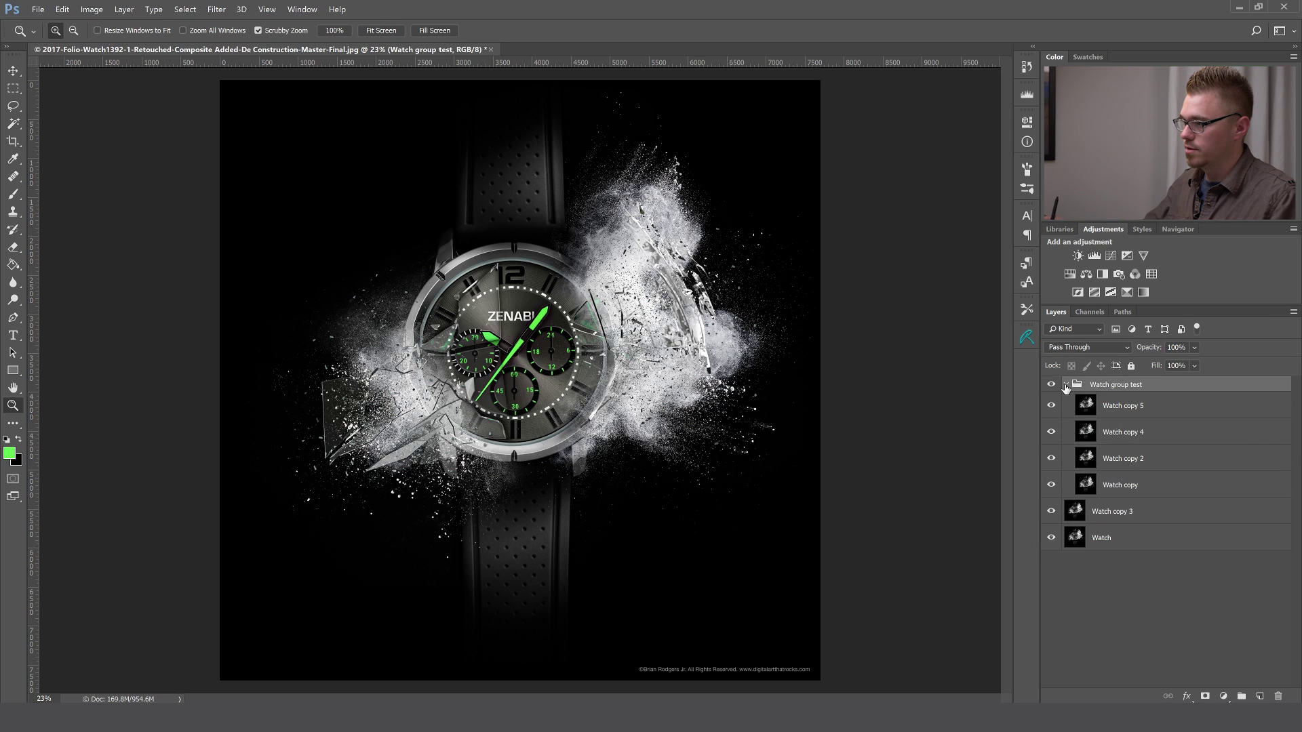
click(1065, 385)
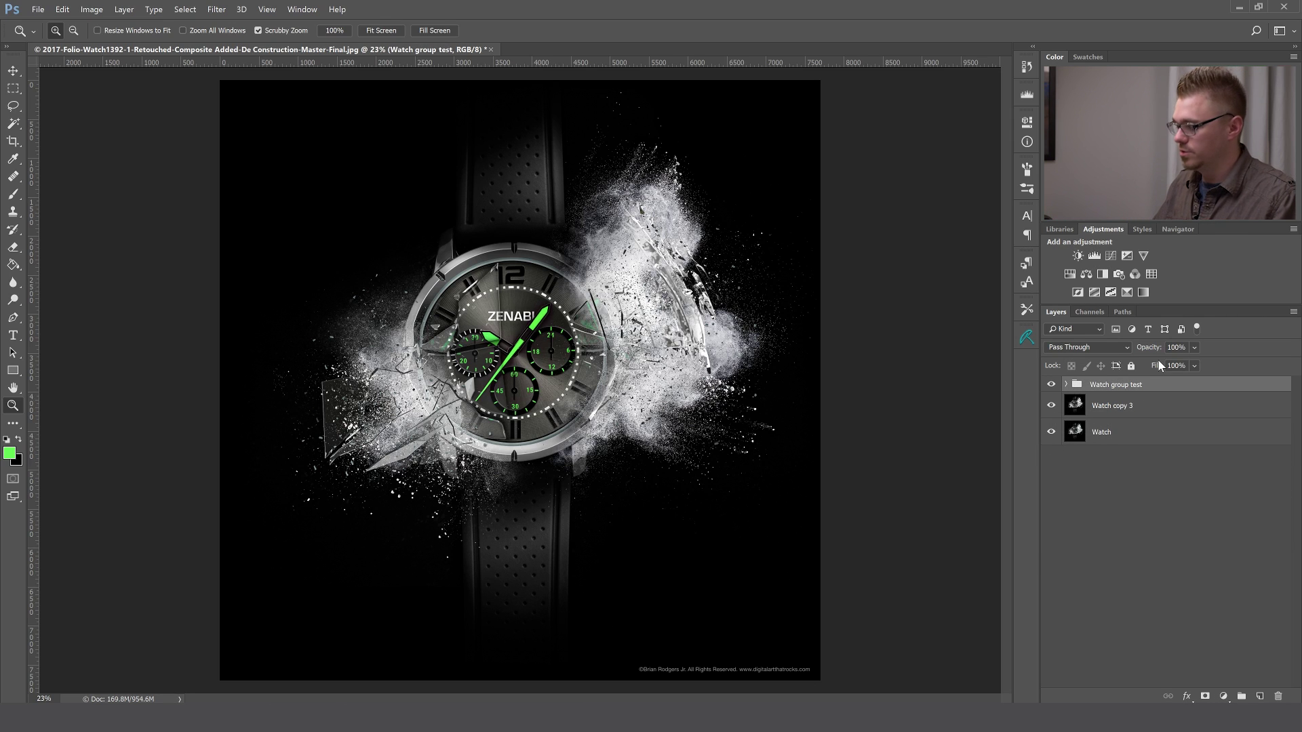
- Delete the Watch group test group with its four copies, leaving Watch copy 3 and Watch
key(Delete)
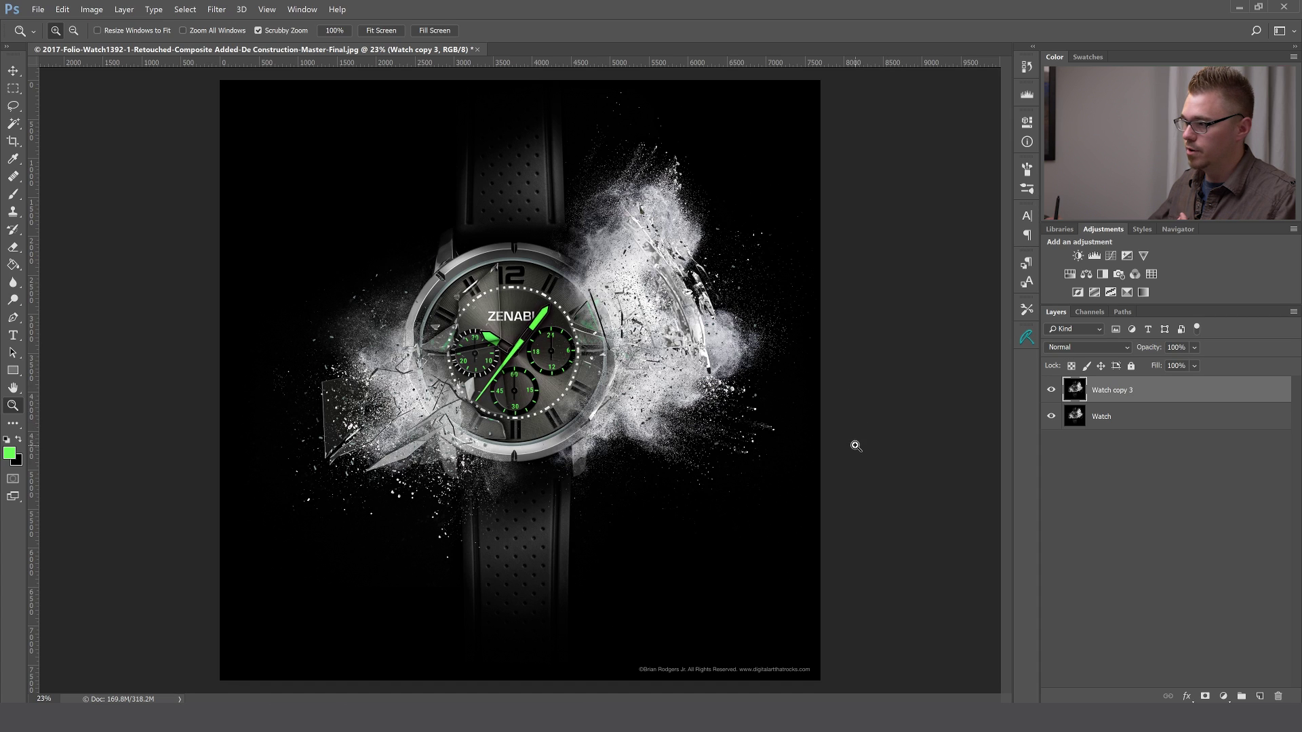
click(1120, 344)
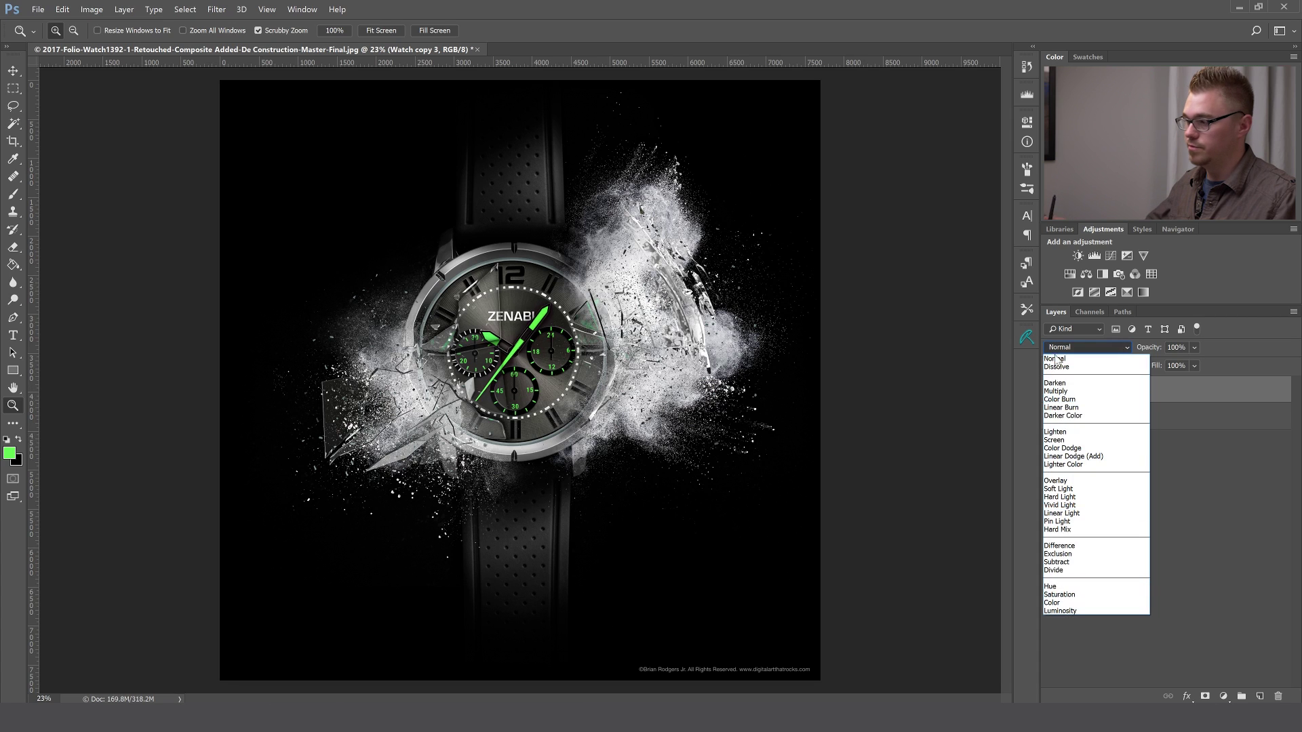
- Cycle Watch copy 3 through Lighten, Color Dodge, Soft Light and Overlay, settling on Screen
click(1196, 385)
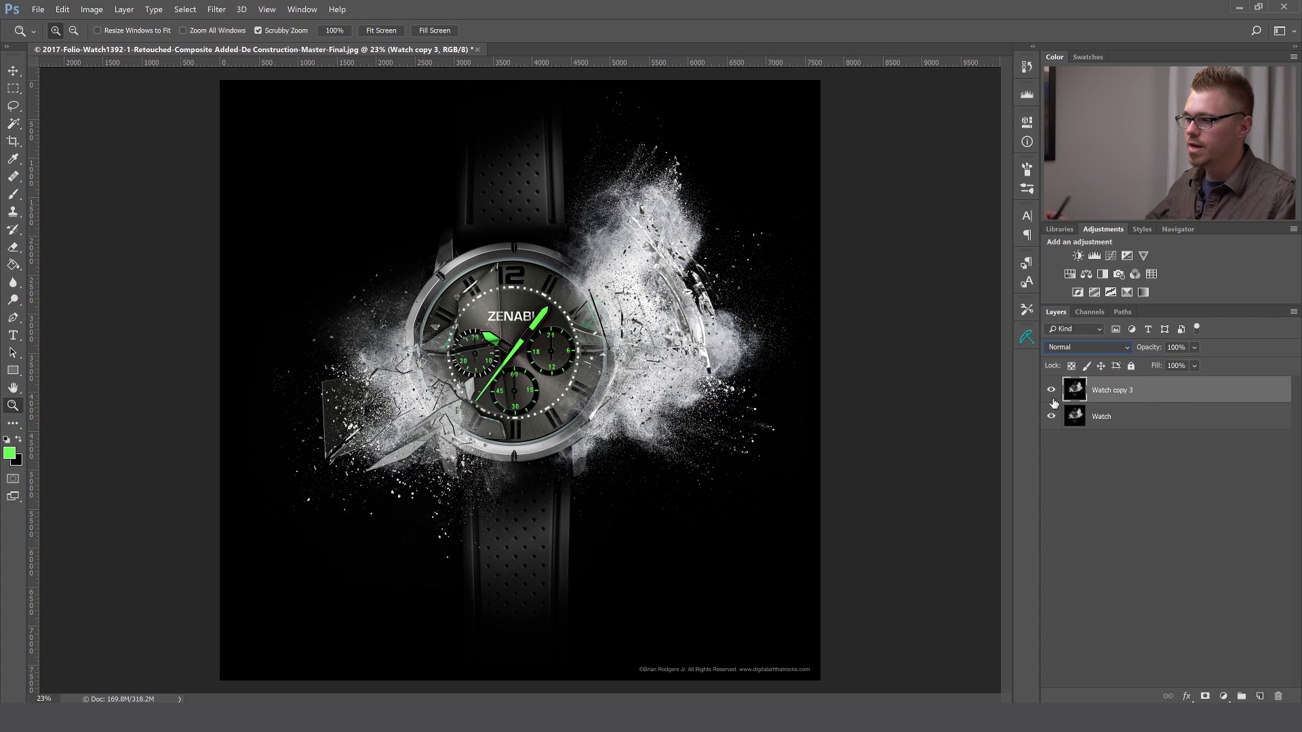
drag(1052, 397, 1112, 400)
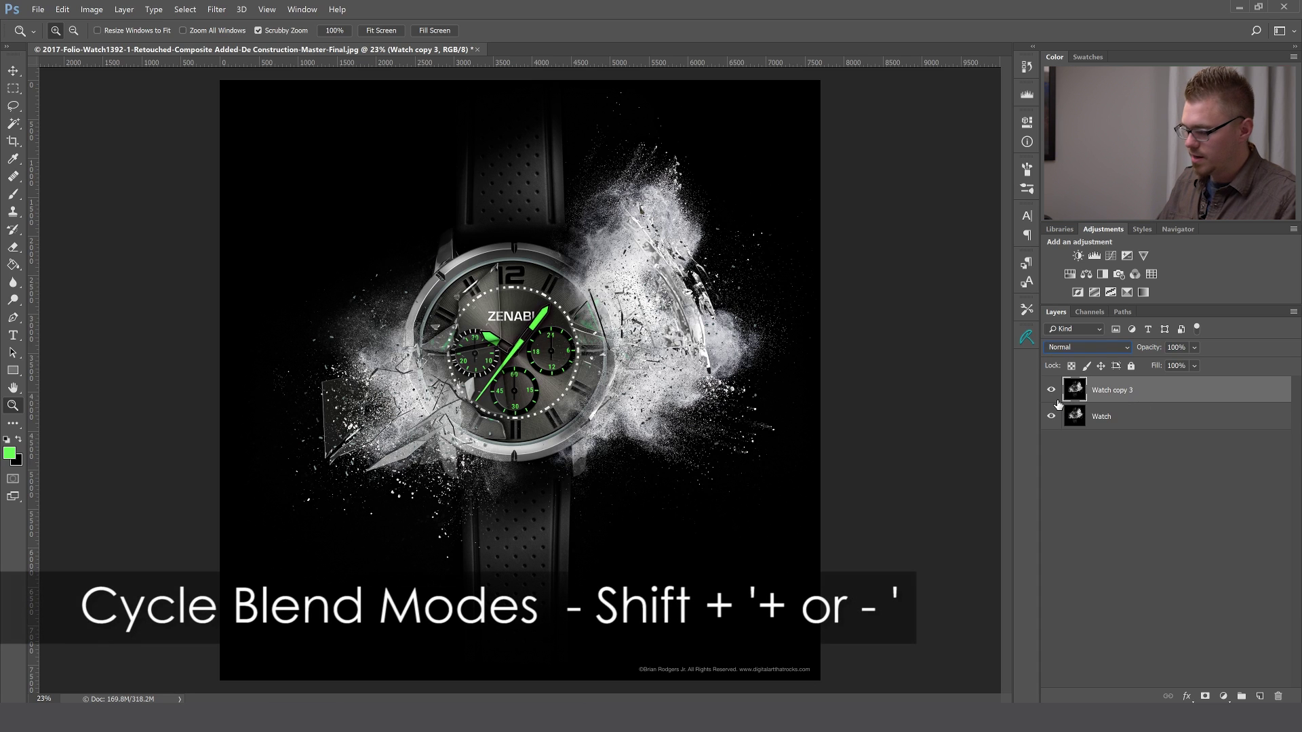
key(v)
key(shift+plus)
key(shift+plus)
key(shift+plus)
key(shift+plus)
key(ctrl+plus)
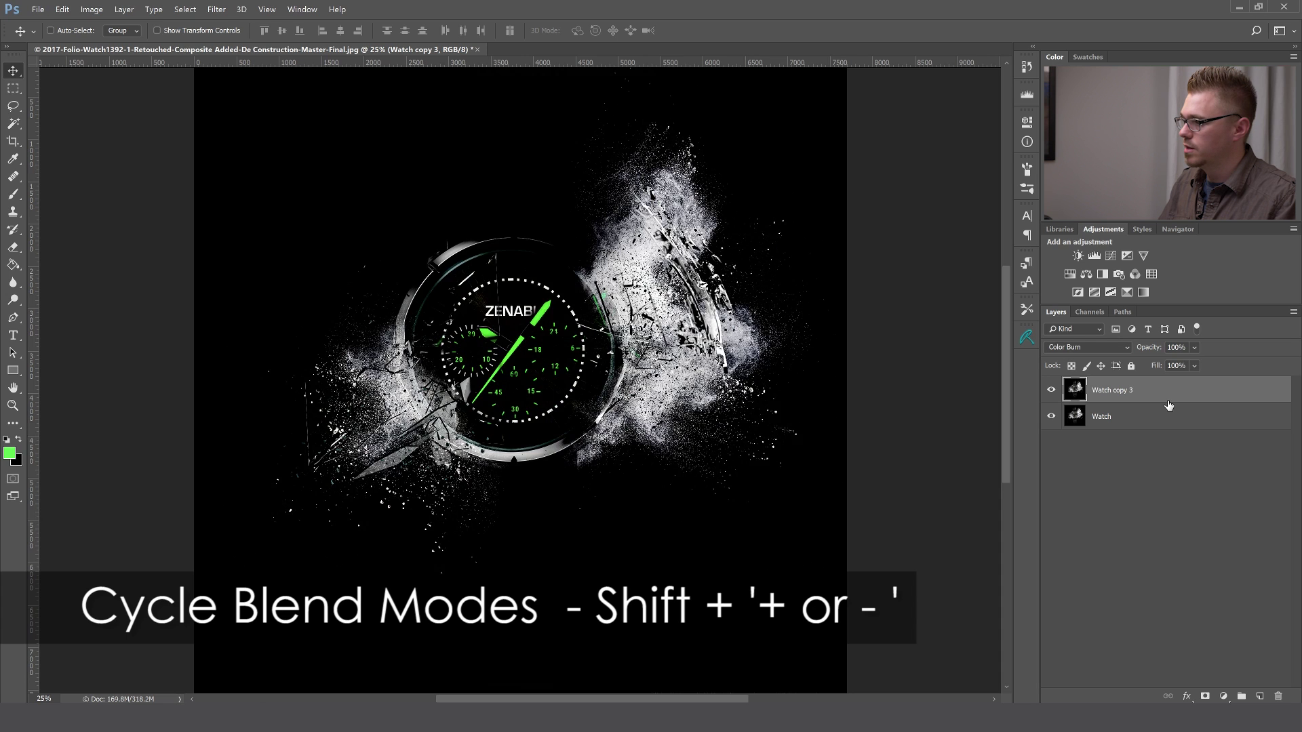
key(shift+plus)
key(shift+plus)
key(shift+plus)
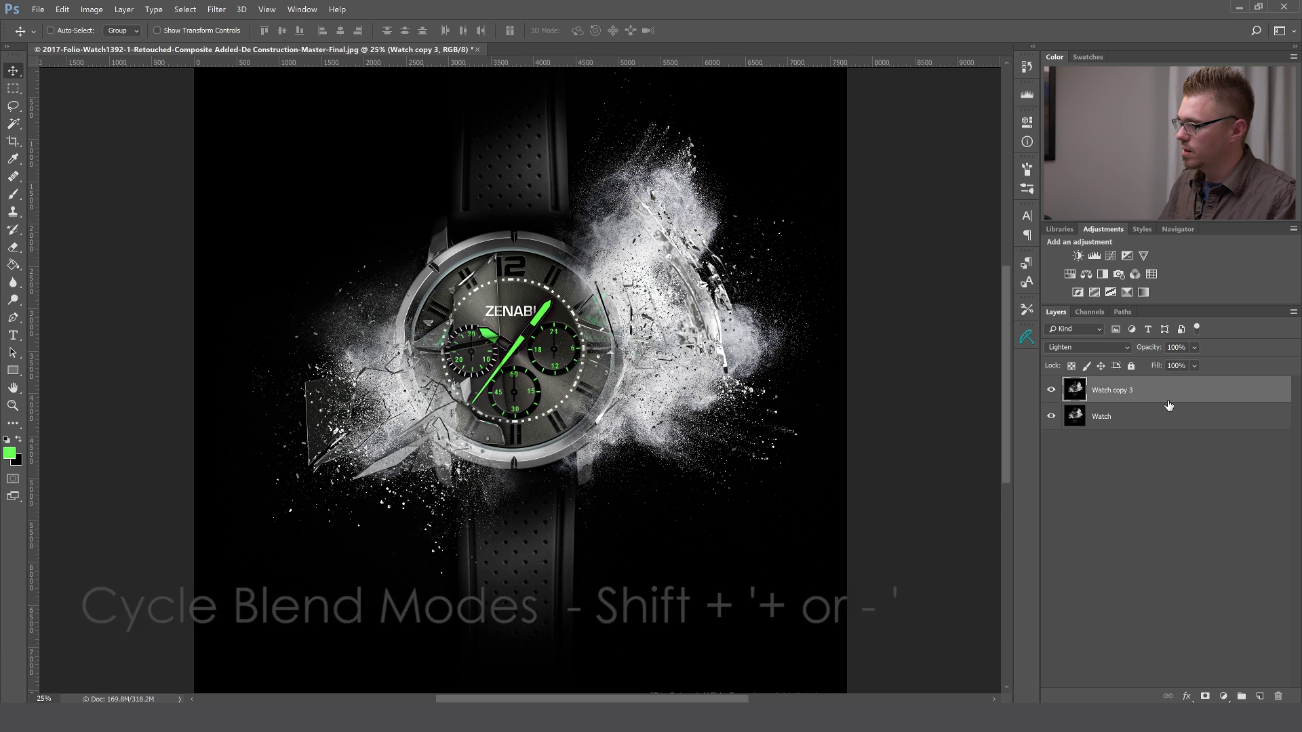
key(shift+plus)
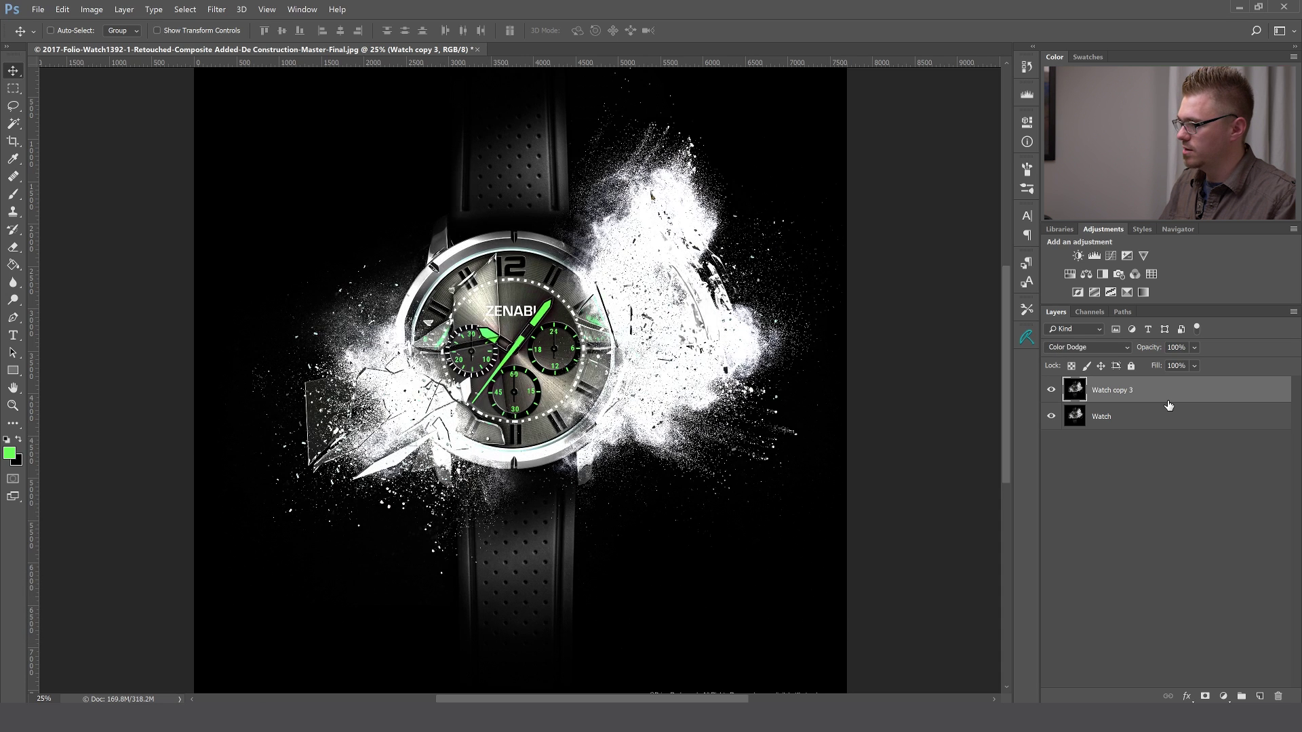
key(shift+plus)
key(shift+plus)
key(shift+plus)
key(shift+plus)
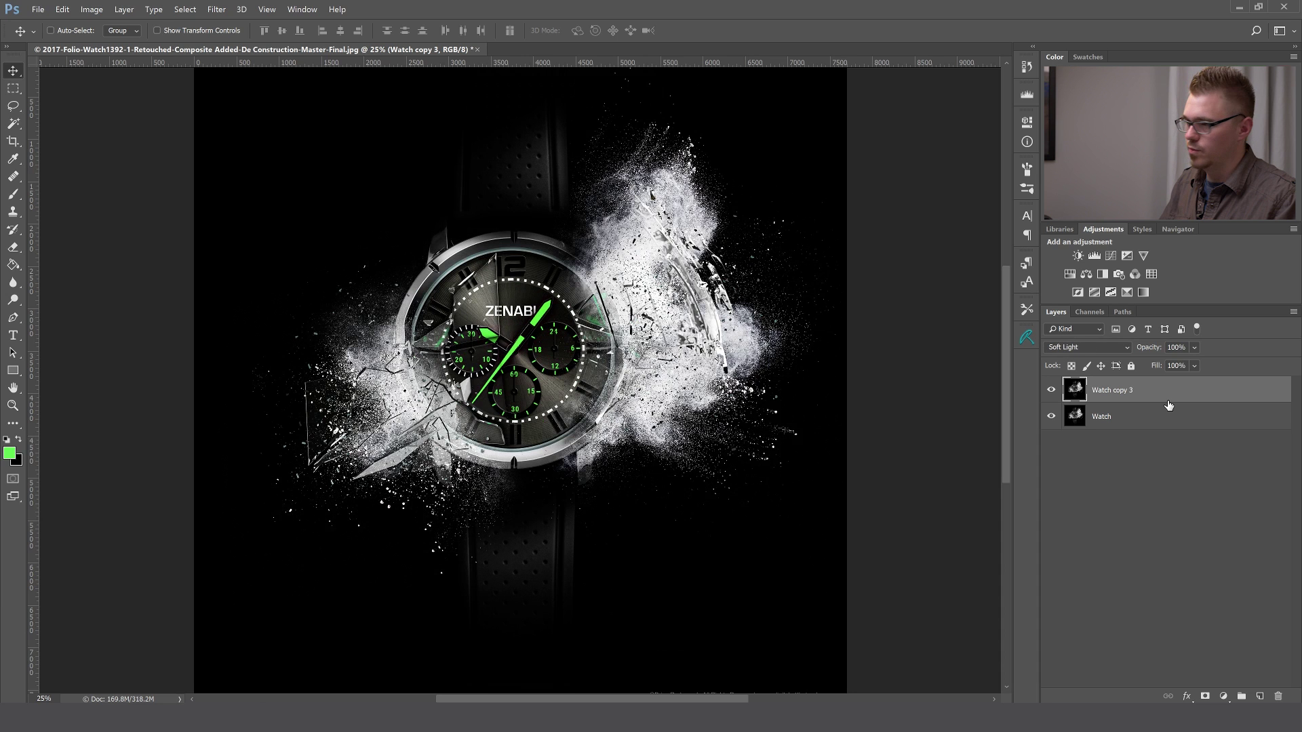
key(shift+plus)
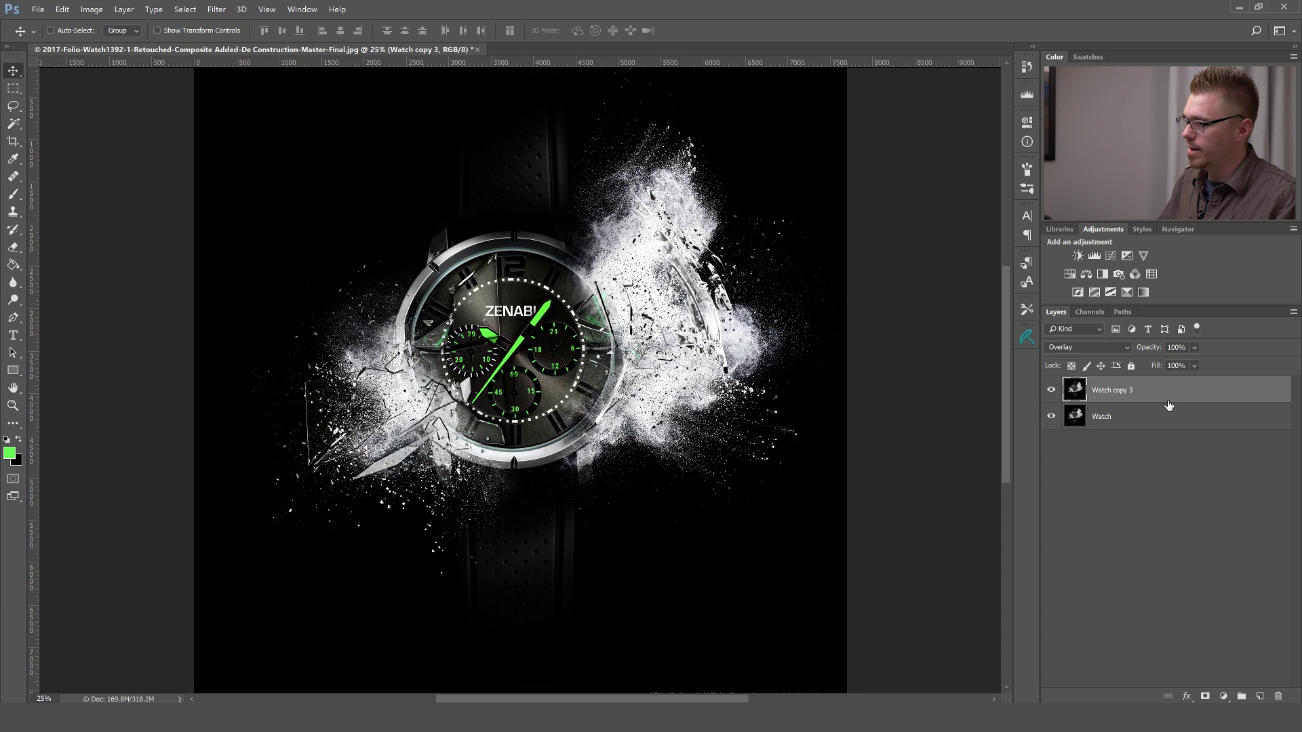
key(shift+minus)
key(shift+minus)
key(shift+minus)
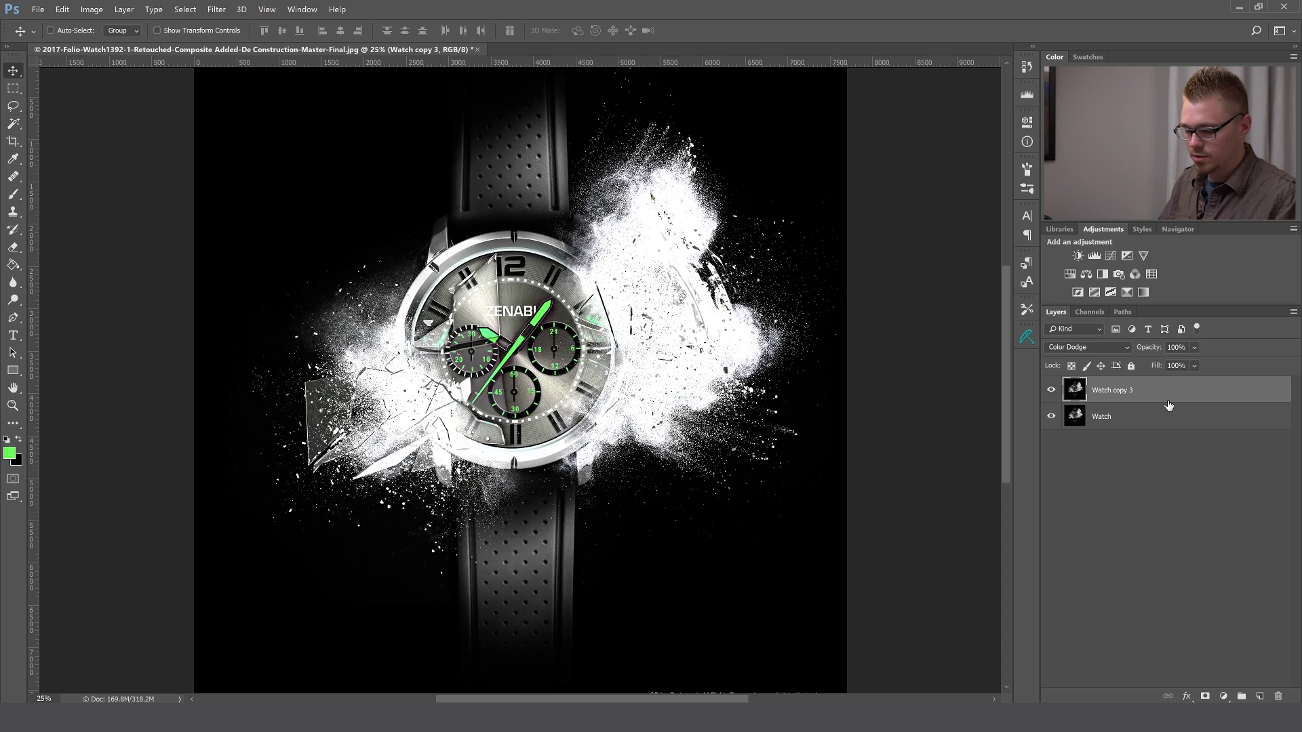
key(shift+minus)
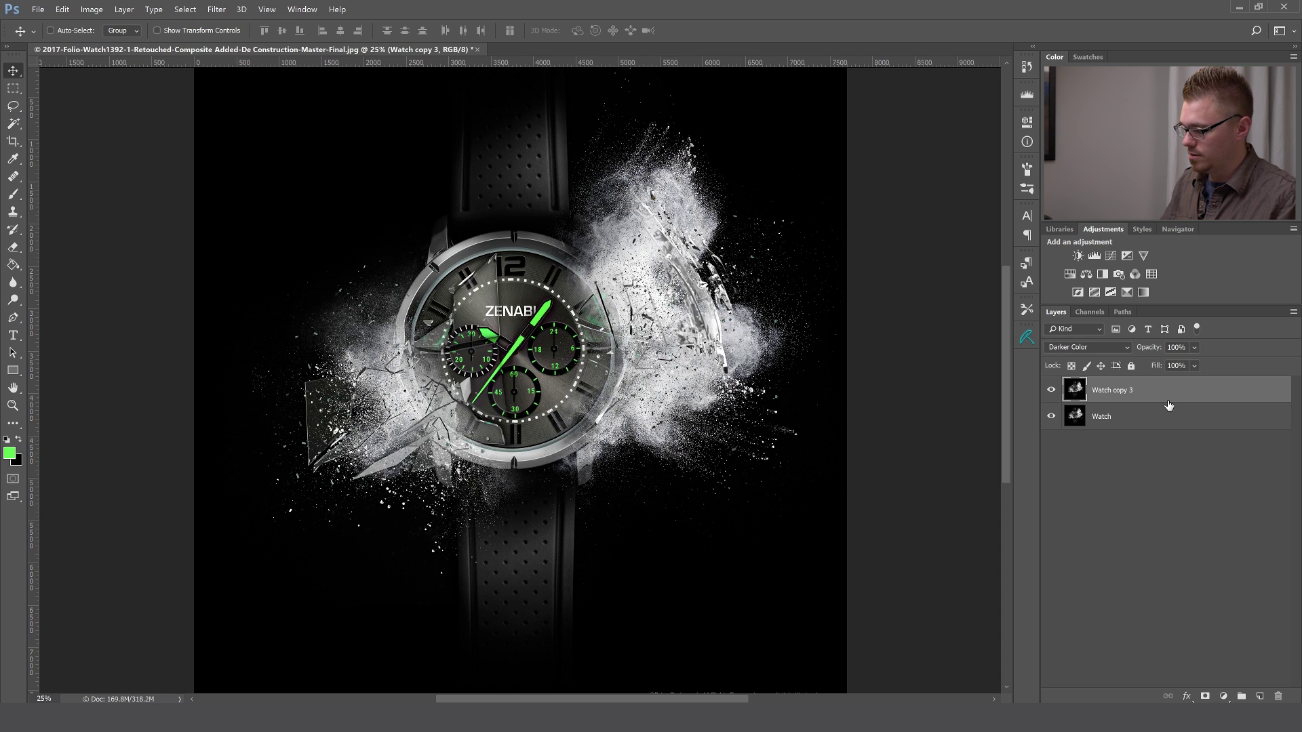
key(shift+plus)
key(shift+plus)
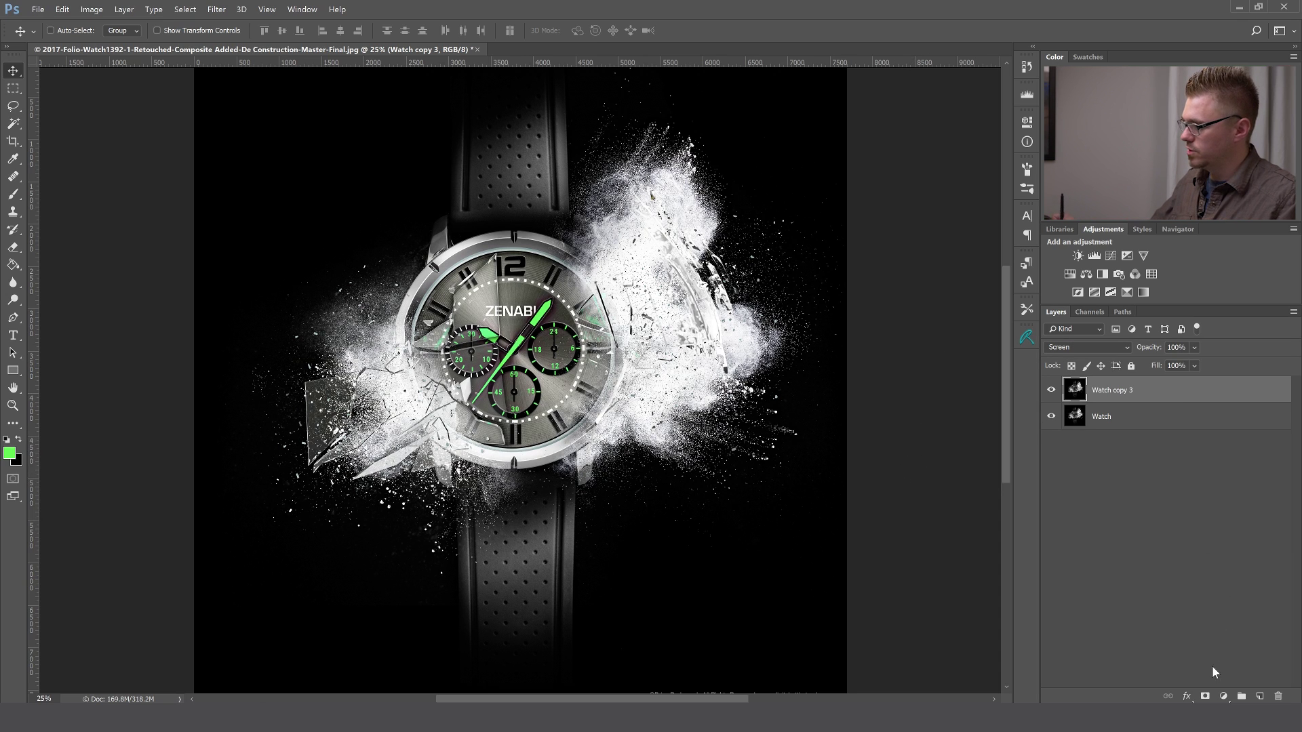
- Add a layer mask to Watch copy 3, test inverting it, then delete it
click(1205, 697)
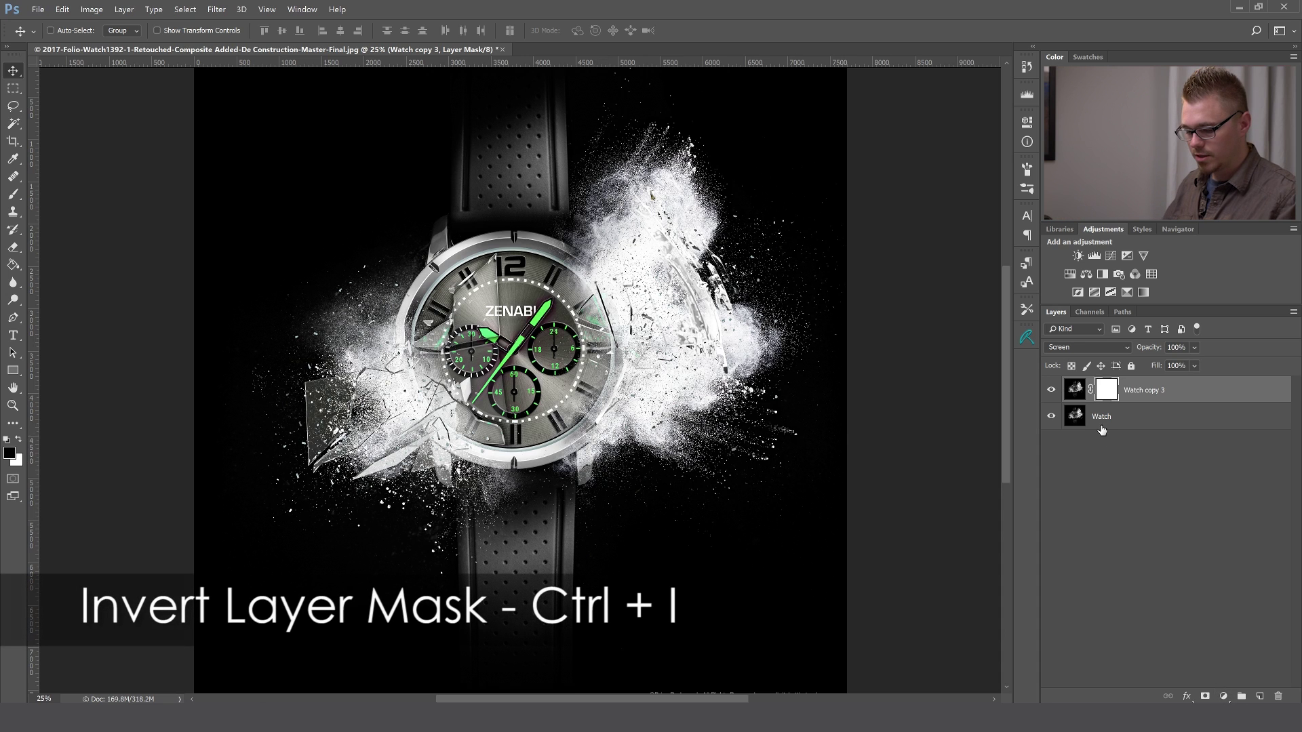
key(ctrl+i)
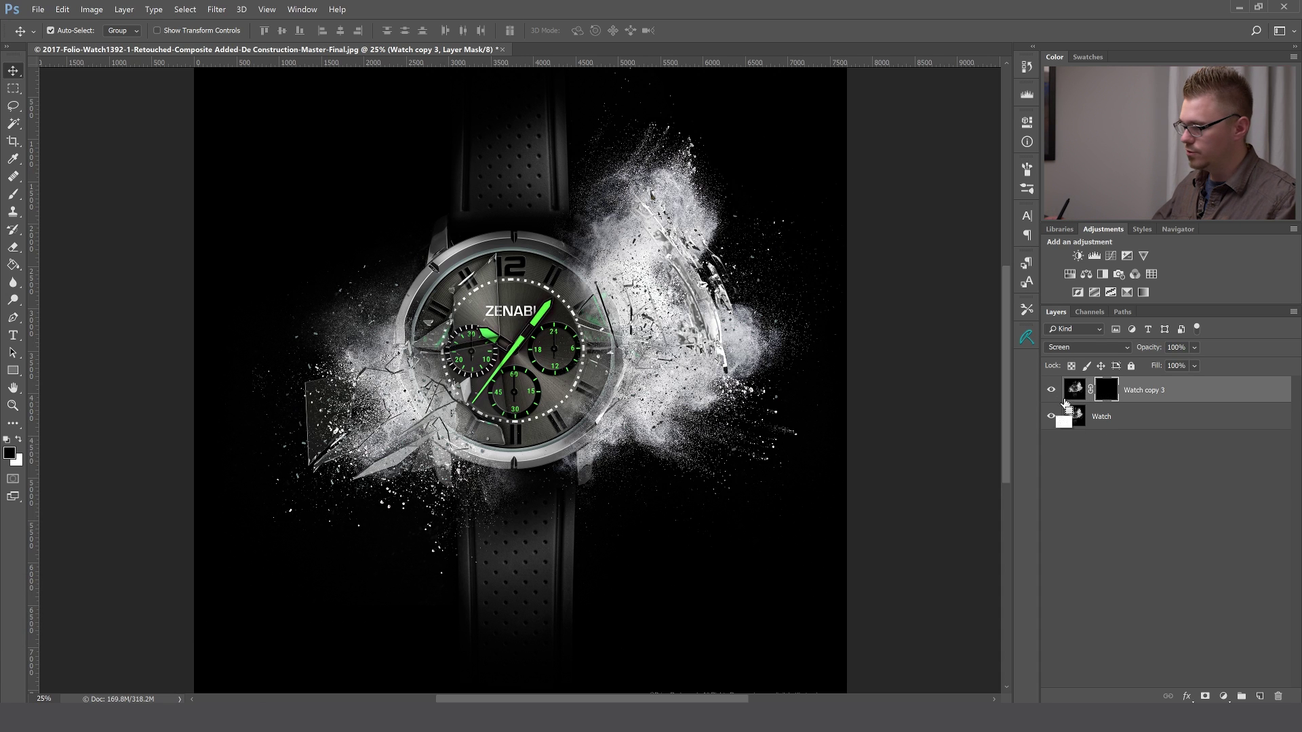
key(ctrl+i)
mouse_move(1079, 398)
mouse_down()
mouse_move(1059, 400)
mouse_move(1074, 397)
mouse_up()
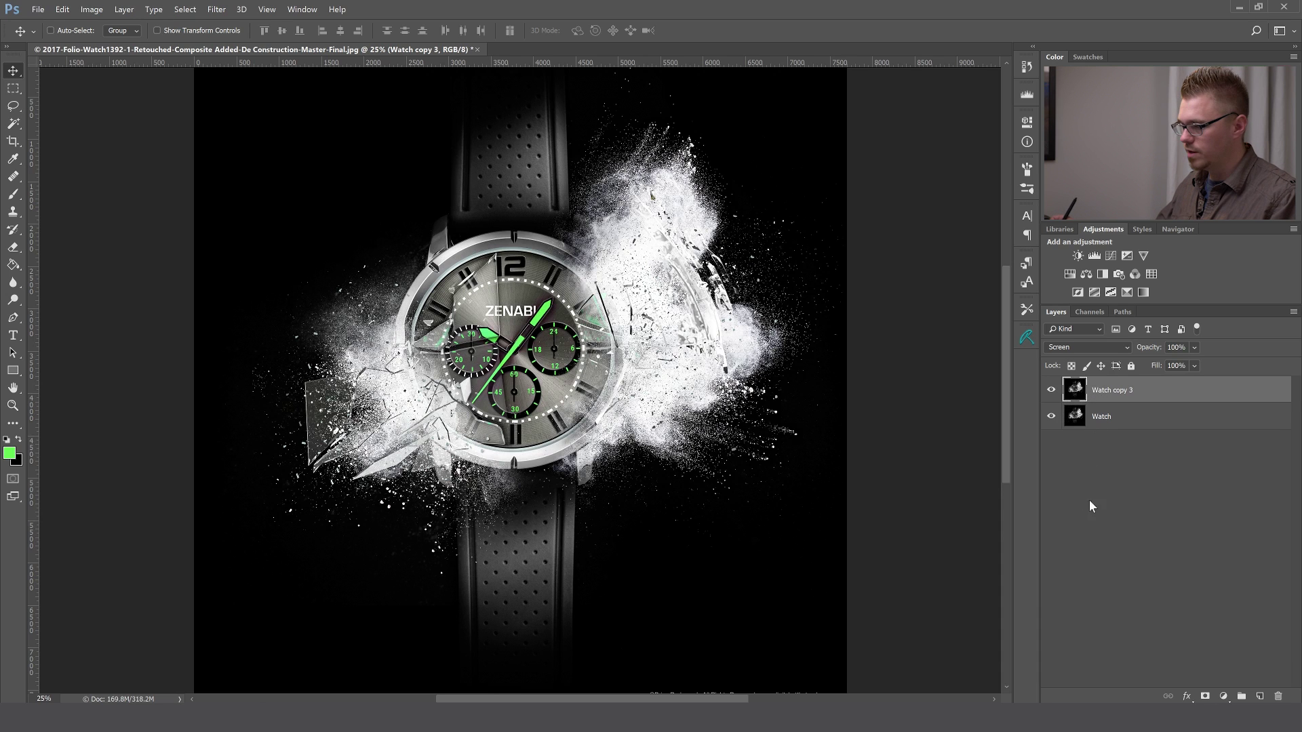
- Add a black mask, paint white with a 500-800 brush to reveal shards, lower opacity to 71%
key(alt)
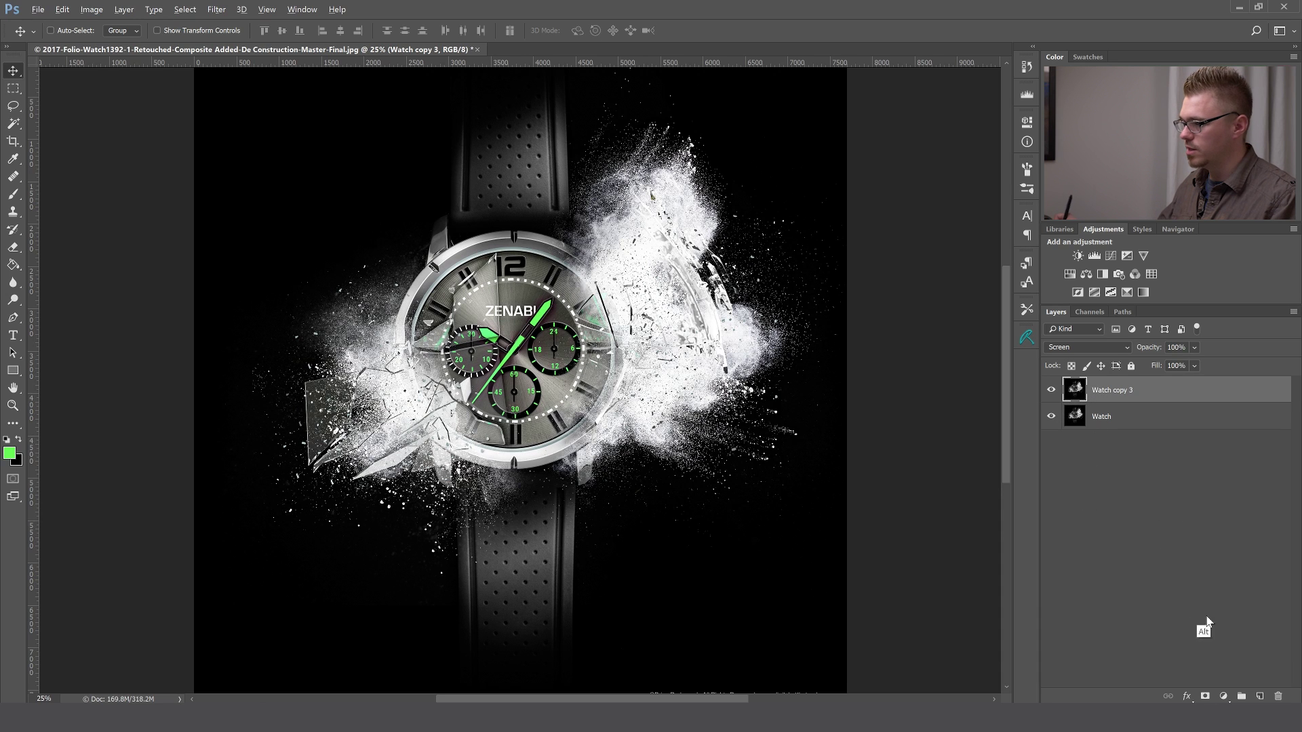
alt+click(1205, 697)
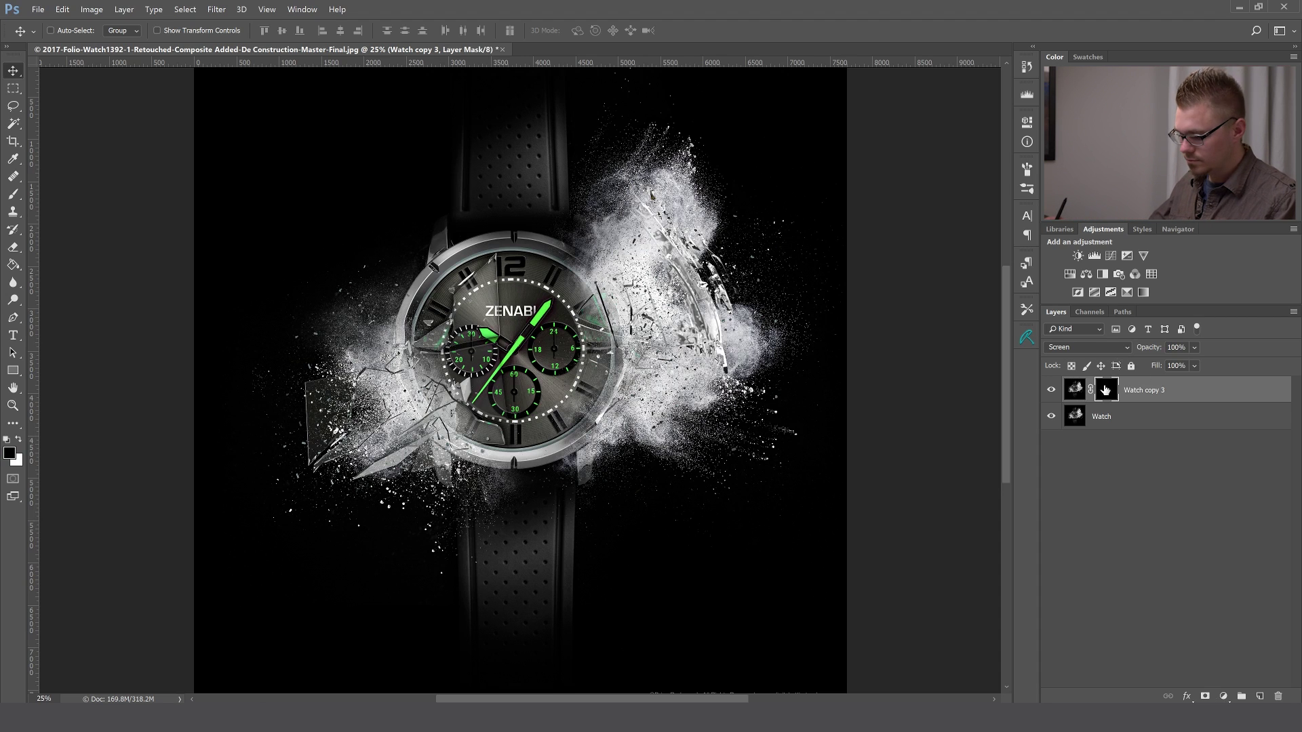
key(b)
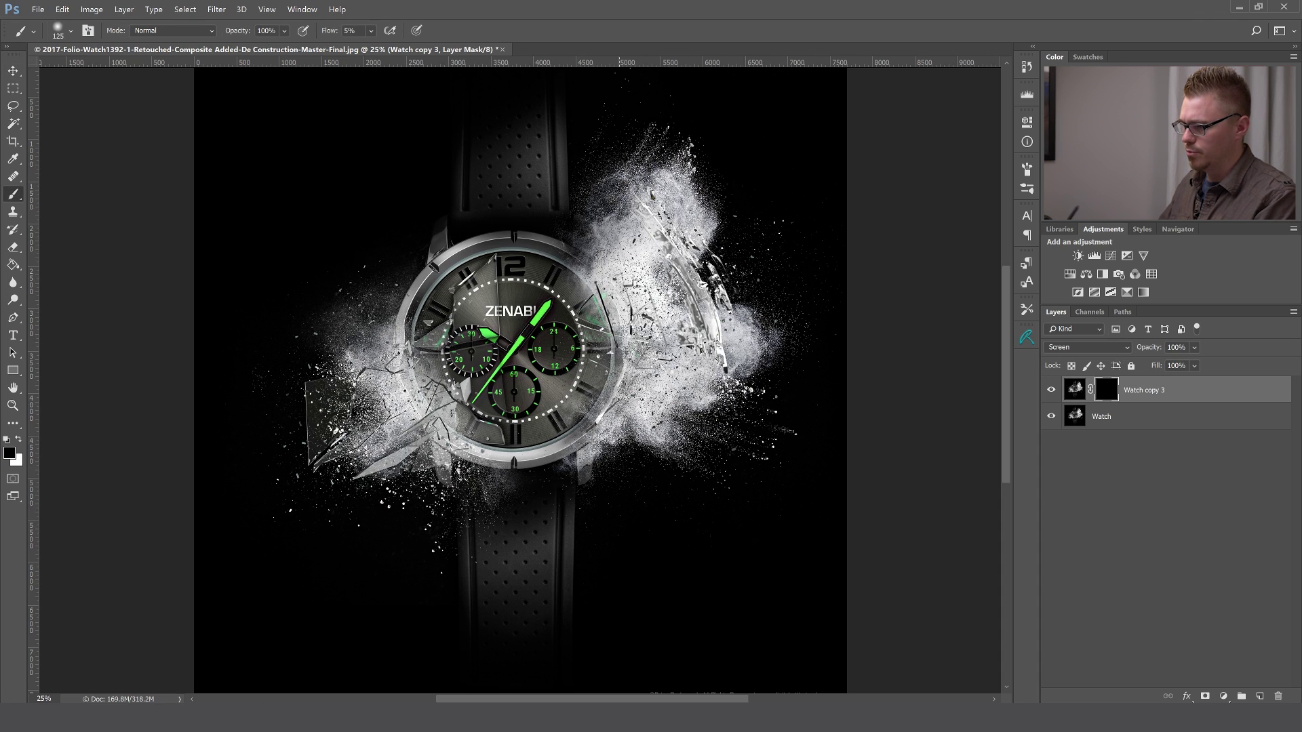
key(x)
key(bracketright)
key(bracketright)
key(bracketright)
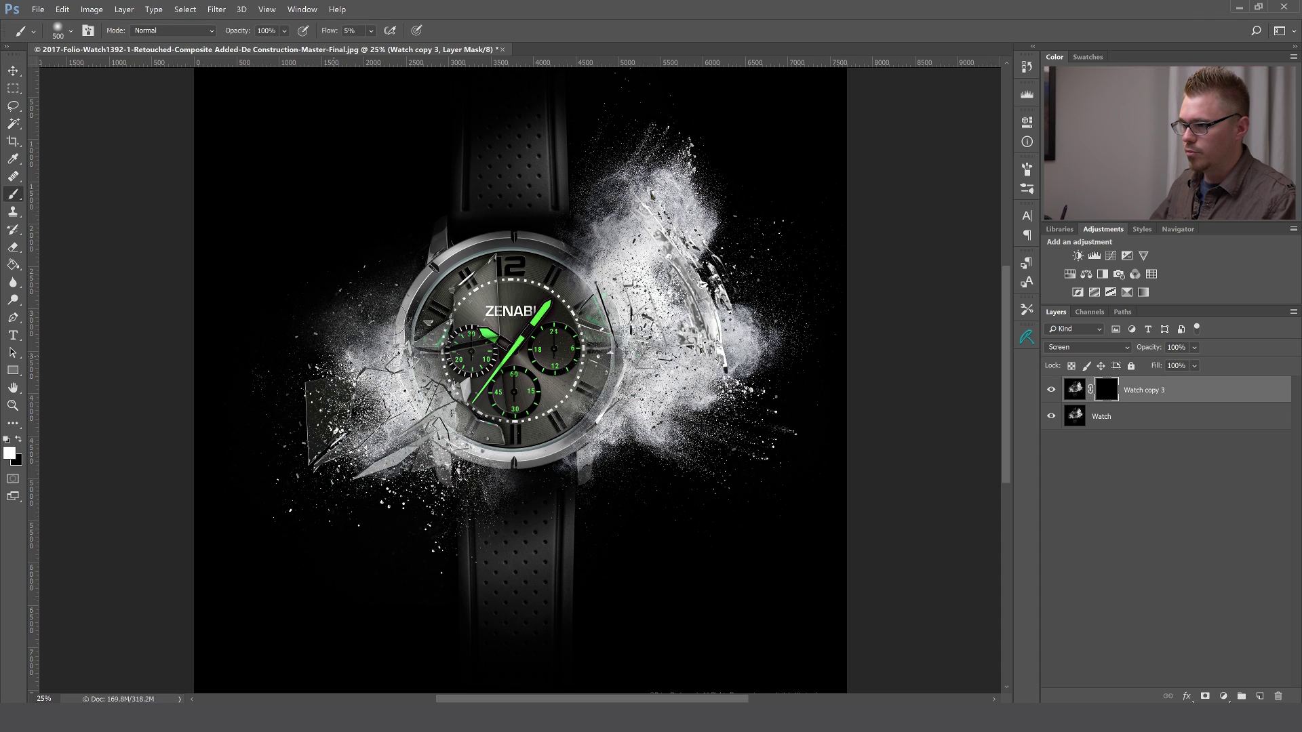
mouse_move(400, 515)
mouse_down()
mouse_move(473, 453)
mouse_move(369, 289)
mouse_move(619, 501)
mouse_up()
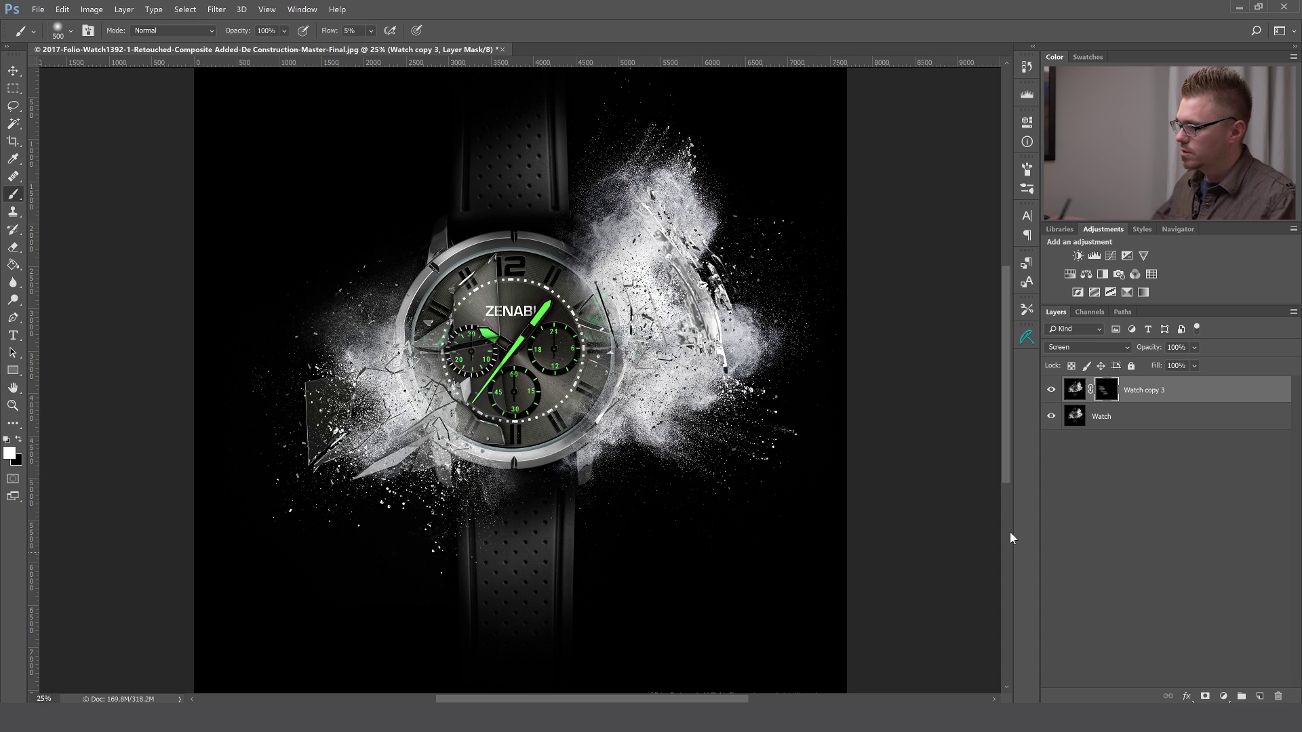
key(bracketright)
key(bracketright)
key(bracketright)
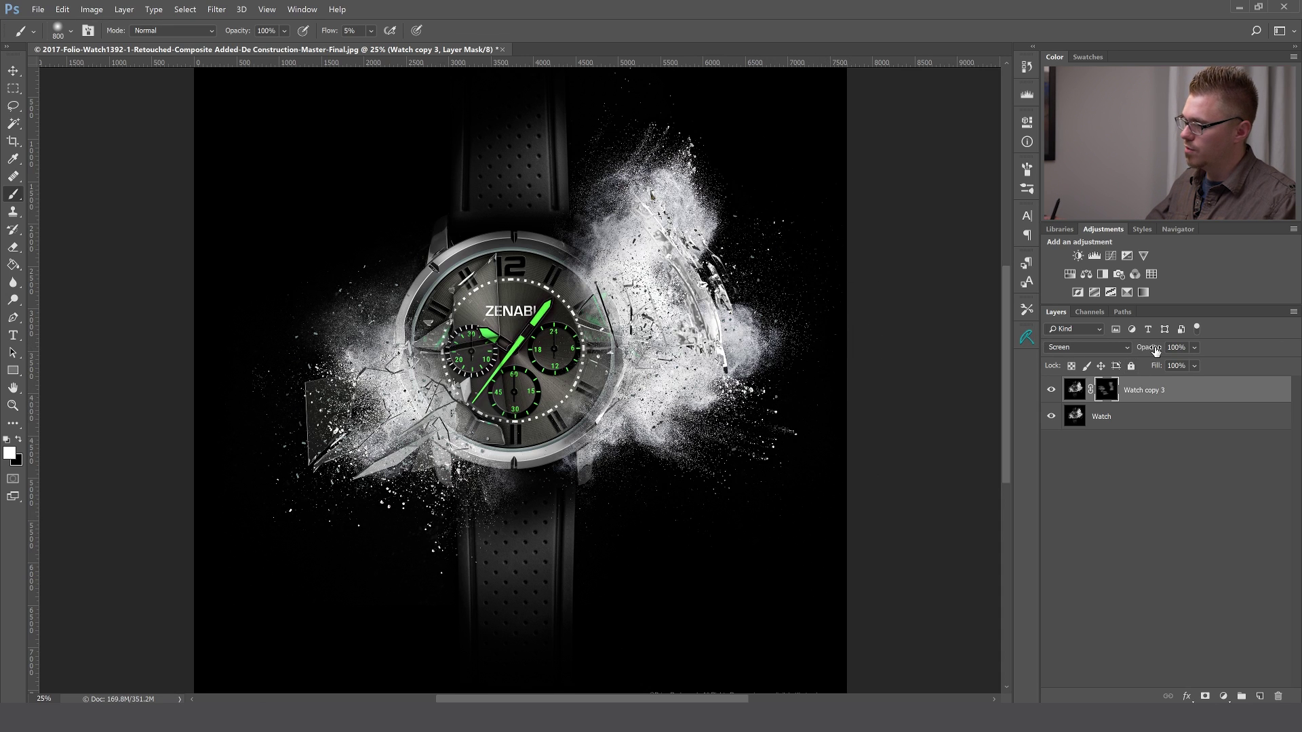
drag(1156, 349, 1104, 349)
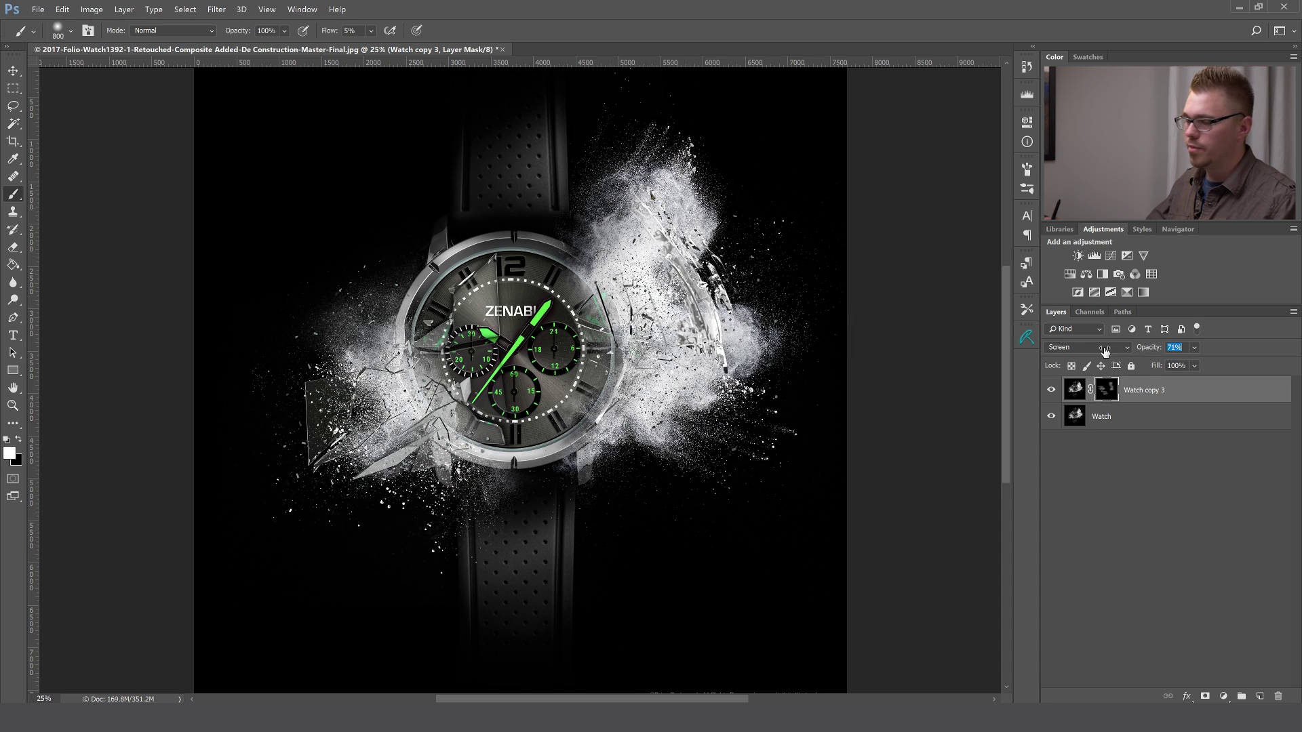
- Reset Watch copy 3's opacity to 100%, then set it to 47% with number keys
text(100)
key(Return)
key(v)
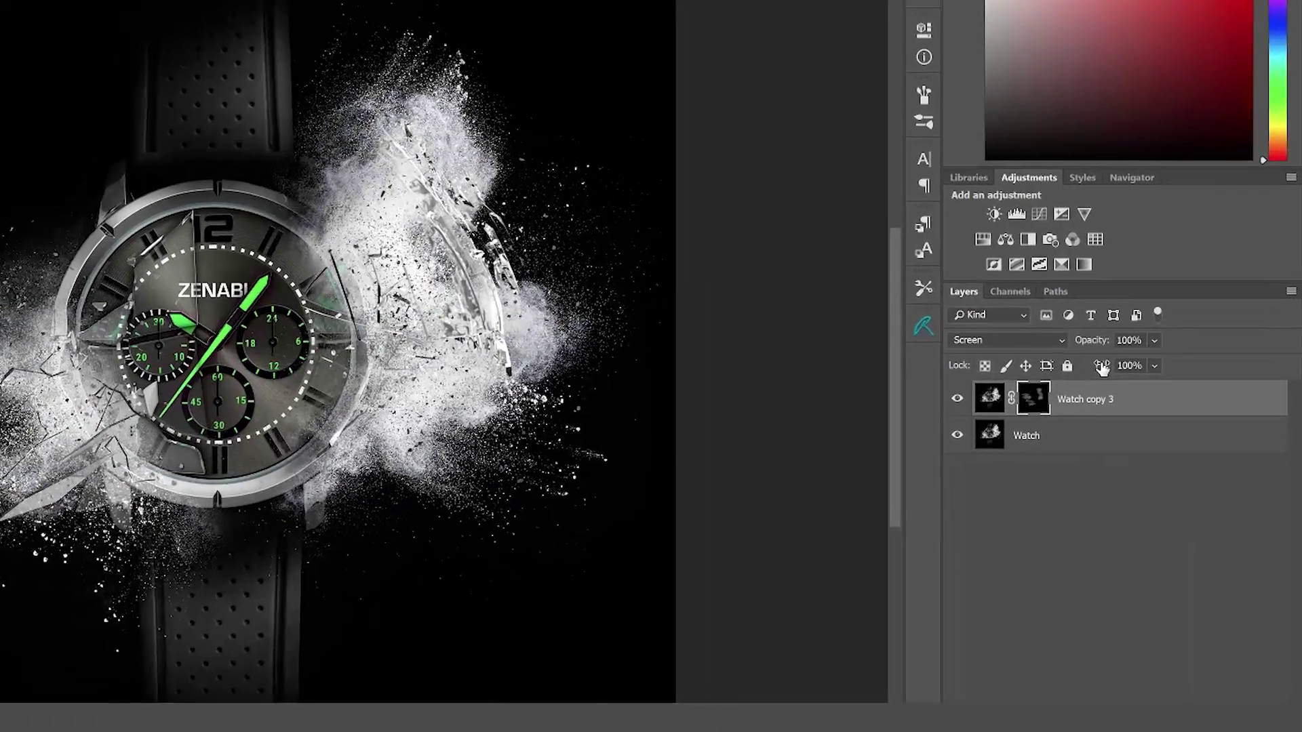
key(9)
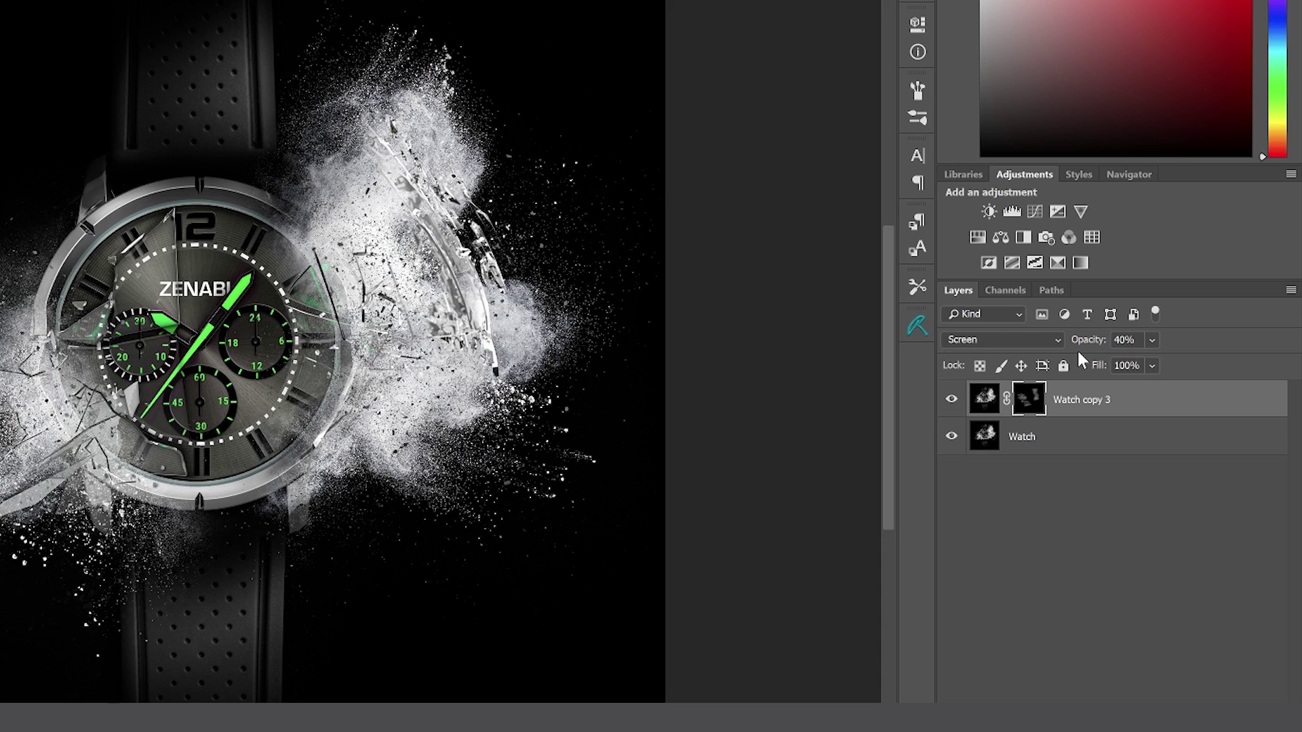
key(4)
key(7)
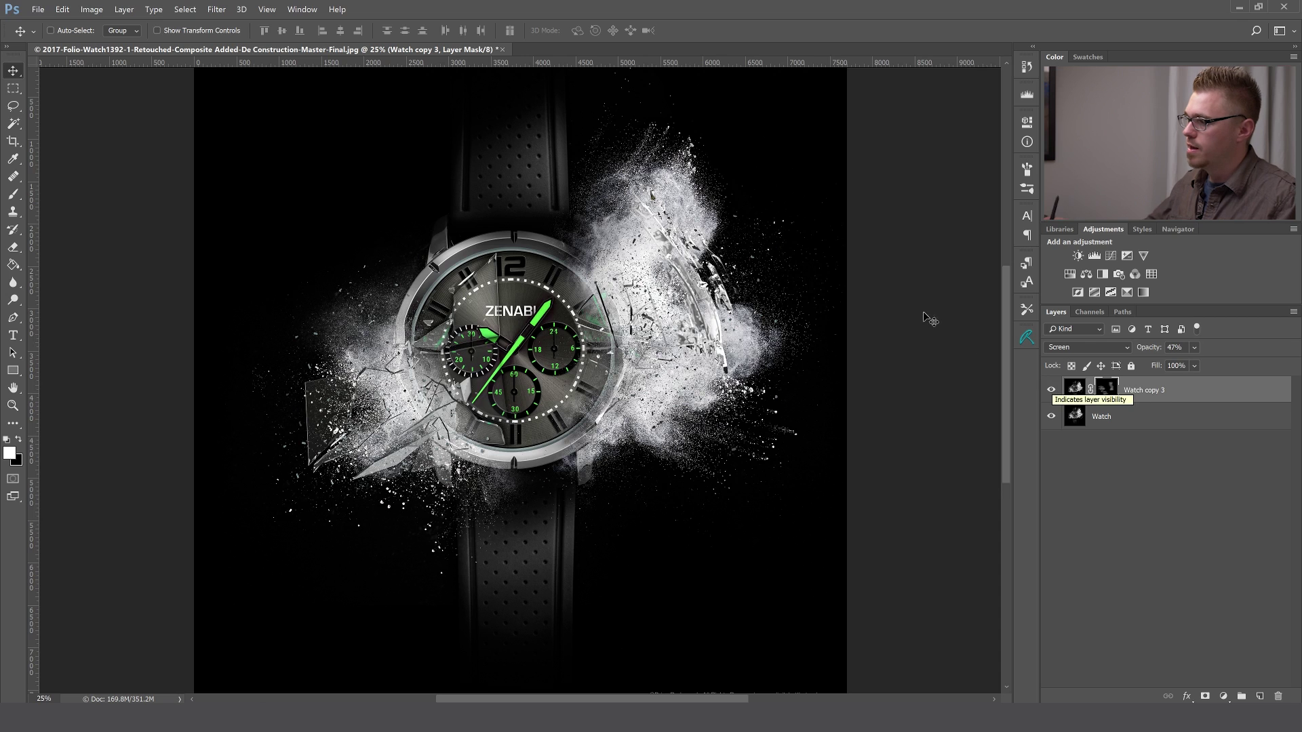
- Tag Watch copy 3 with a yellow colour label, then clear it back to No Color
right_click(1052, 392)
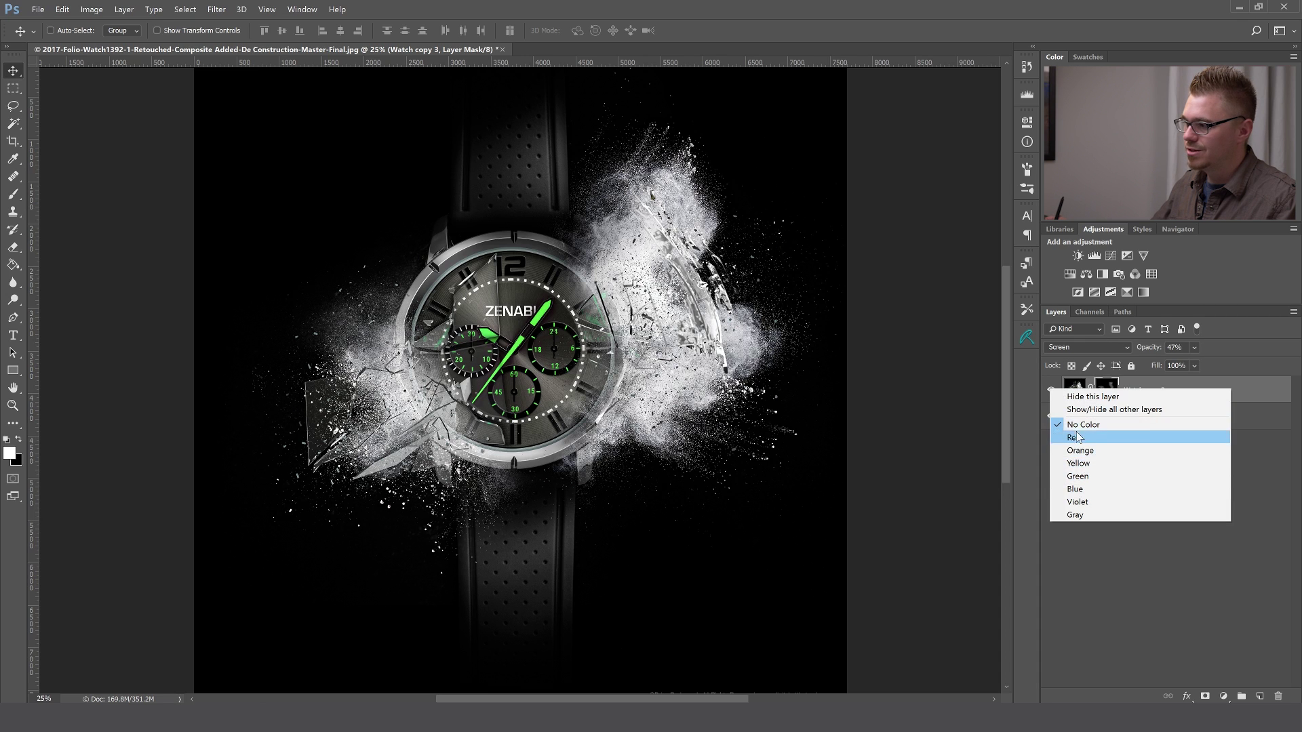
click(1082, 465)
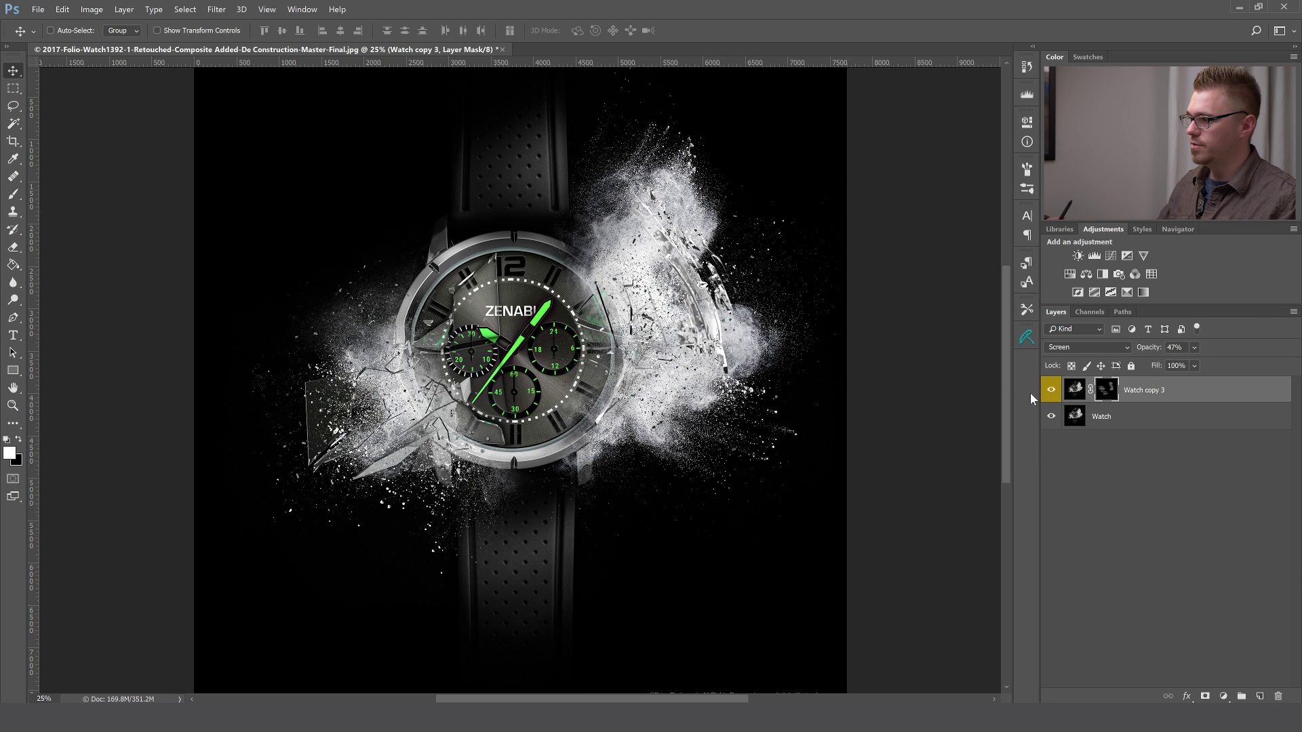
right_click(1052, 396)
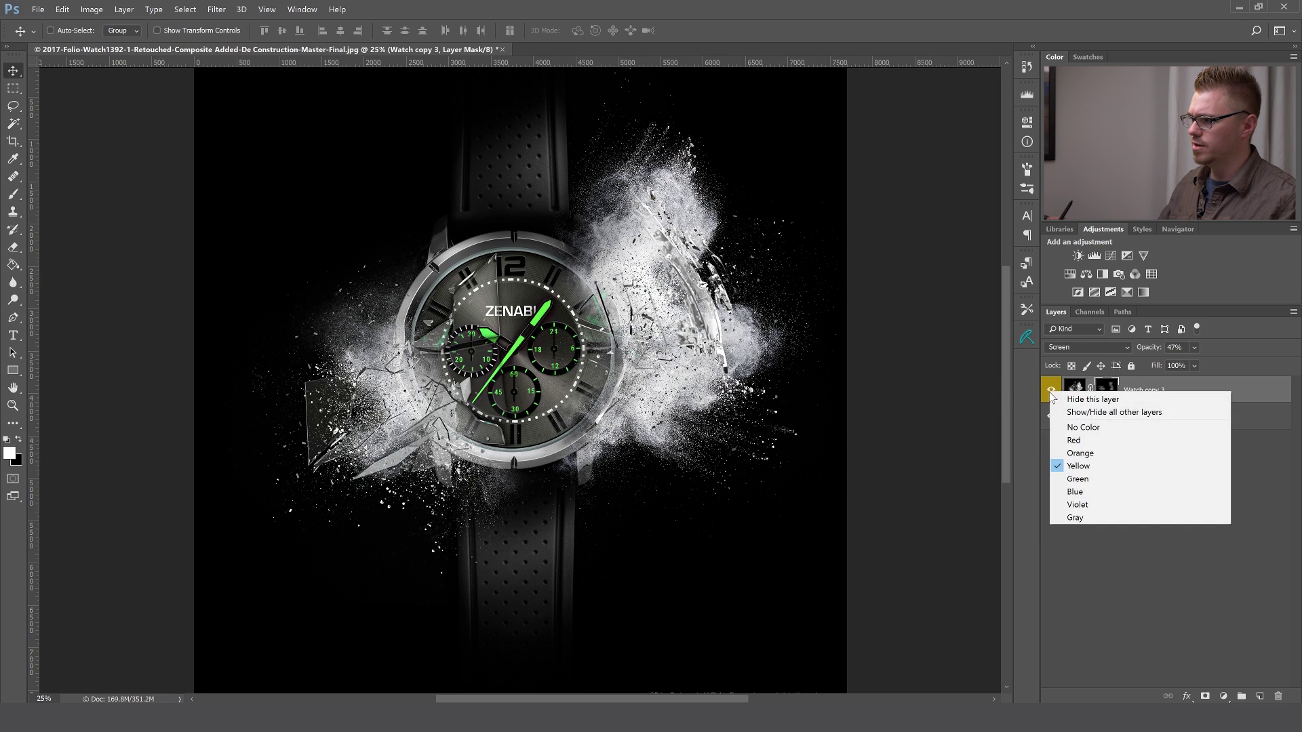
click(1095, 463)
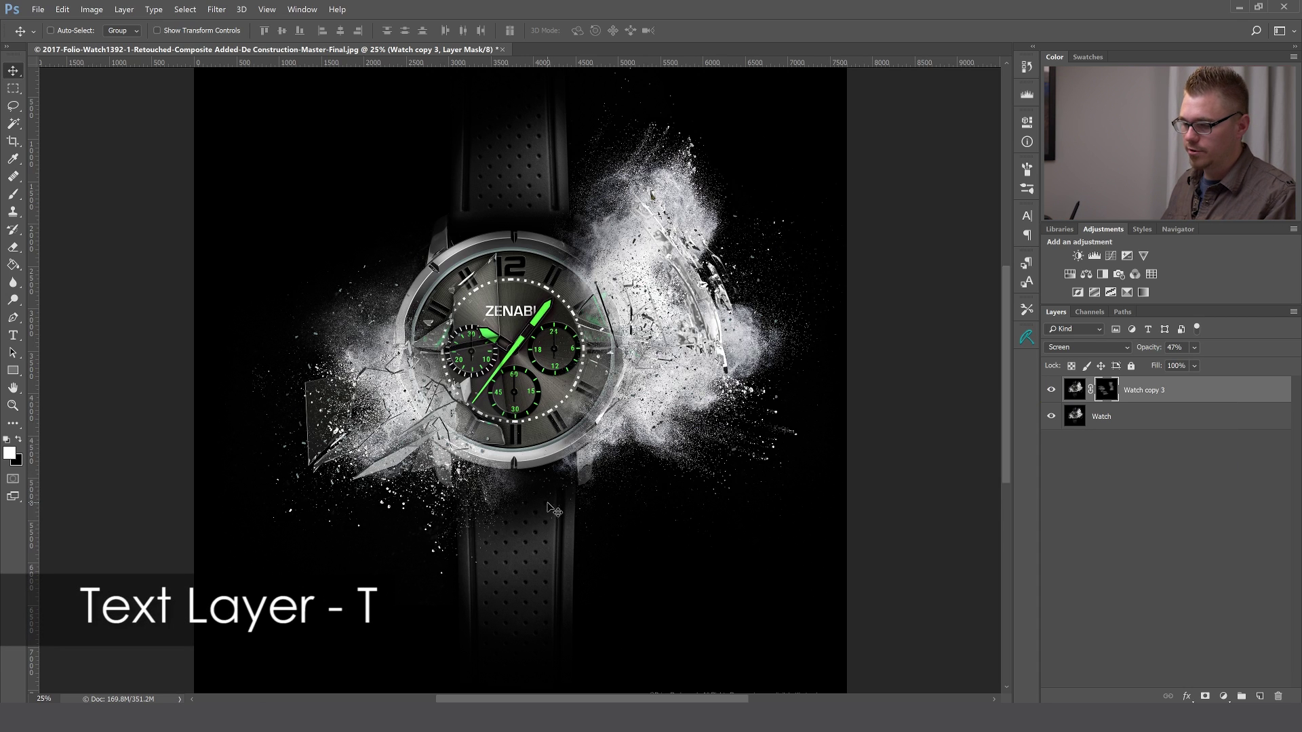
- Add a 'Clever Headline' text layer near the bottom of the fitted canvas
key(t)
key(ctrl+0)
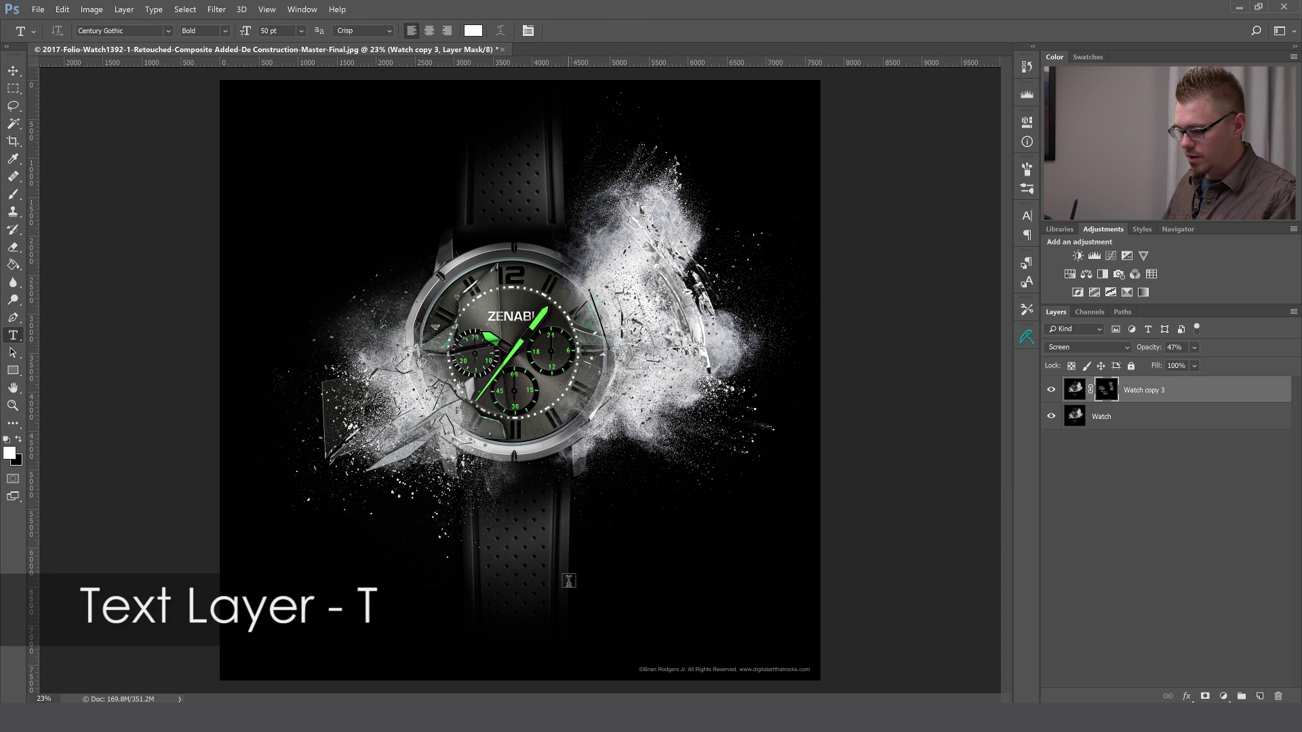
click(590, 614)
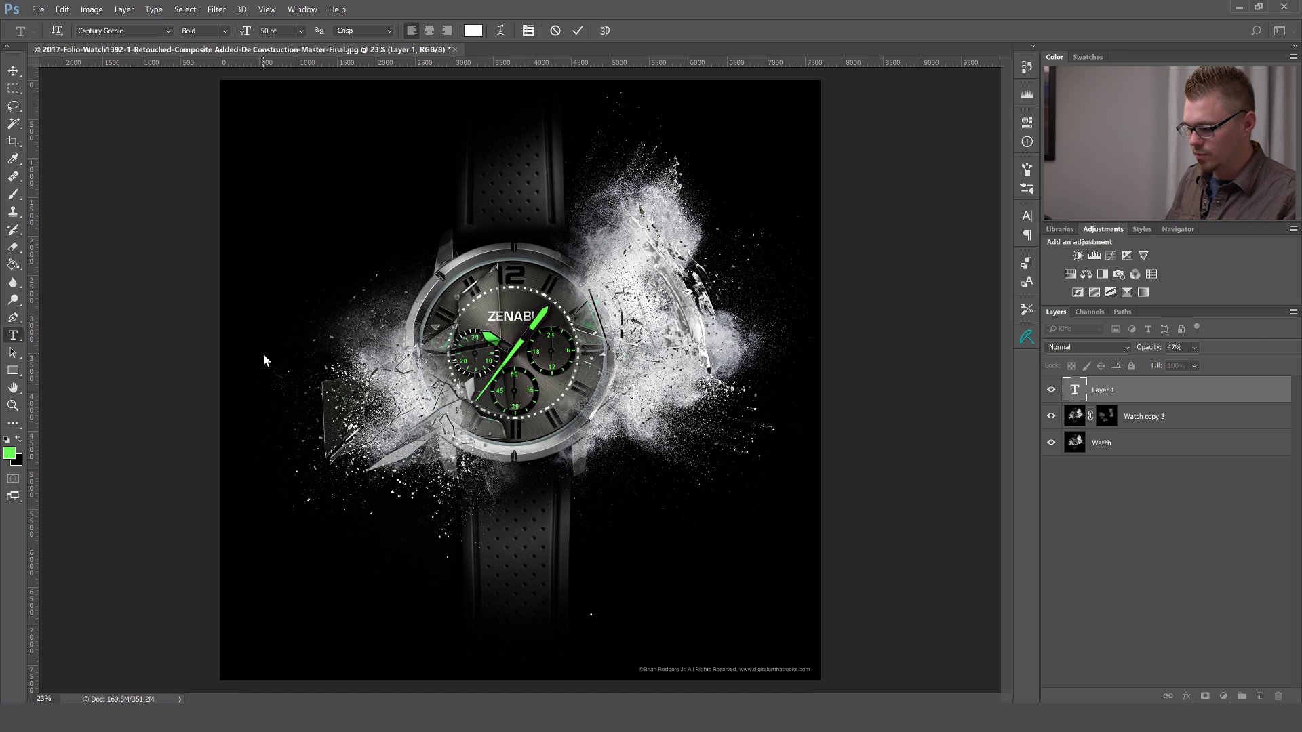
text(Clever)
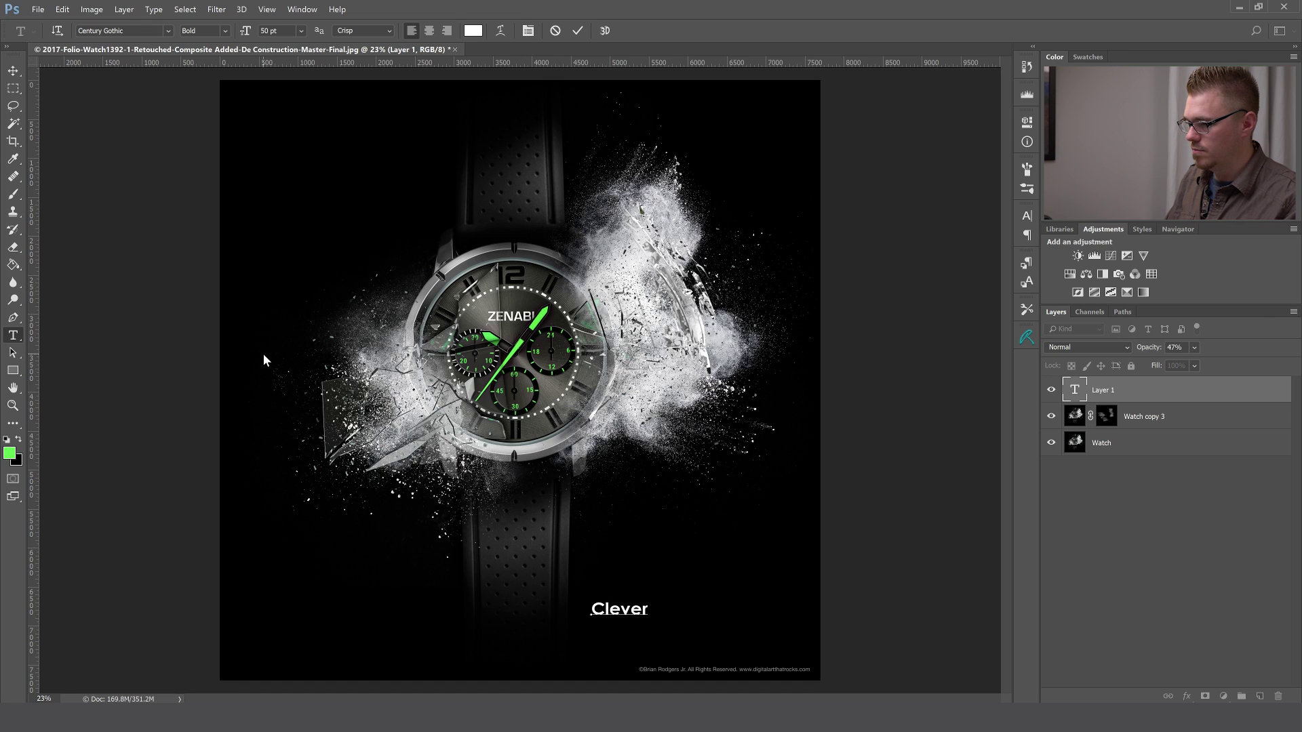
text( Headline)
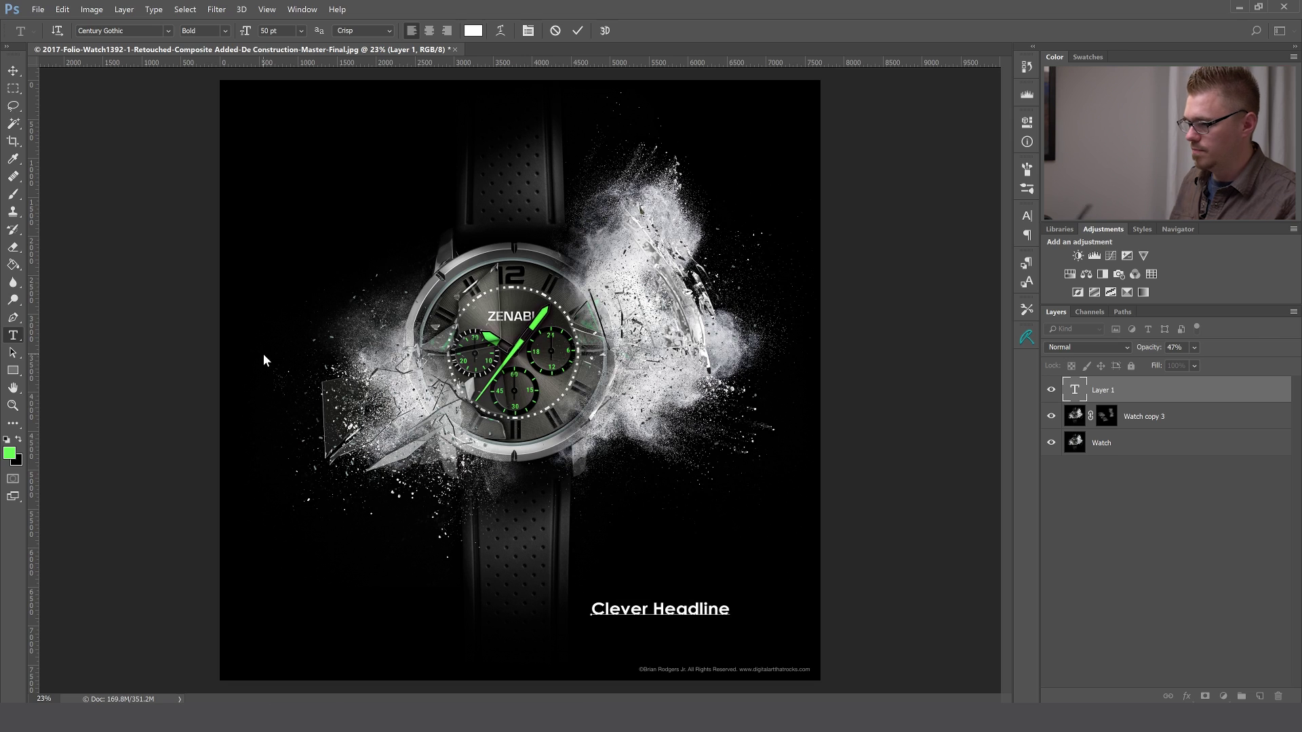
click(13, 70)
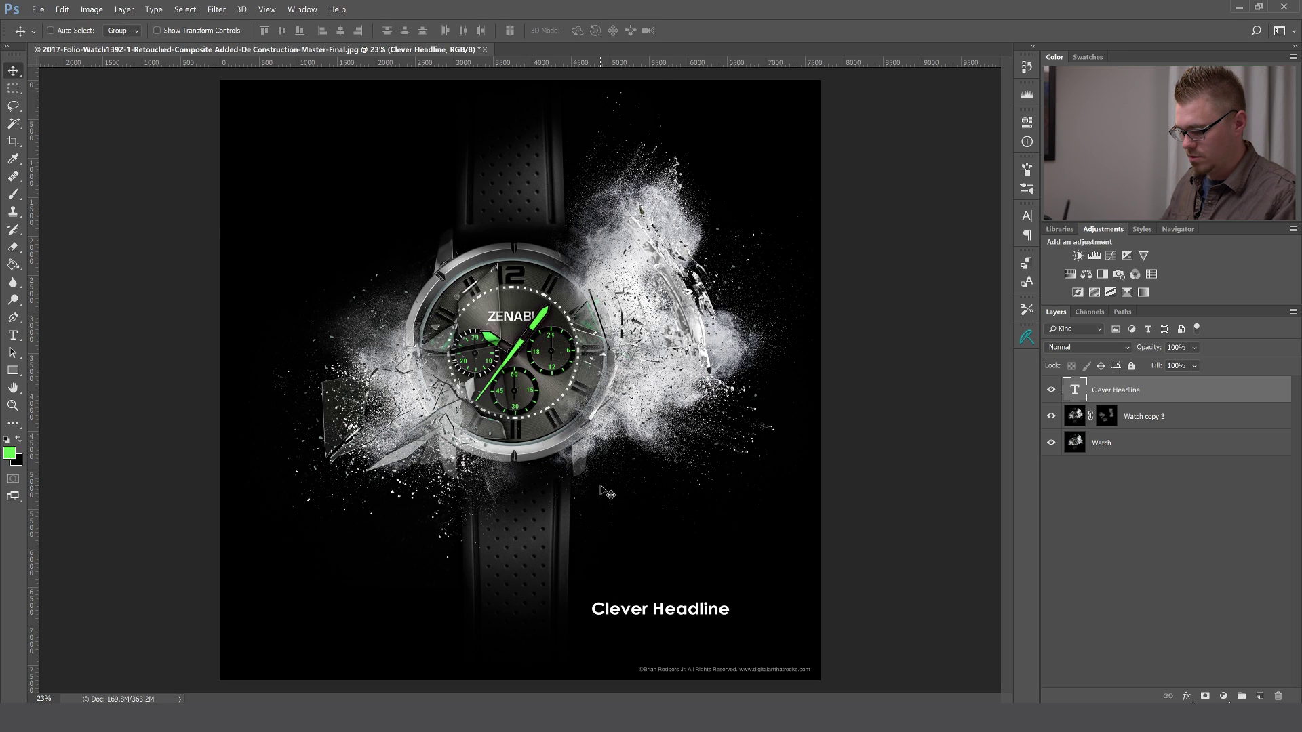
- Enlarge the headline proportionally and move it into the lower-right corner
key(ctrl+t)
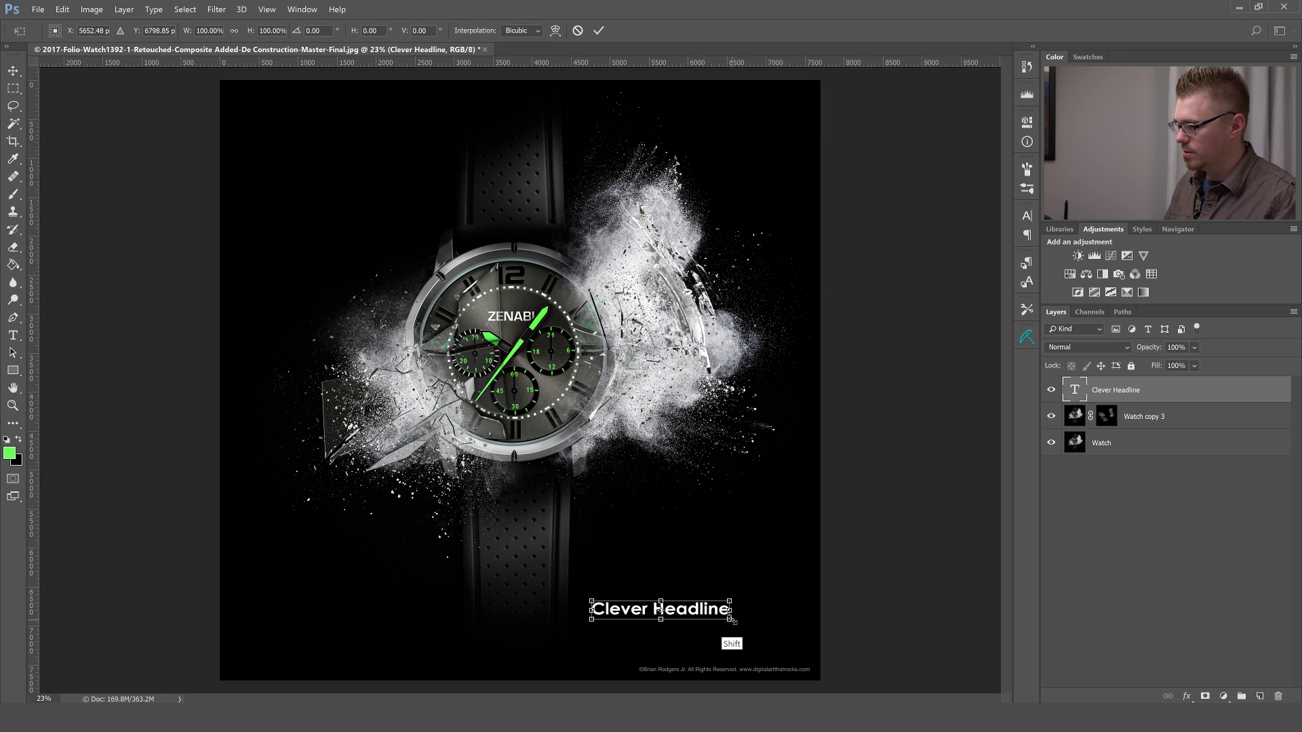
drag(784, 650, 787, 636)
key(Return)
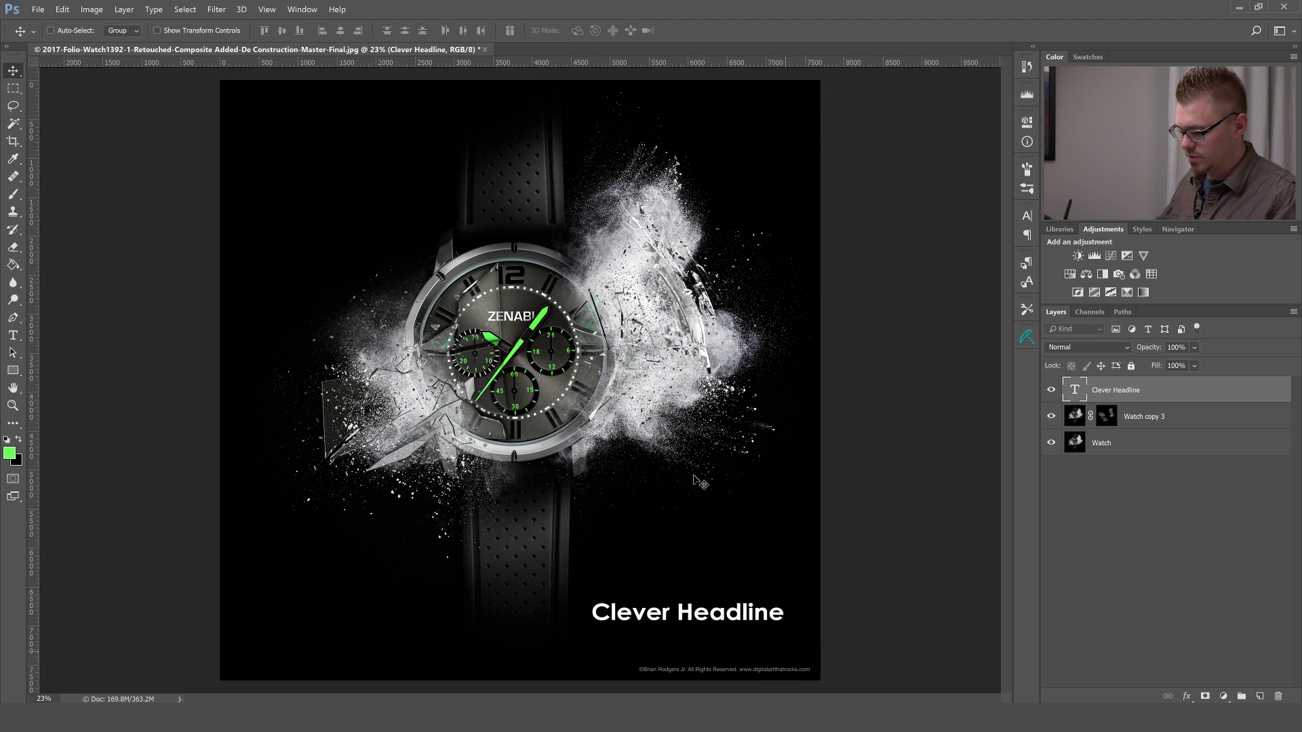
drag(679, 610, 707, 649)
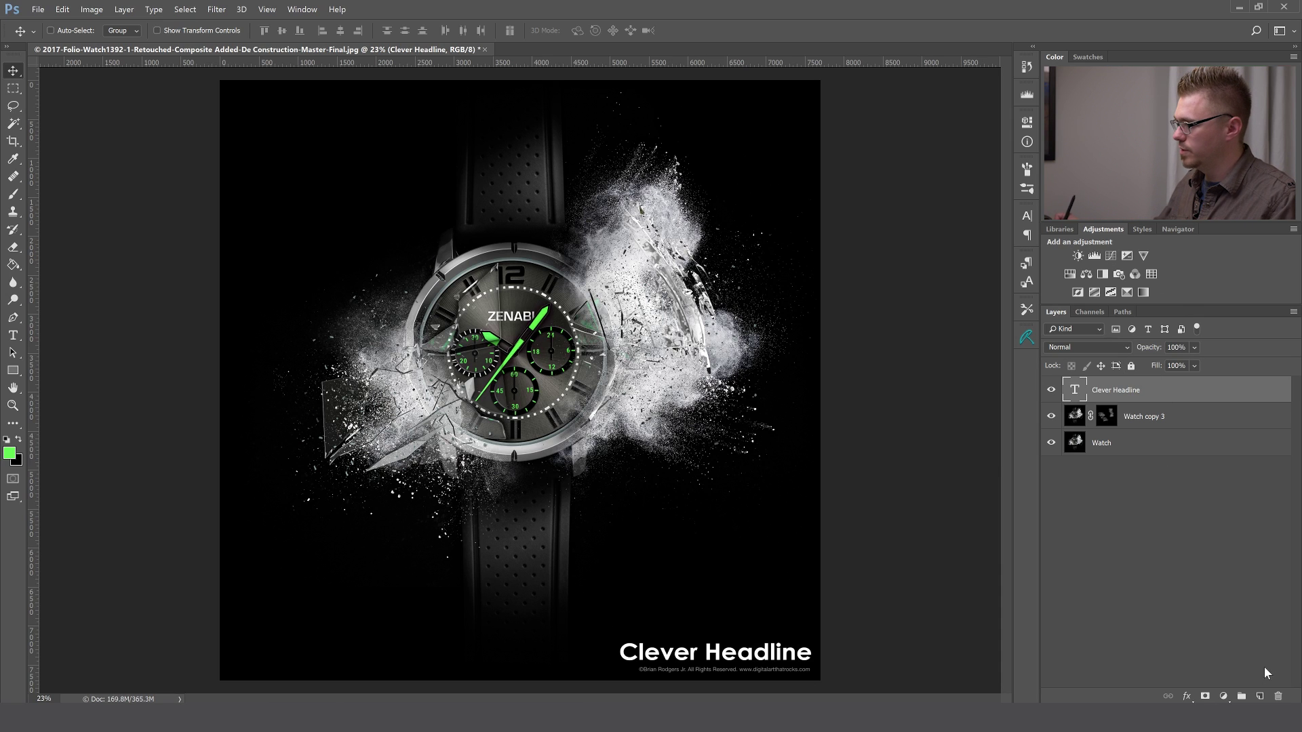
- Copy a rectangular selection of the watch face from the Watch layer to a new Layer 1
click(1153, 442)
key(m)
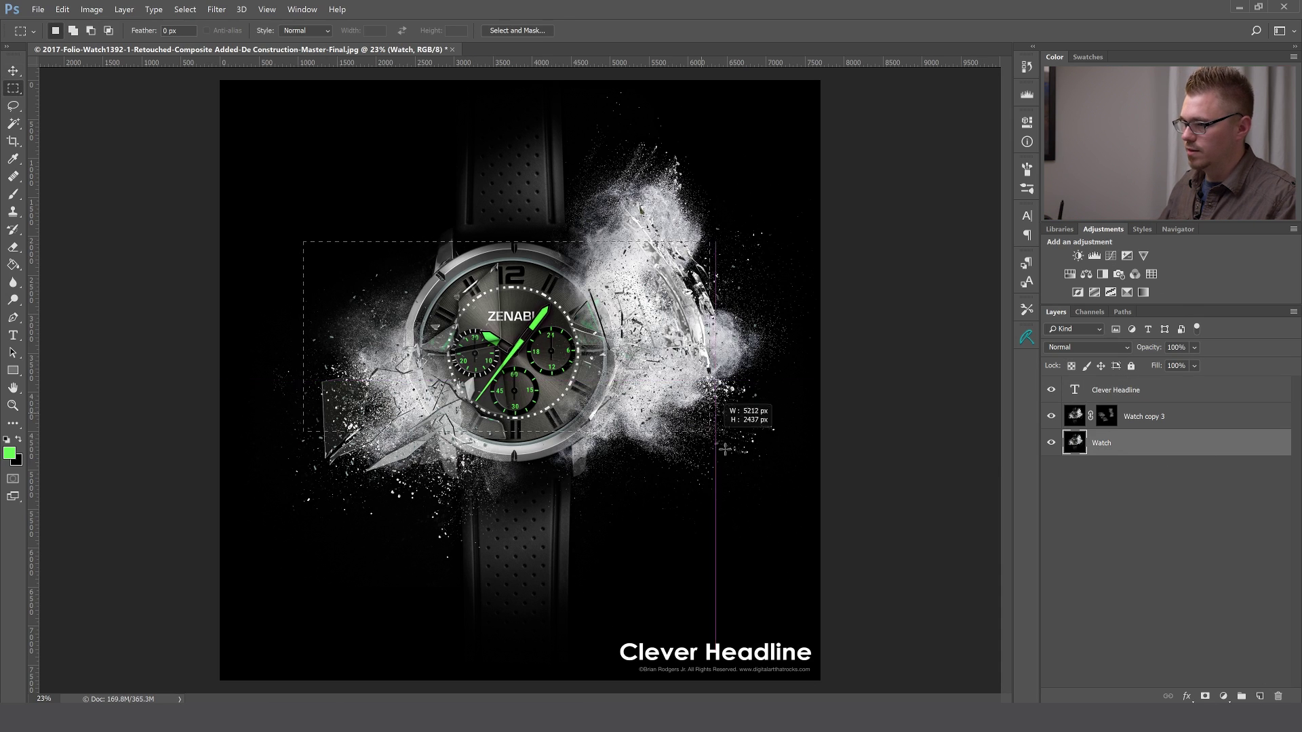
drag(725, 448, 732, 458)
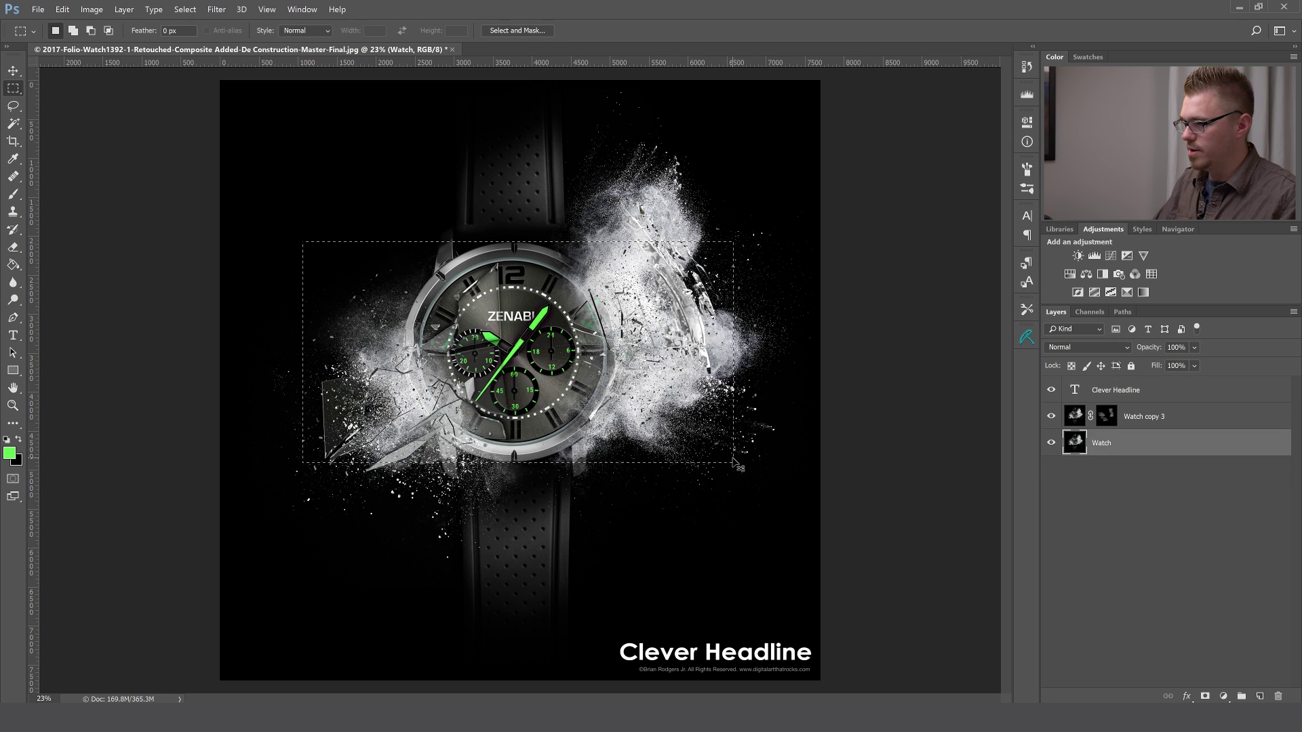
key(ctrl+j)
- Move Layer 1 above Clever Headline and shift the watch copy toward the lower right
drag(1154, 454, 1142, 387)
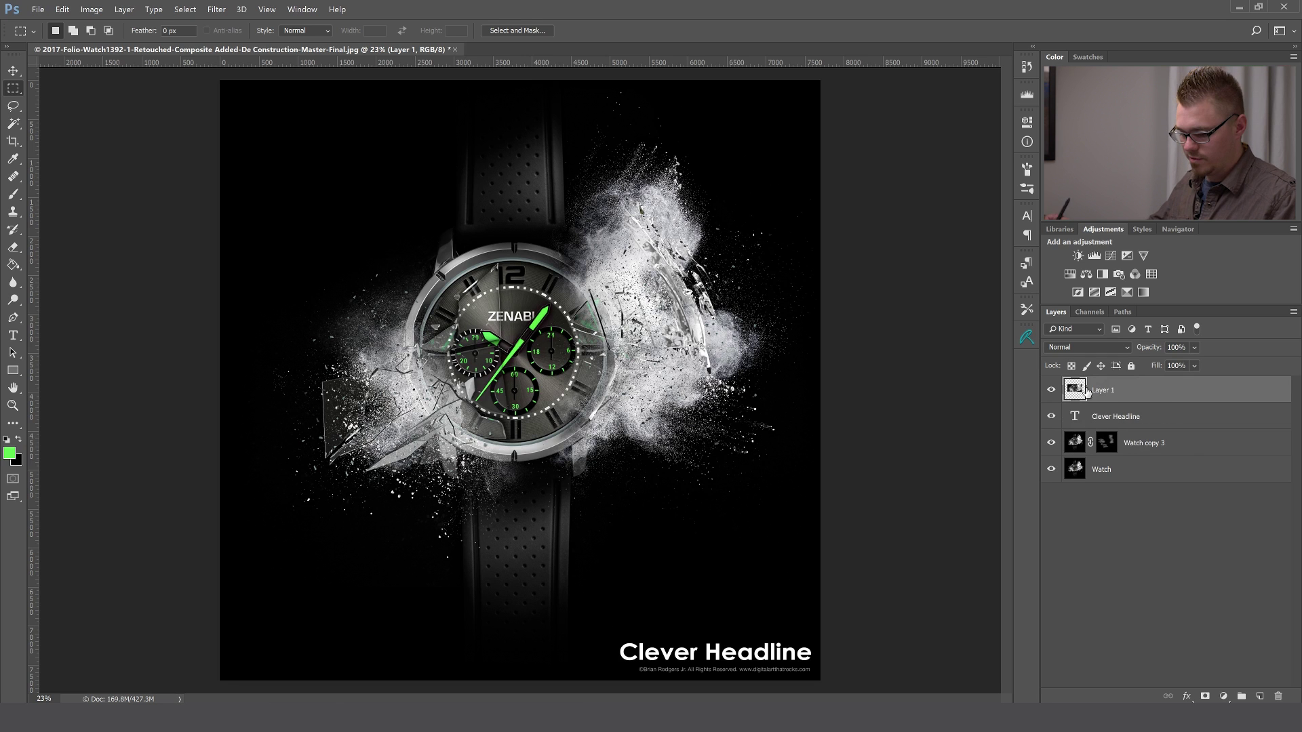
key(v)
drag(490, 373, 679, 577)
- Scale the watch copy down to about 61% and nudge it slightly down-right
key(ctrl+t)
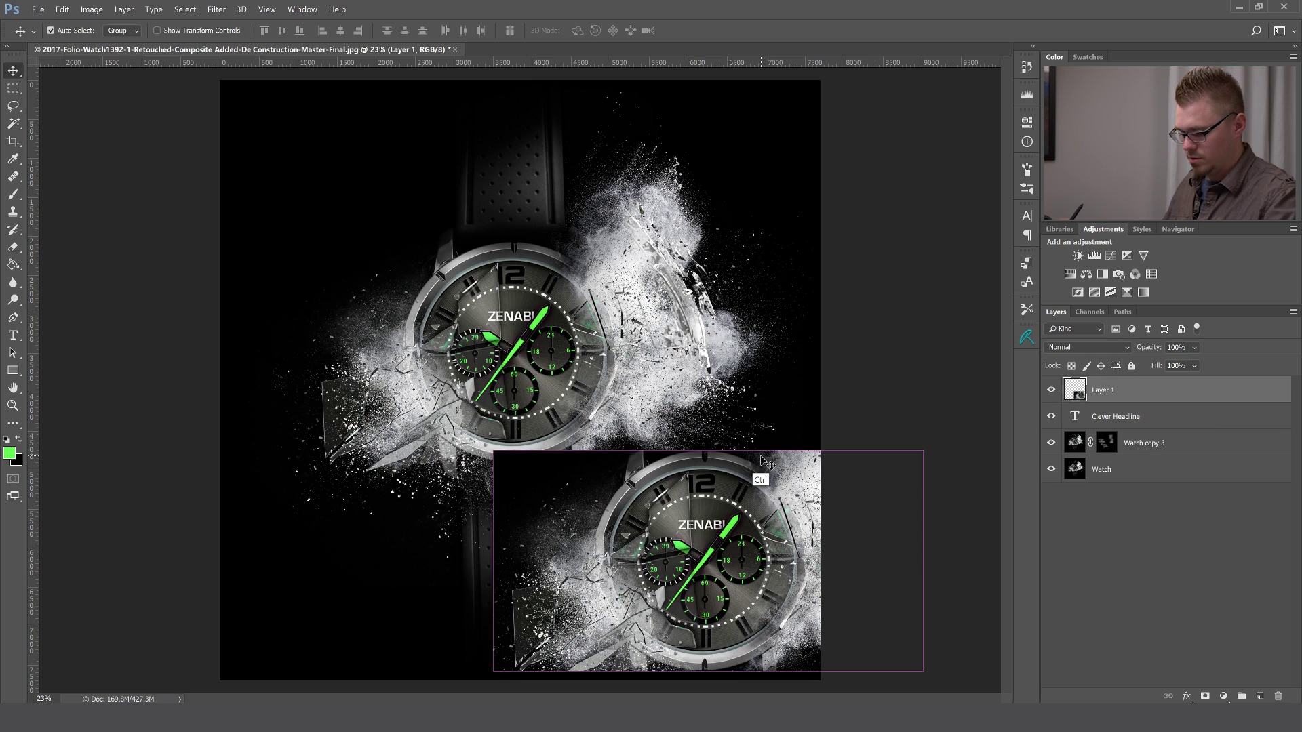
drag(493, 449, 576, 493)
drag(704, 552, 718, 585)
key(Return)
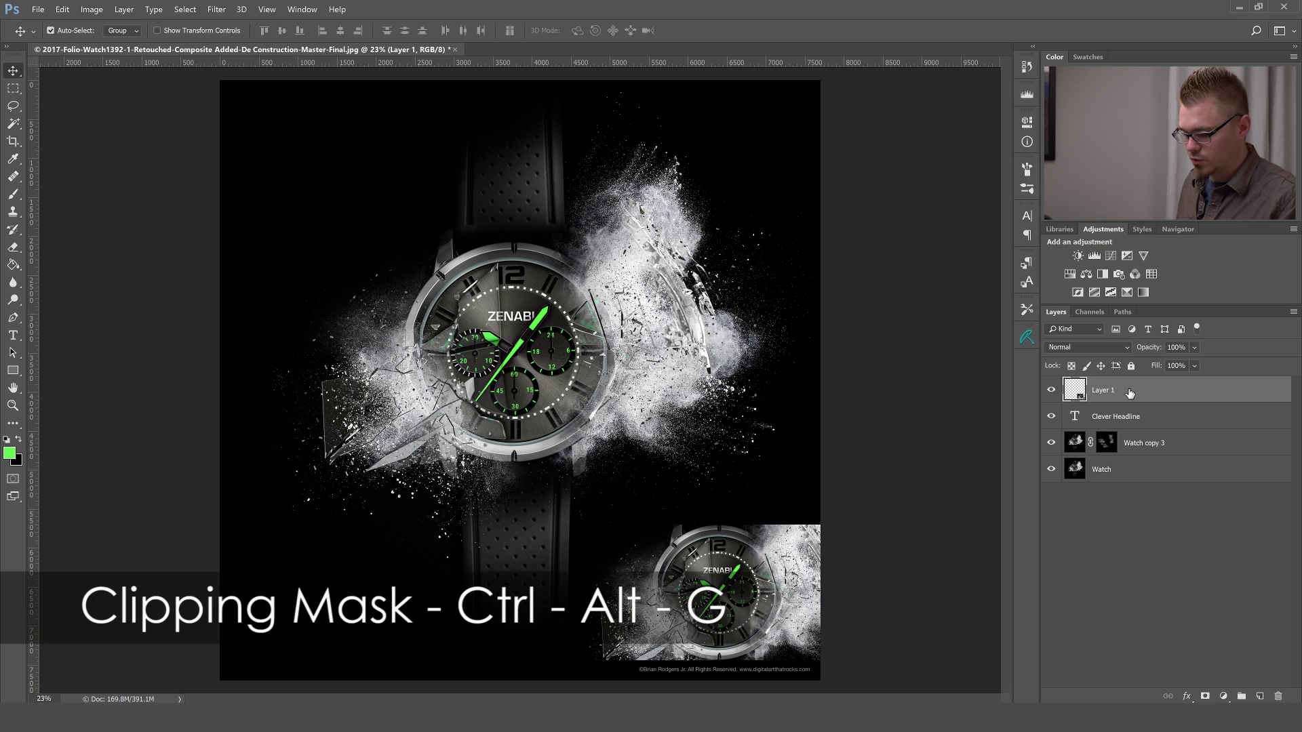
- Clip Layer 1 to the Clever Headline text so the watch shows only inside the letters
key(ctrl)
key(ctrl+alt+g)
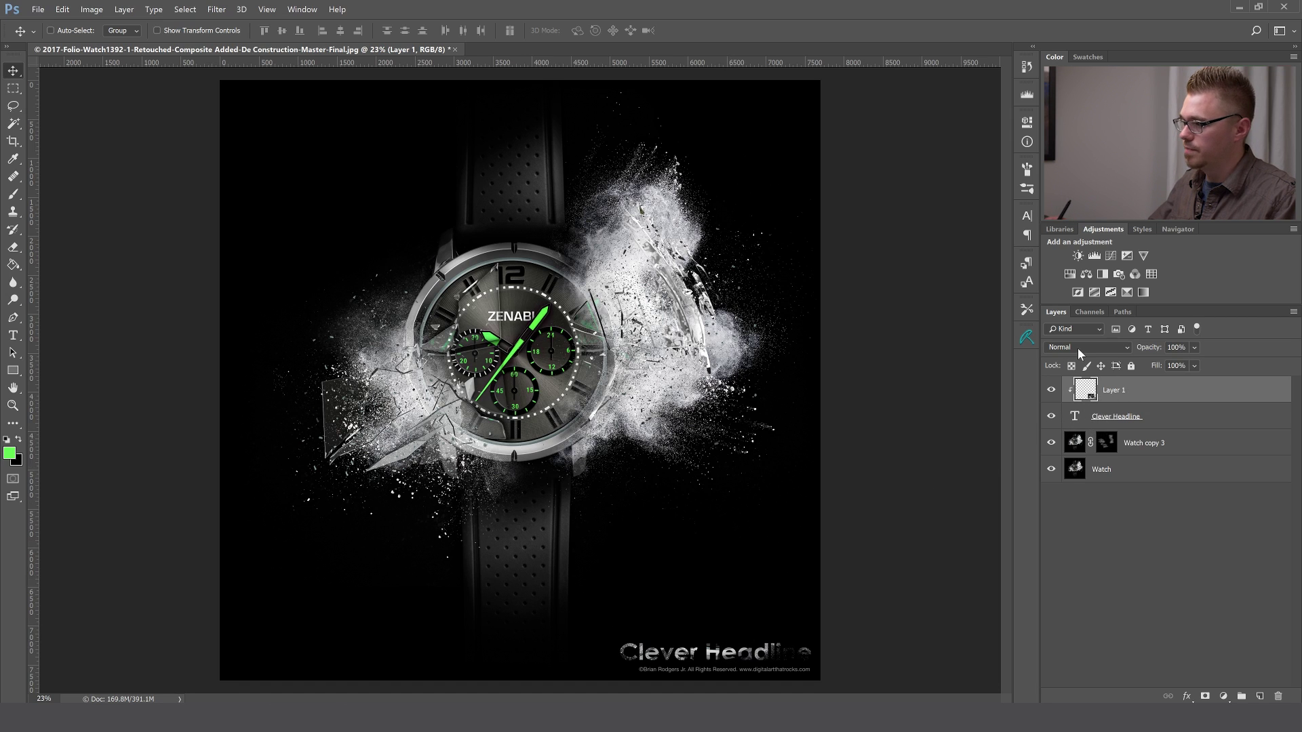
alt+click(1088, 402)
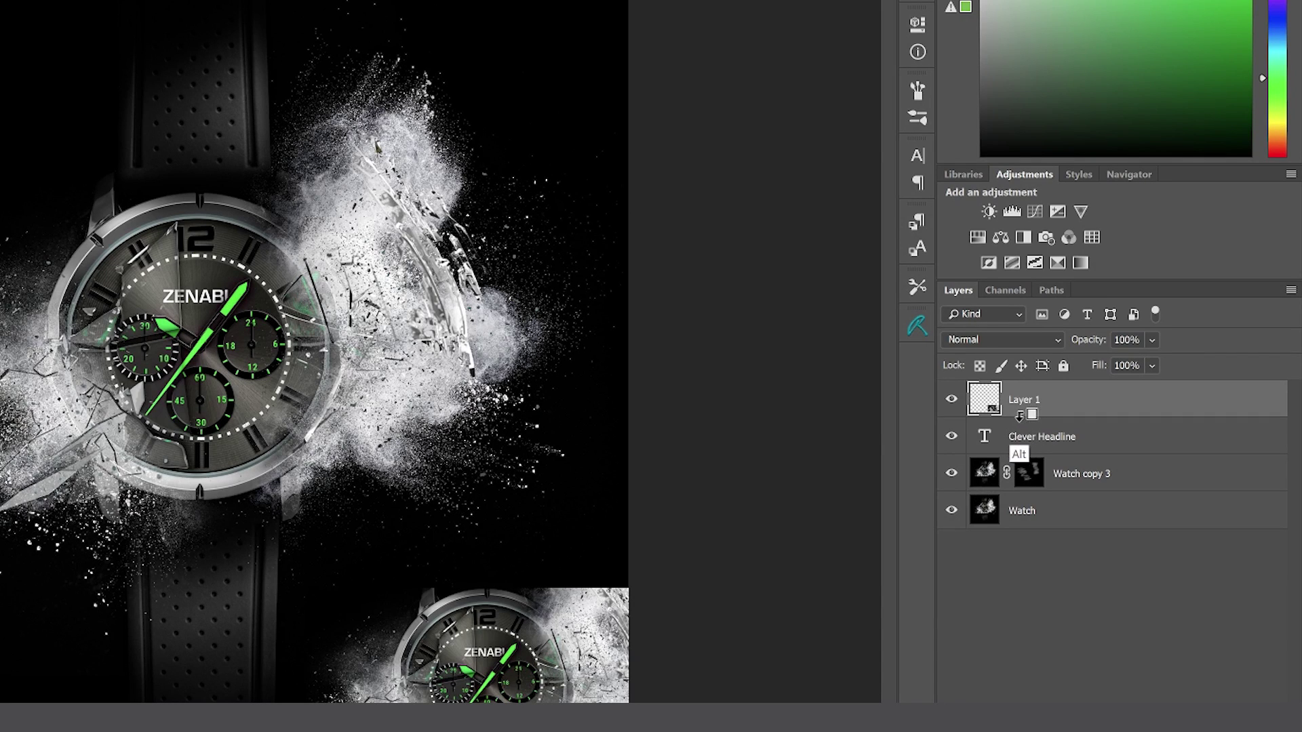
alt+click(1019, 415)
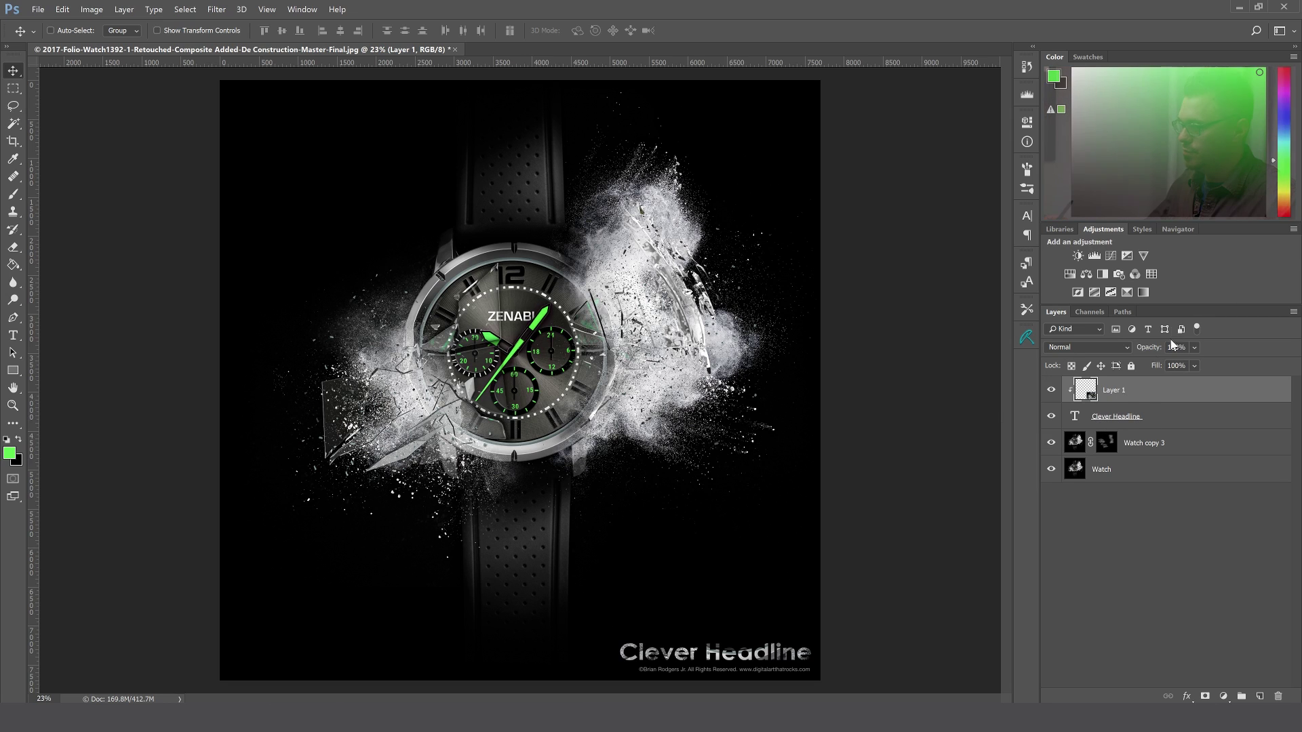
- Convert Layer 1, then Layer 1 together with Clever Headline, into one smart object
right_click(1150, 389)
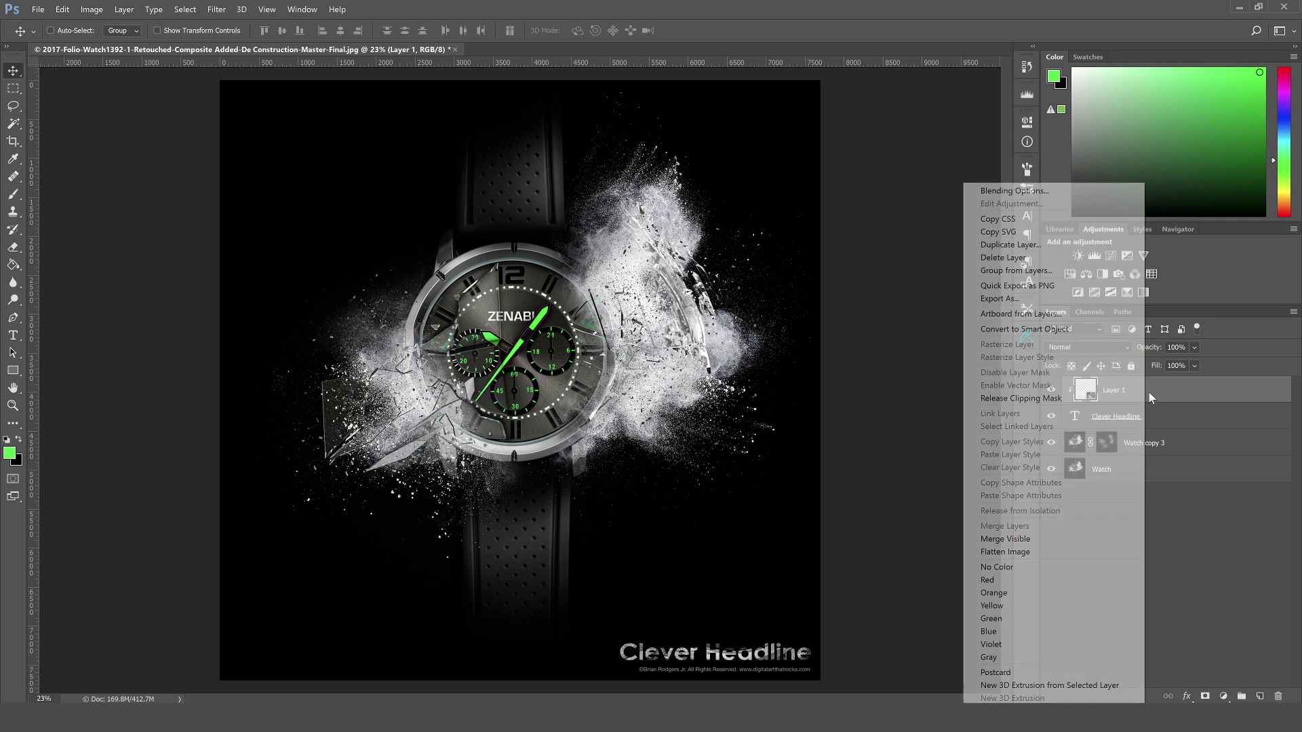
click(1014, 329)
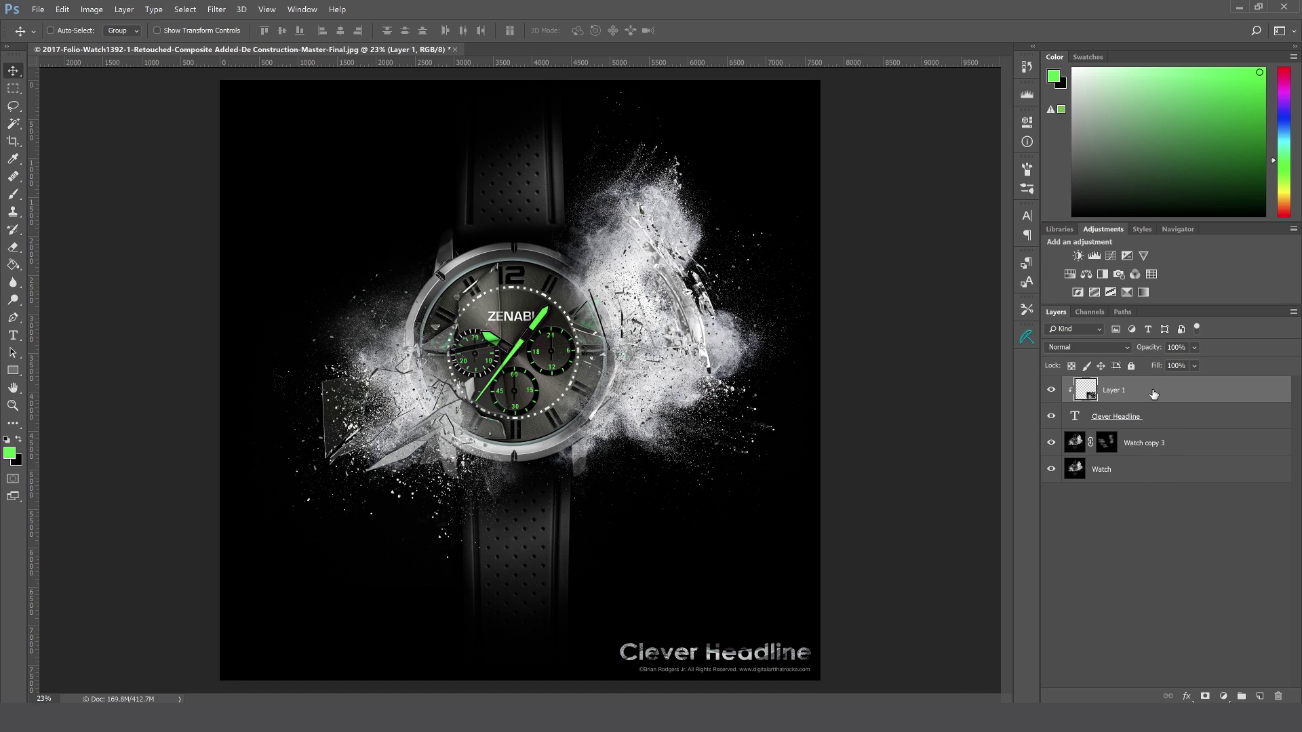
shift+click(1171, 422)
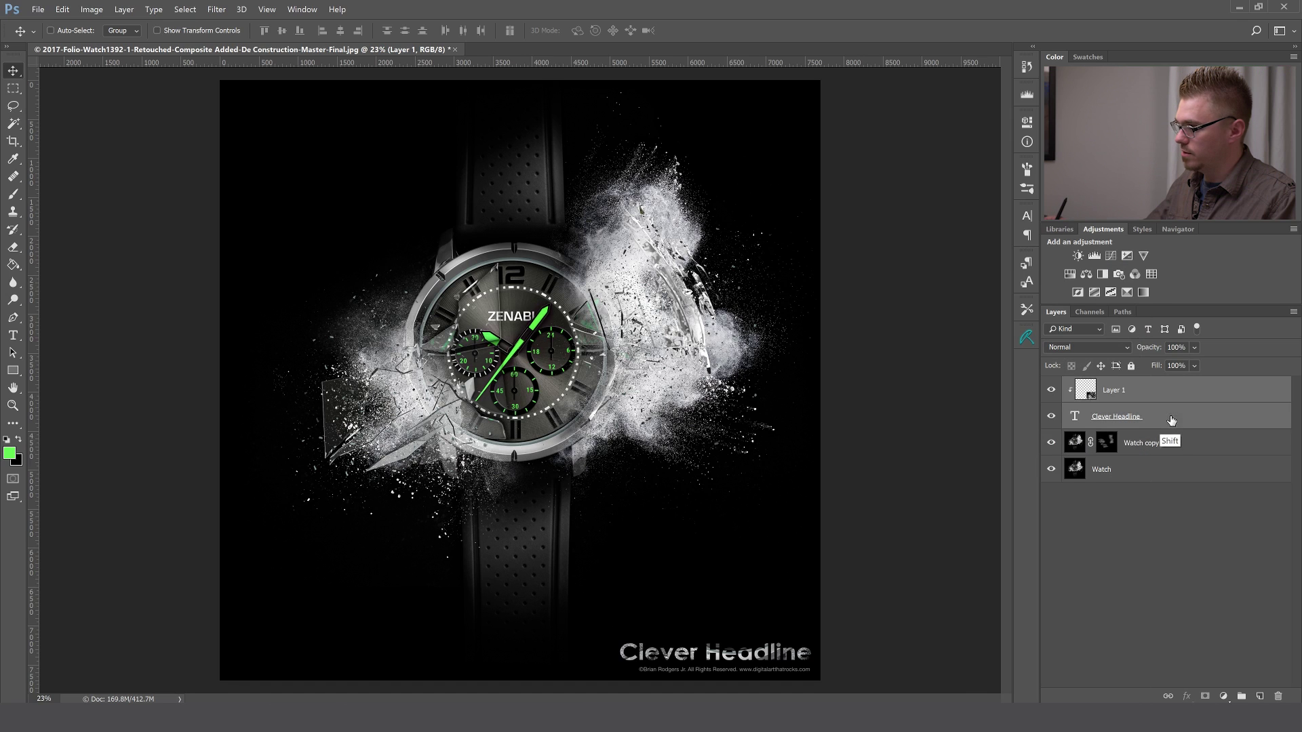
right_click(1151, 397)
click(1058, 331)
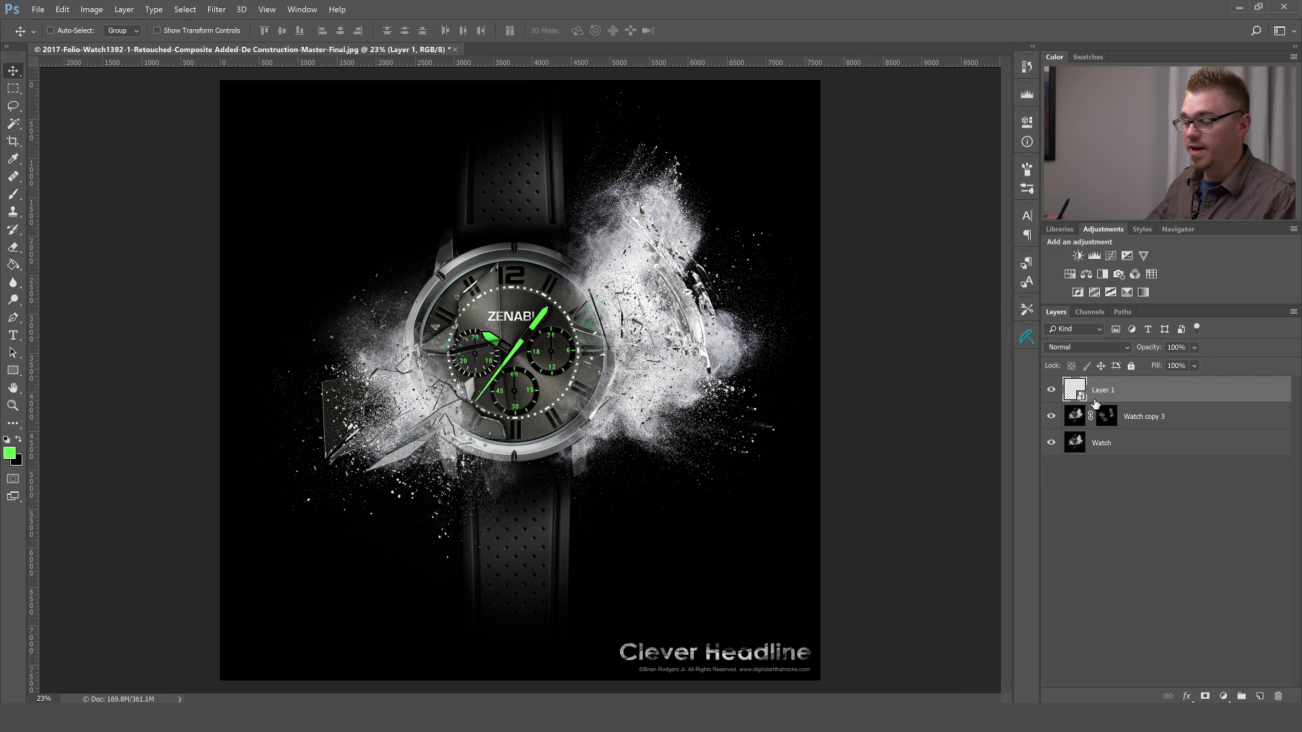
- Apply a Gaussian Blur smart filter of about 2 pixels radius to Layer 1, then recheck it
click(217, 10)
mouse_move(234, 154)
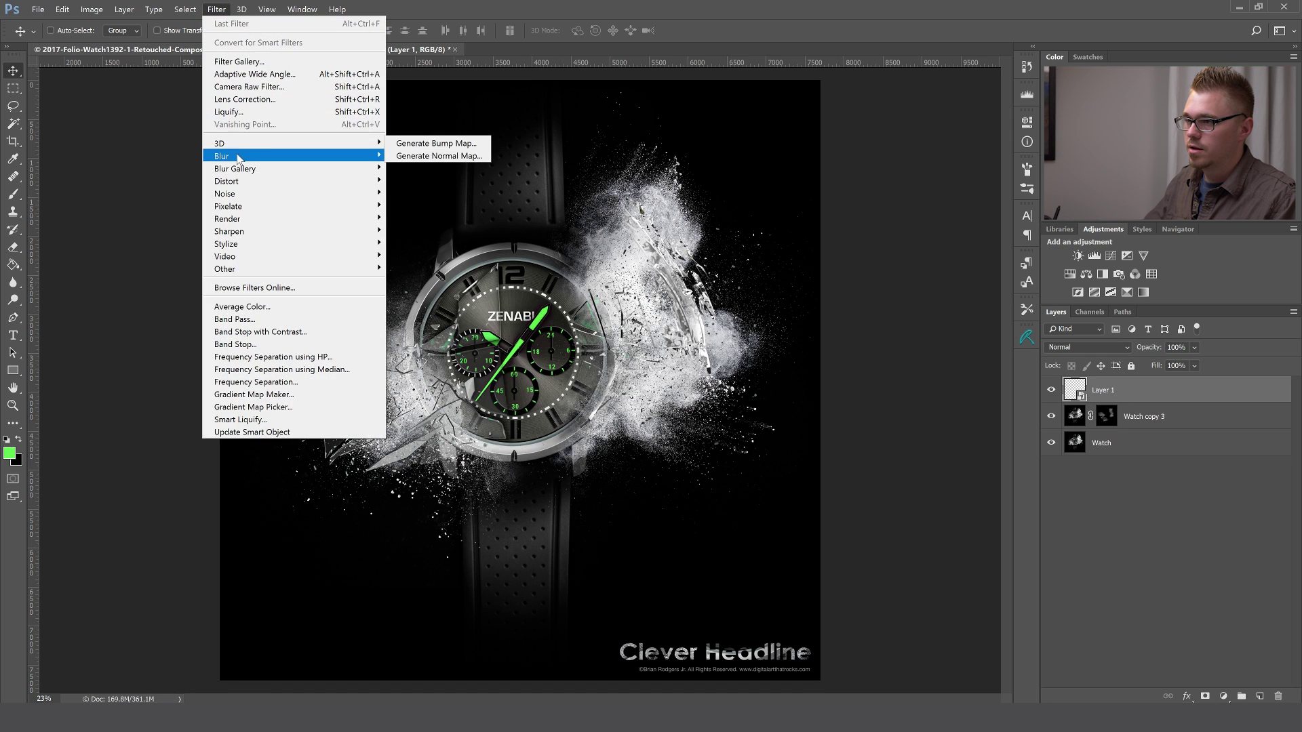
click(420, 205)
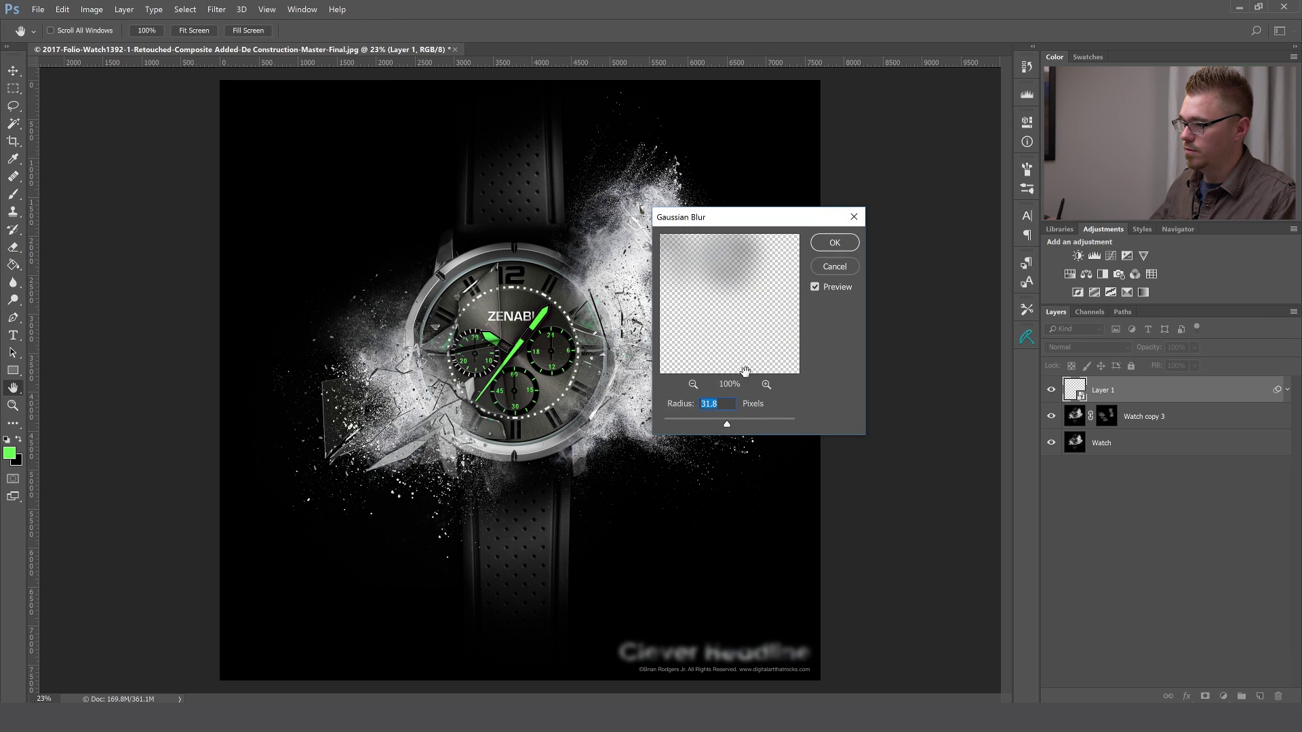
drag(725, 425, 677, 425)
click(834, 243)
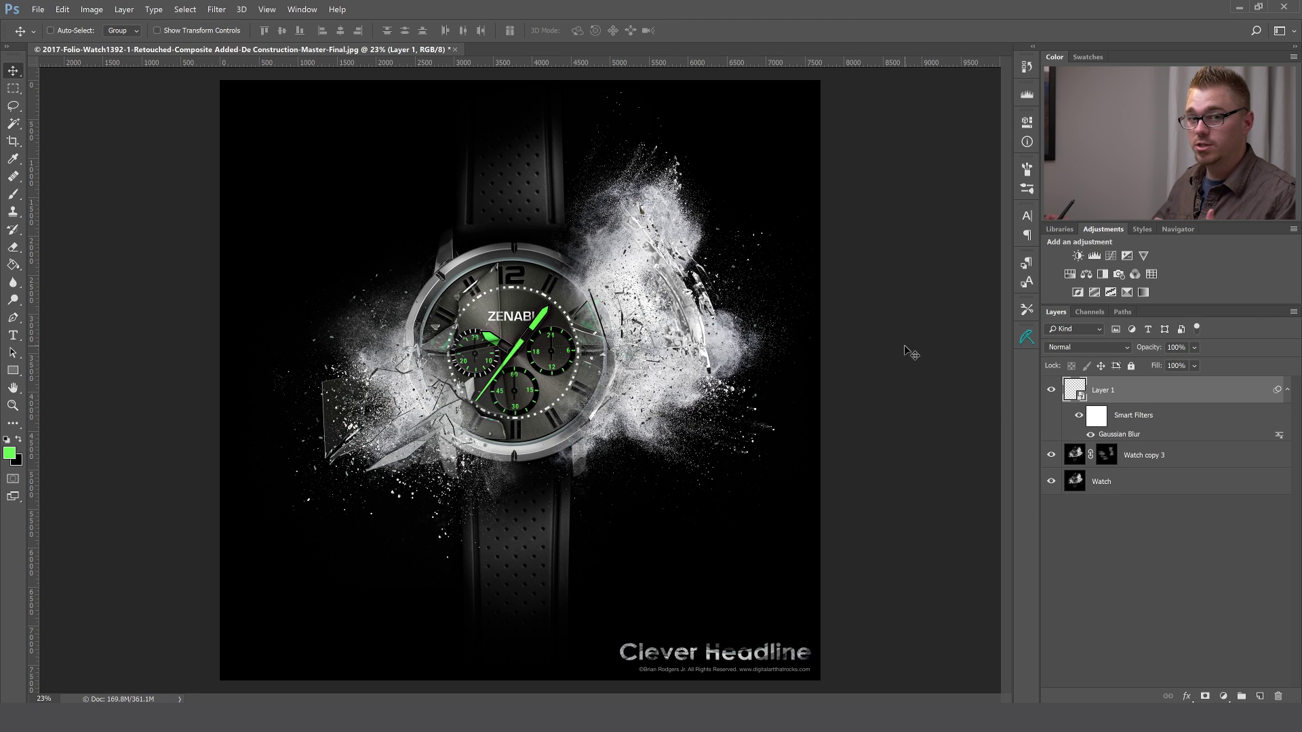
double_click(1118, 434)
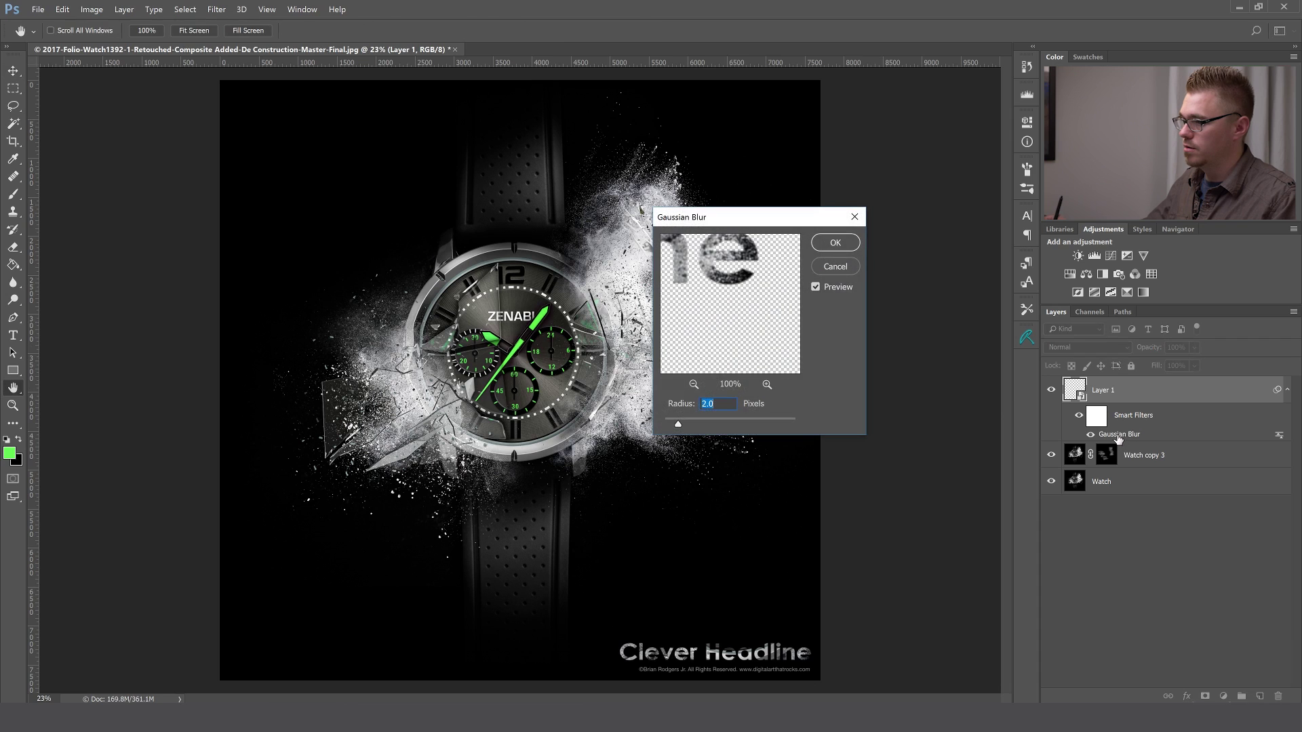
click(835, 242)
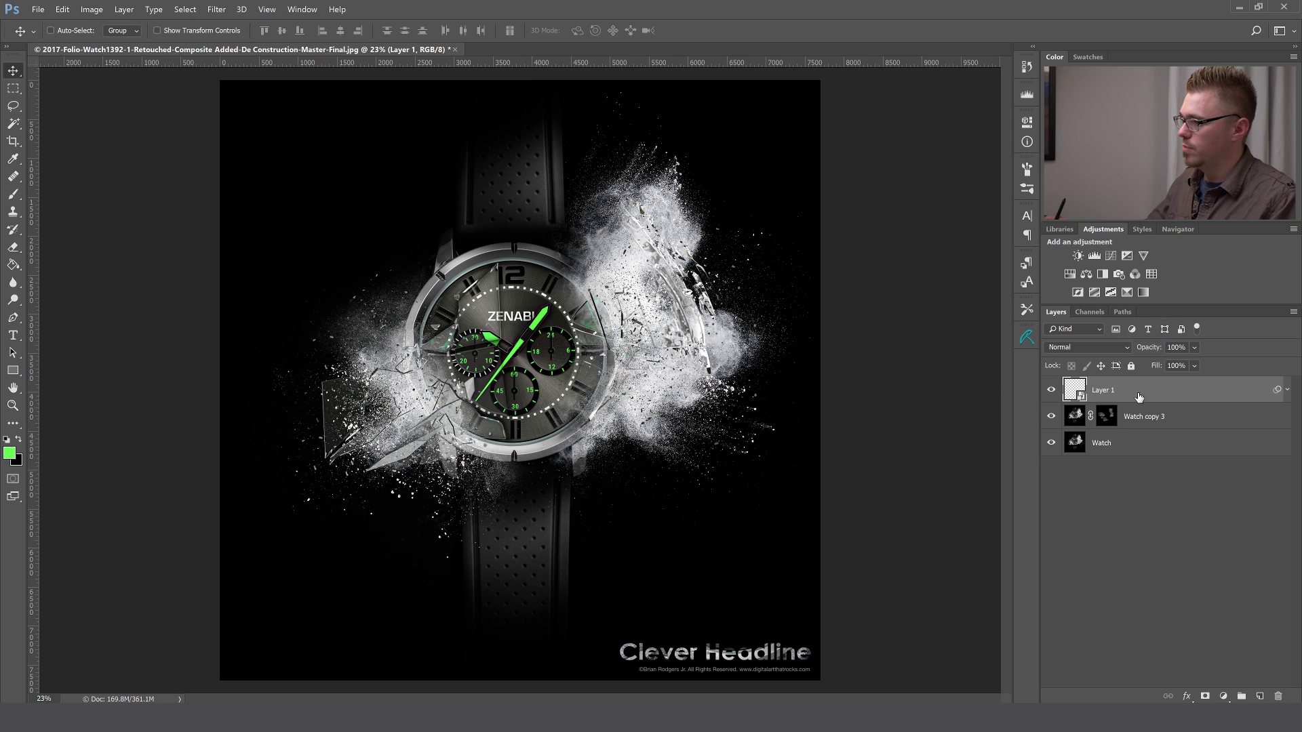
- Add Bevel & Emboss and a green #00f250 Color Overlay to Layer 1's headline
key(h)
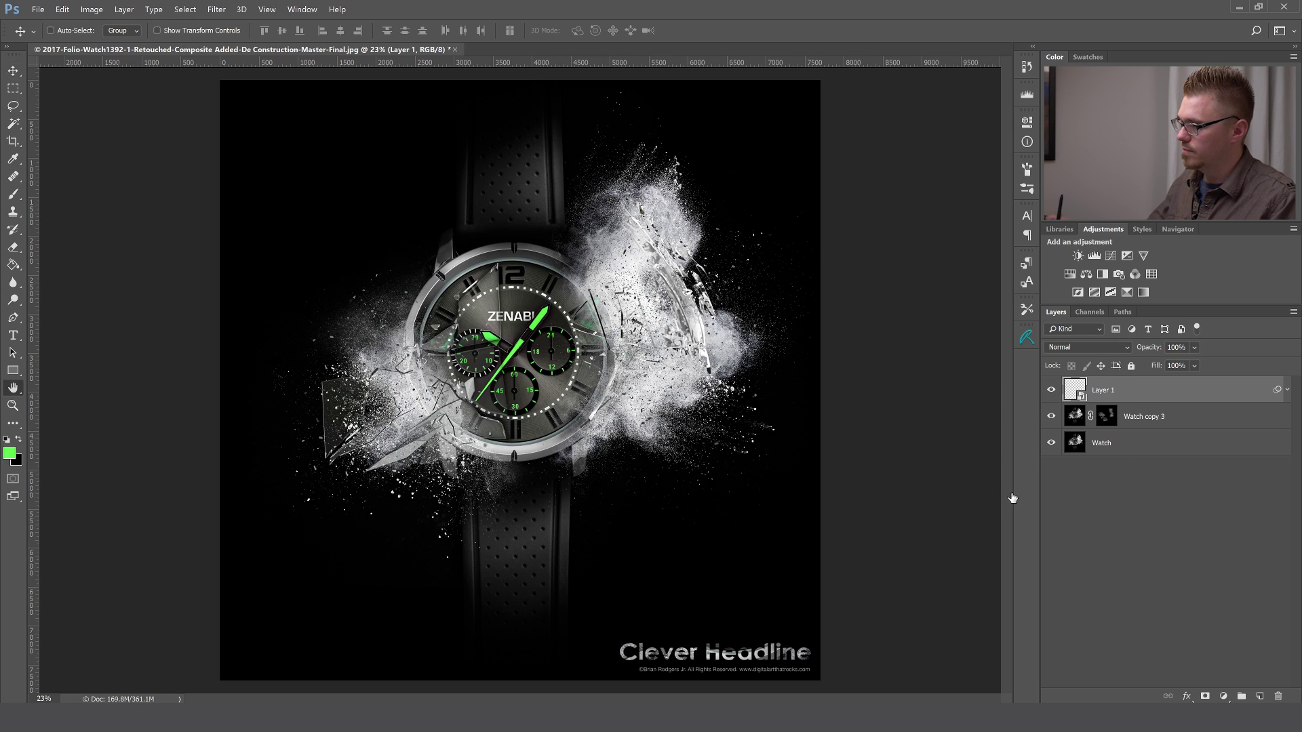
double_click(1177, 394)
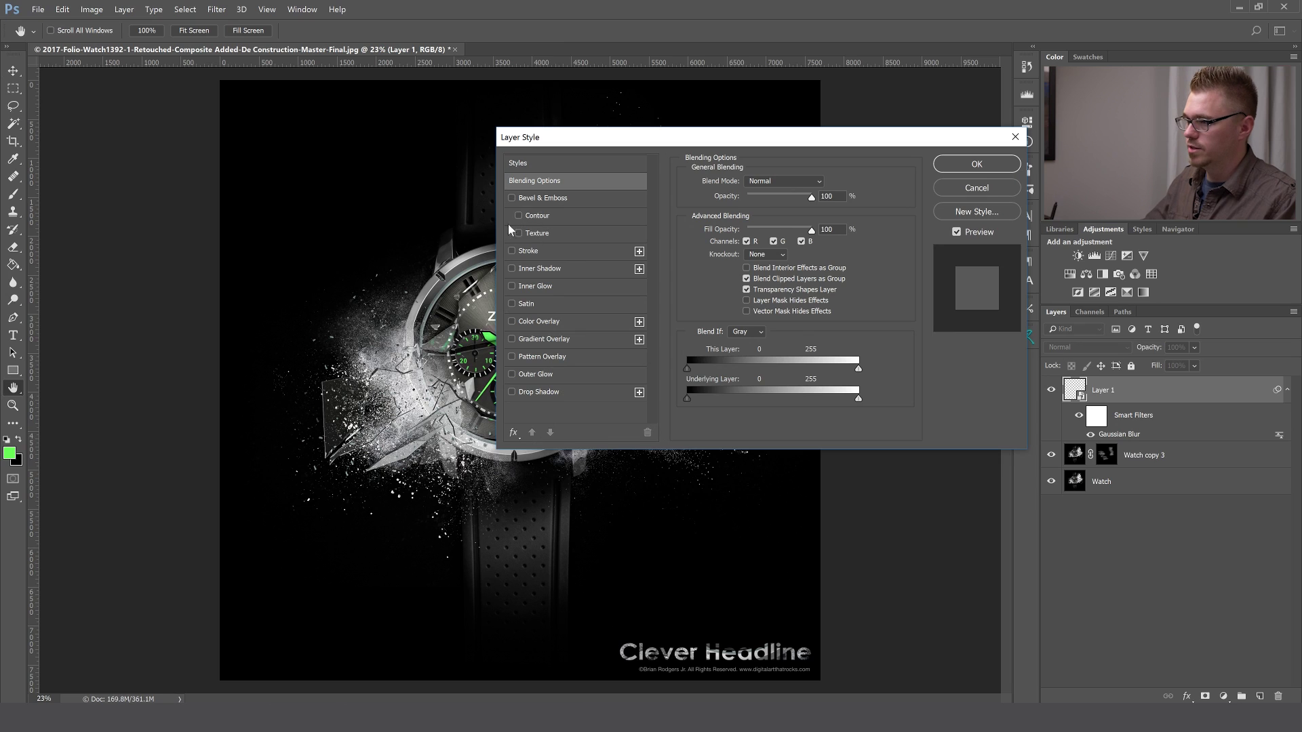
click(511, 198)
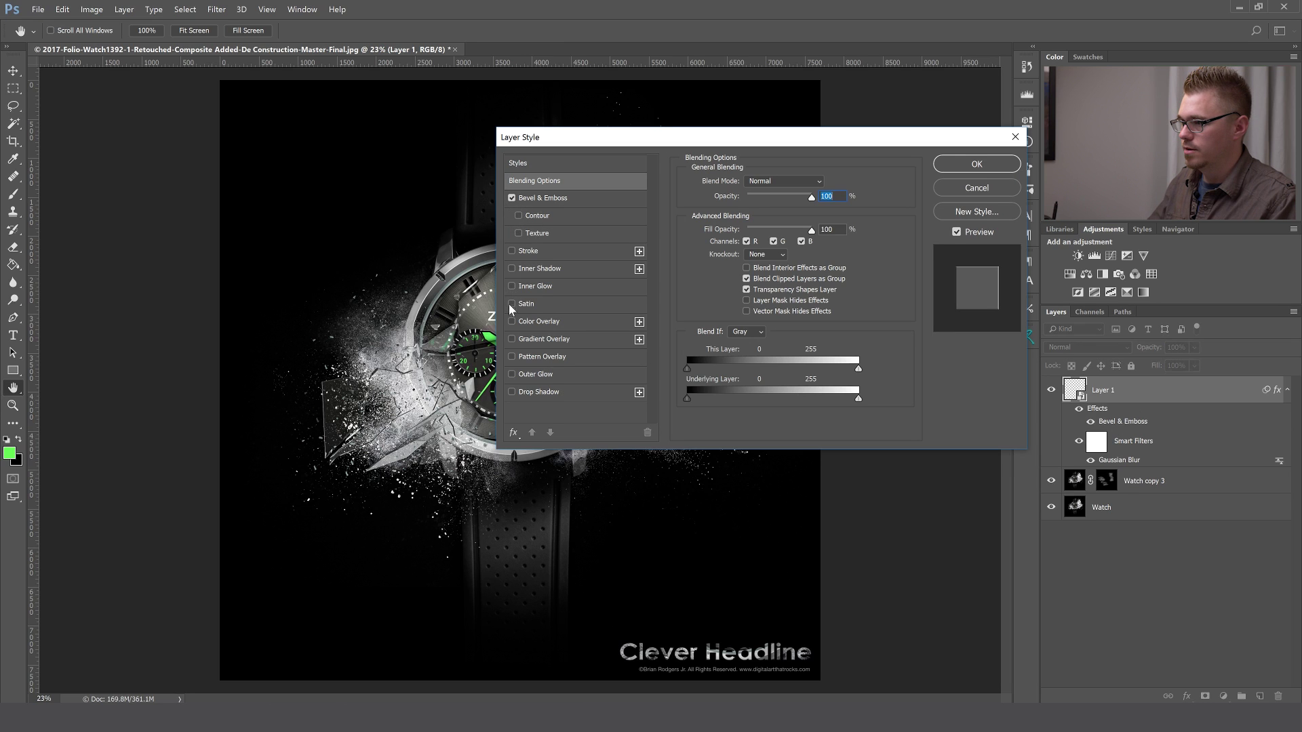
click(511, 321)
click(571, 321)
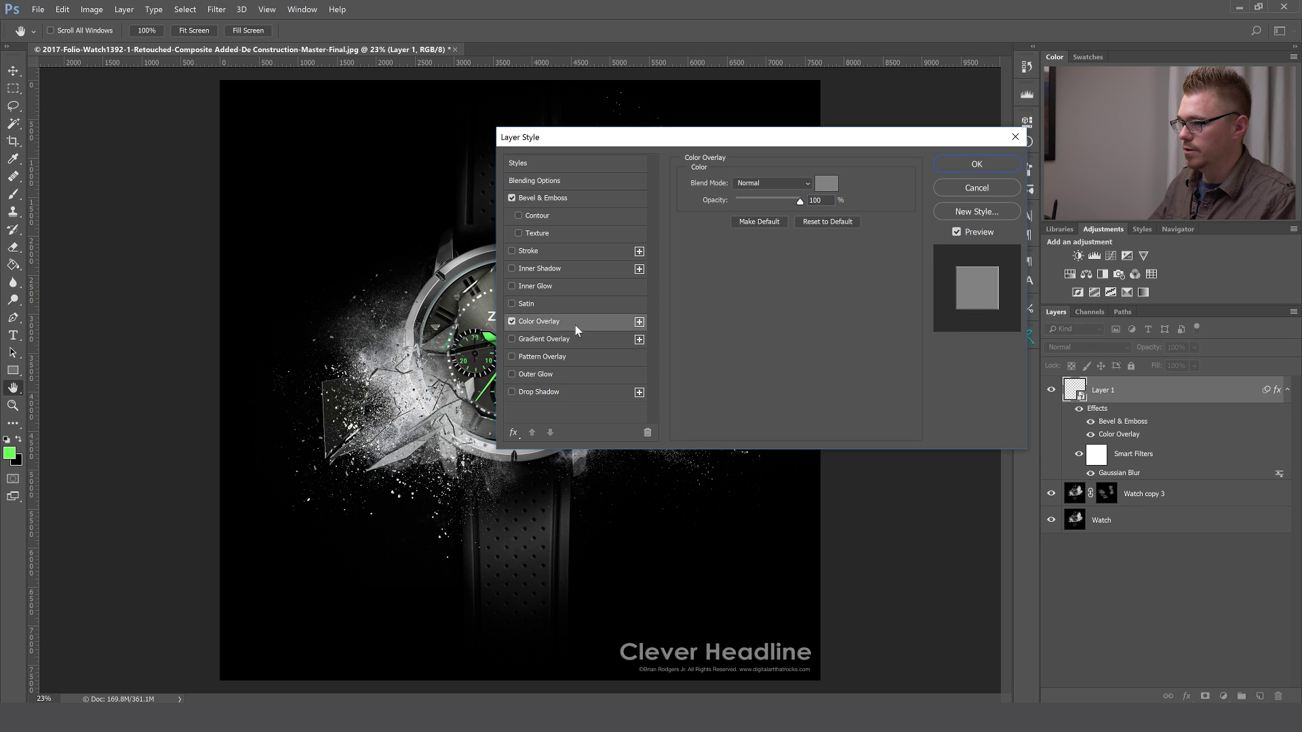
click(825, 184)
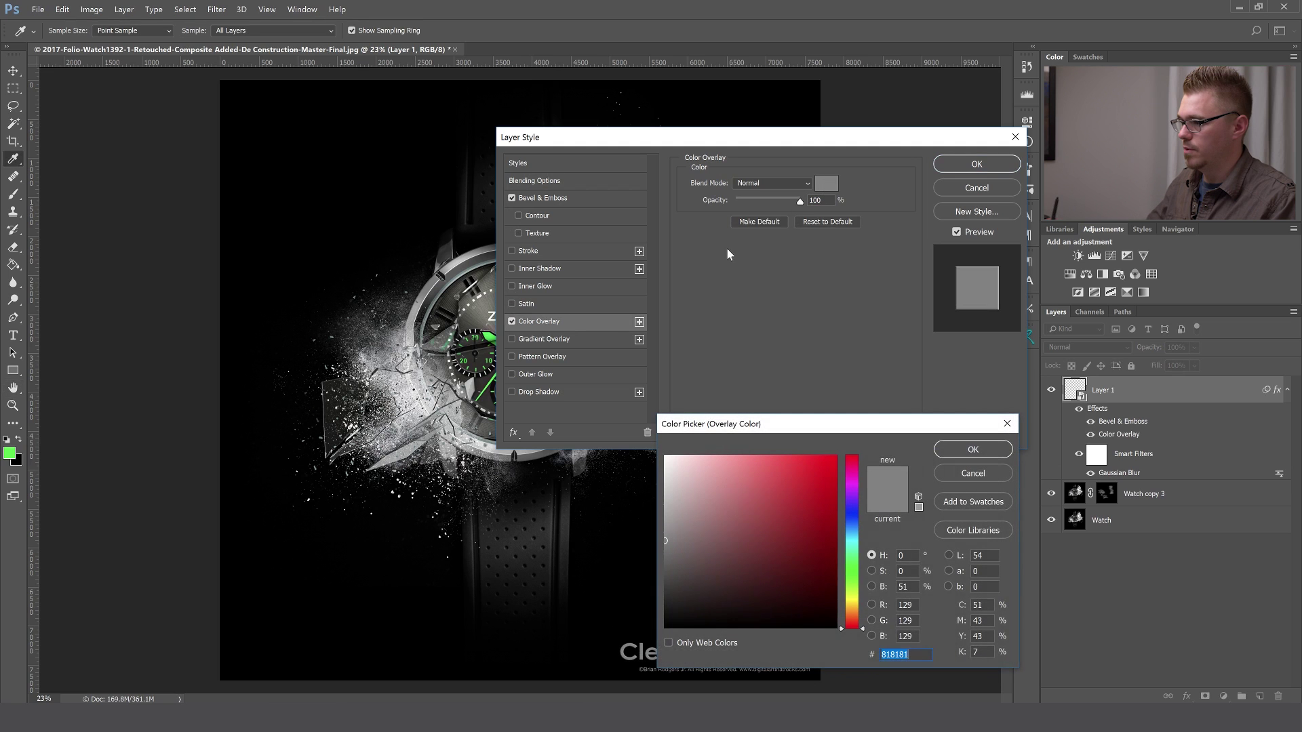
click(761, 493)
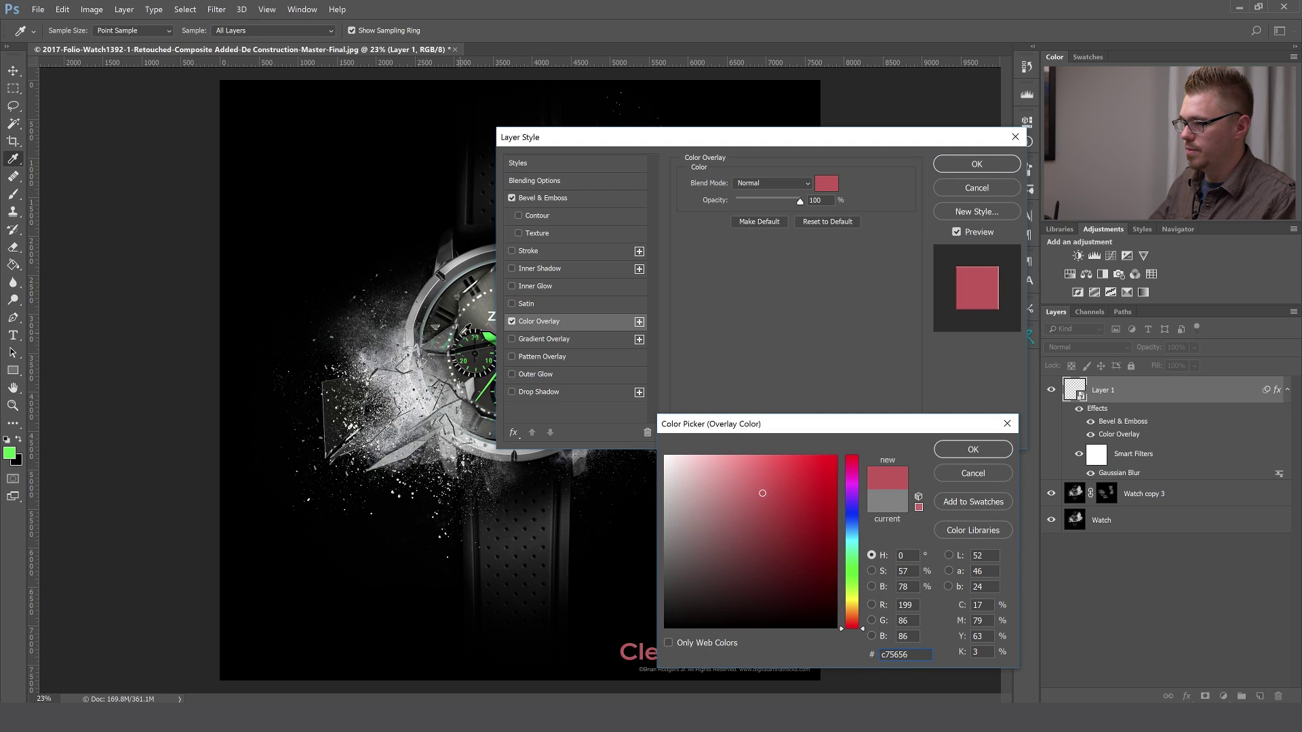
double_click(881, 654)
text(00f250)
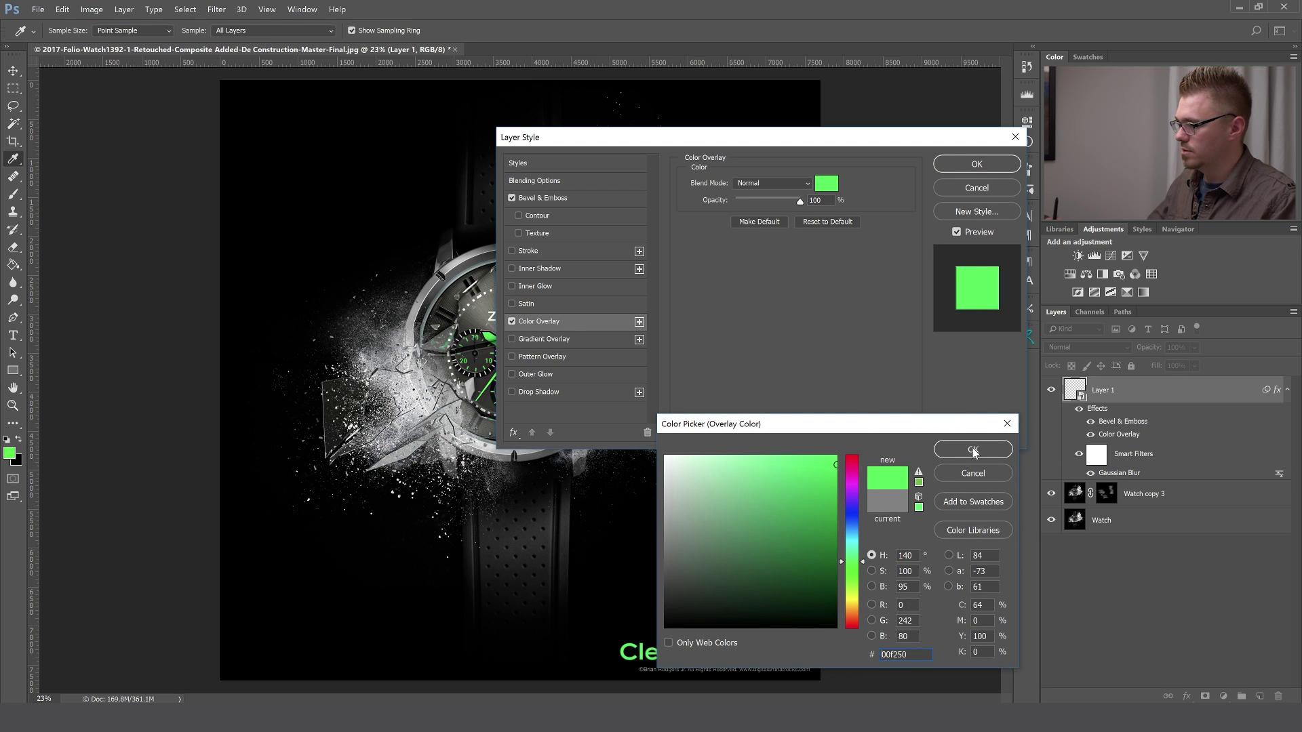
click(973, 451)
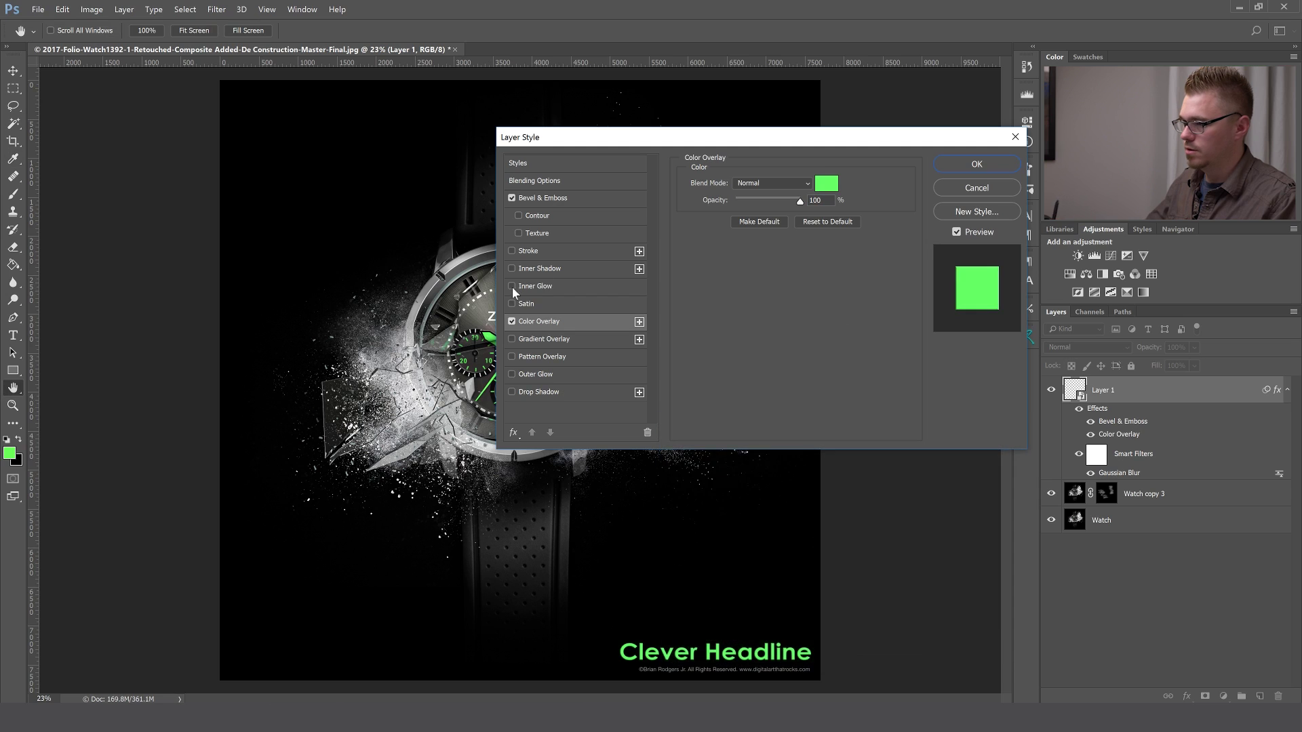
- Add a white Outer Glow with size reduced from 8 to 5 px
click(512, 373)
click(556, 372)
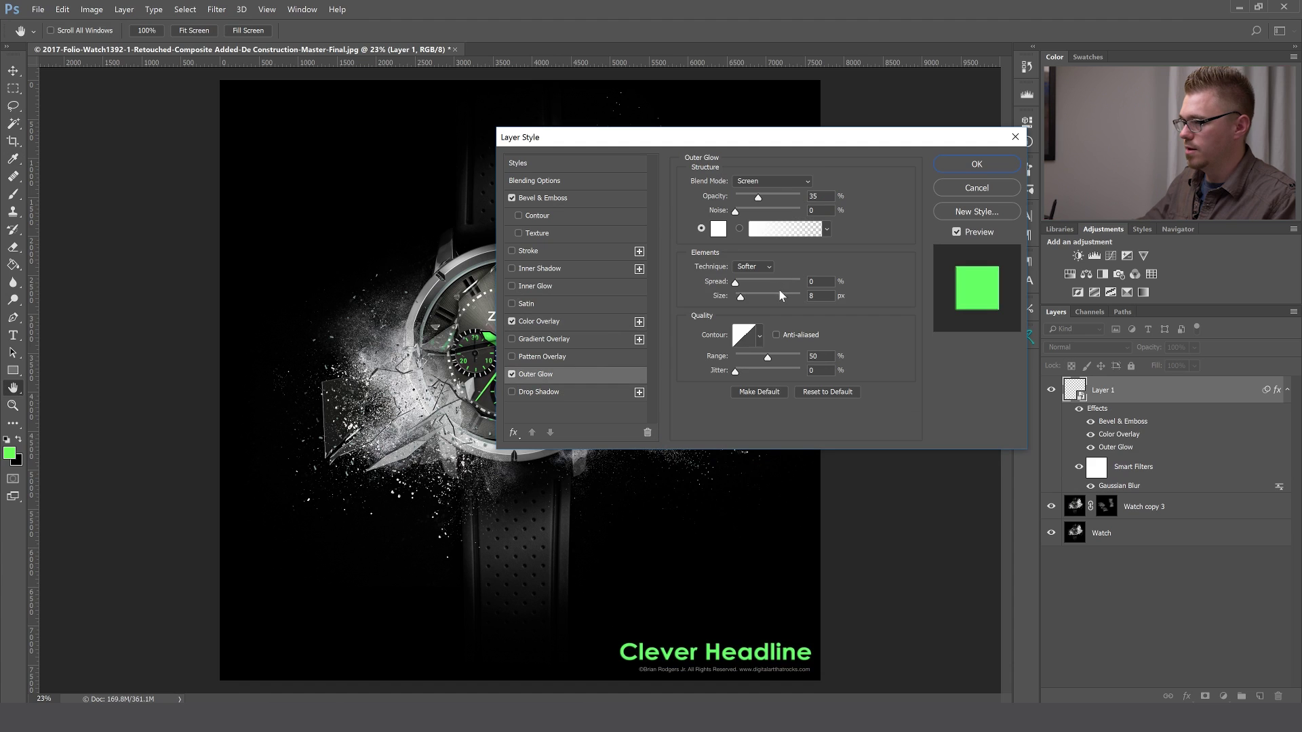
click(719, 229)
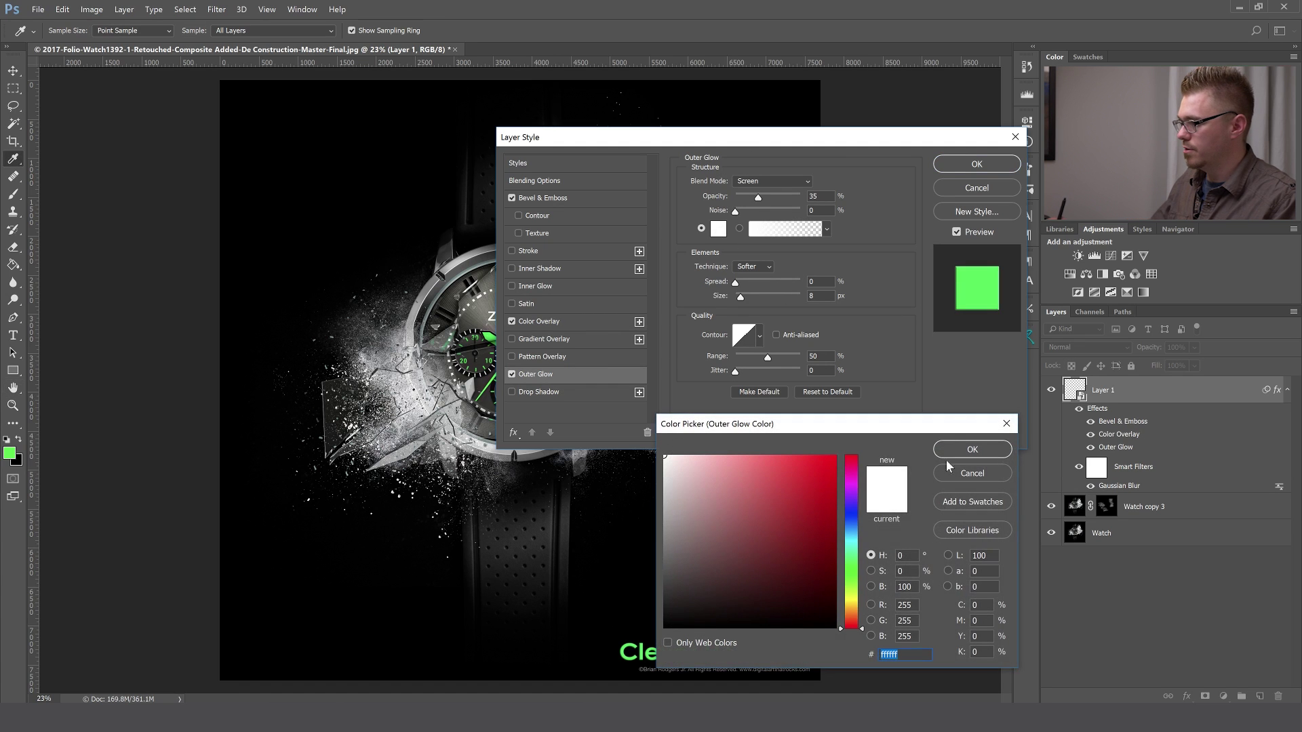
click(974, 449)
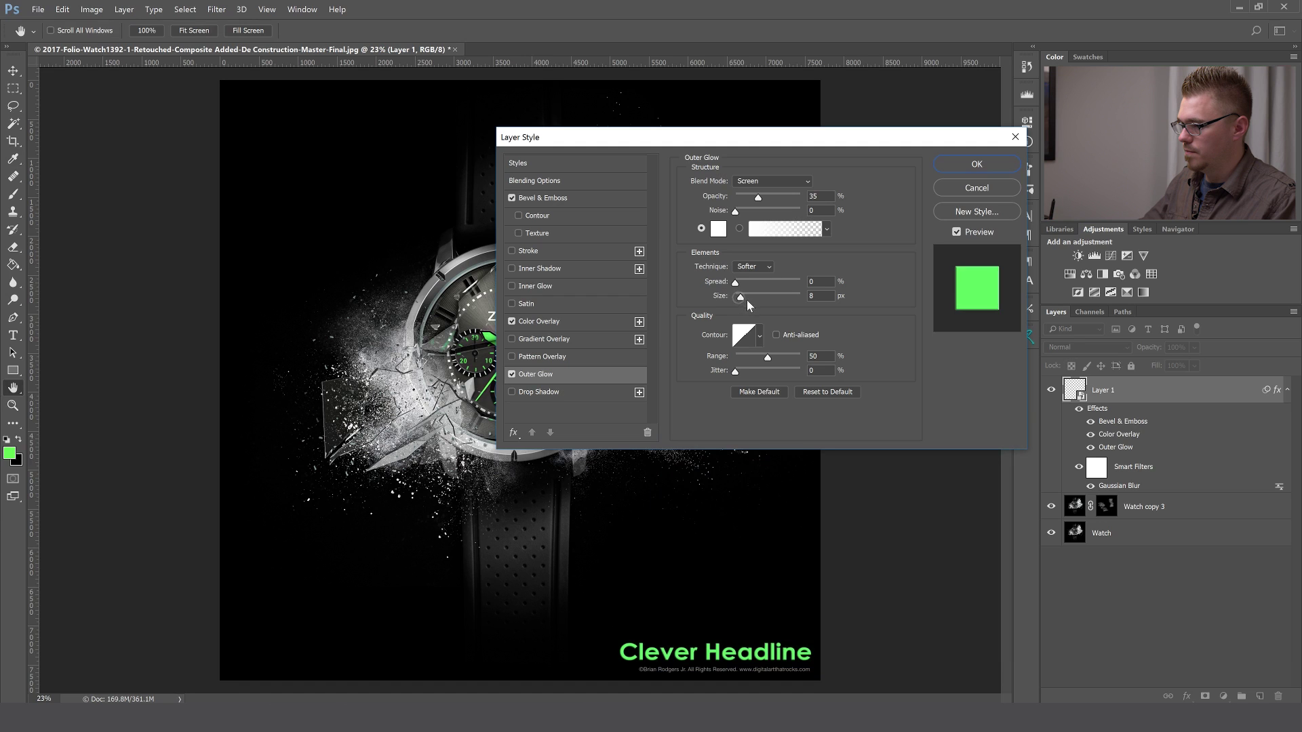
click(736, 283)
drag(740, 298, 738, 297)
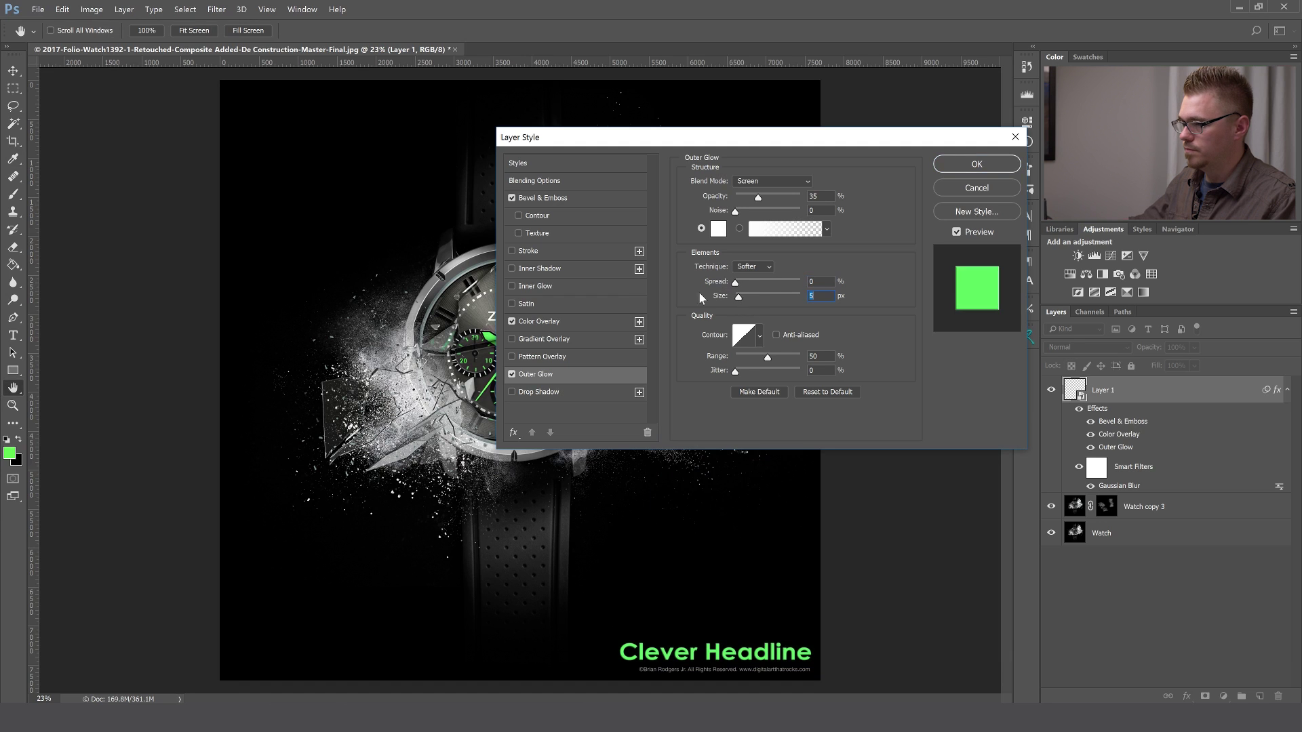
- Add an Inner Shadow and apply the layer style
click(512, 269)
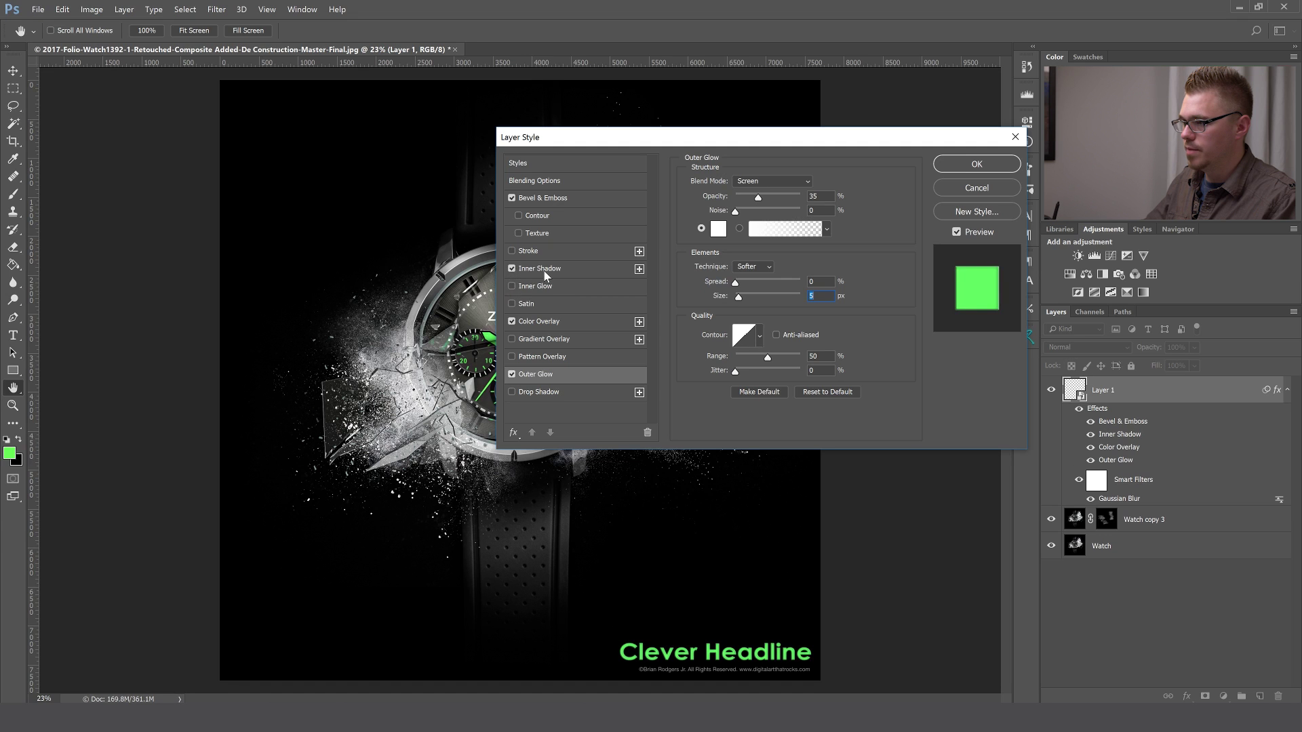
click(544, 271)
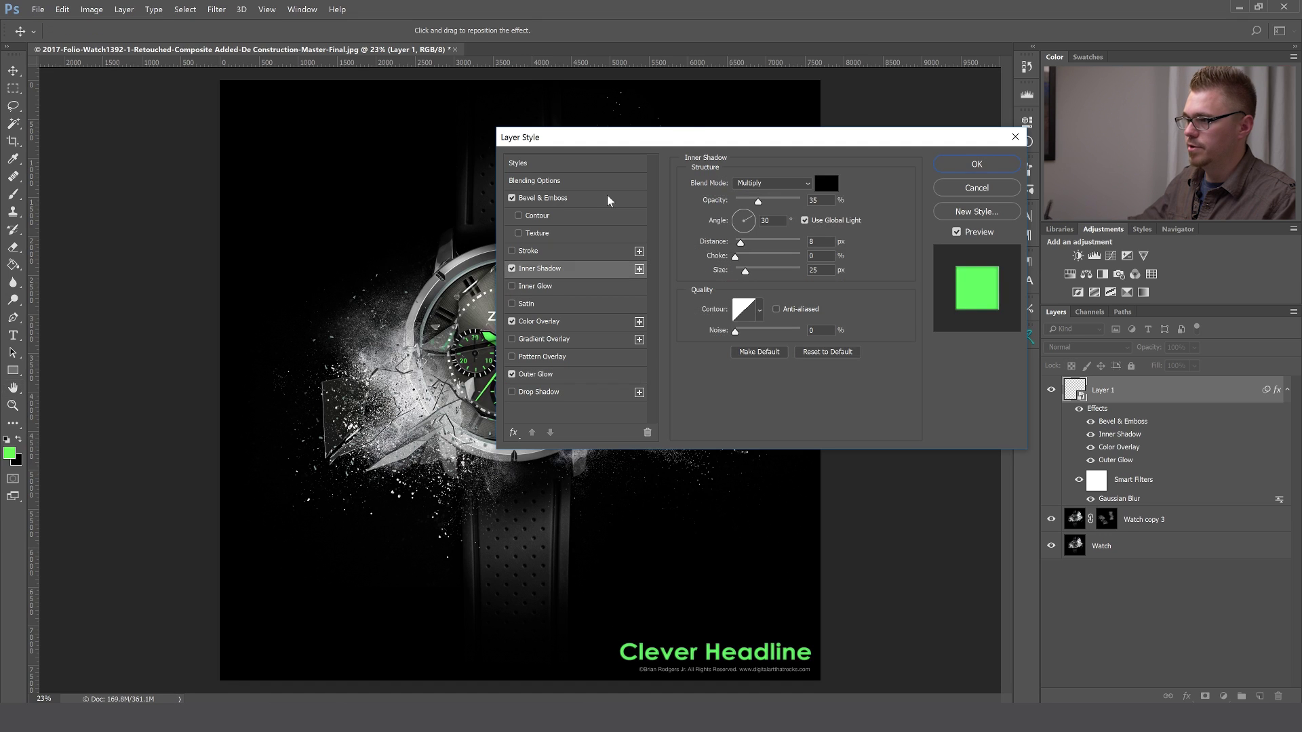
click(977, 164)
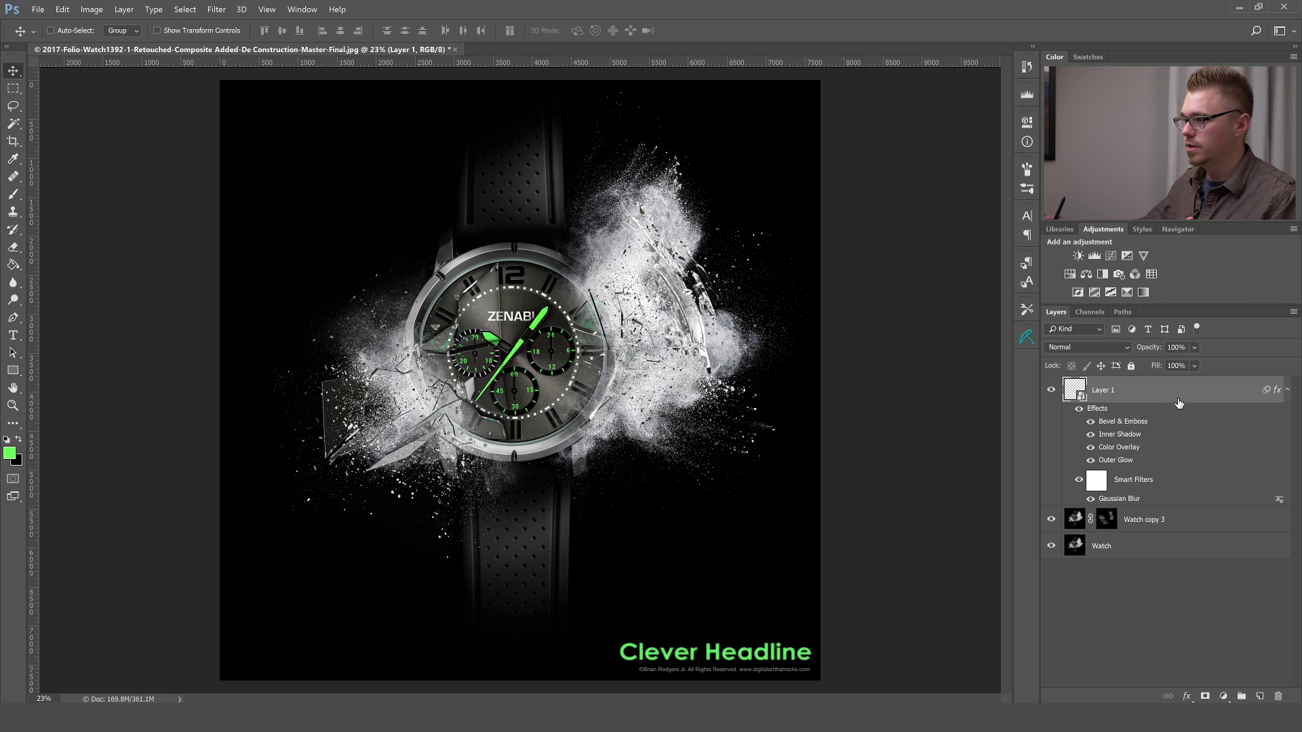
- Use Layer Style > Create Layers to split Layer 1's effects, then select its Color Fill layer
click(123, 9)
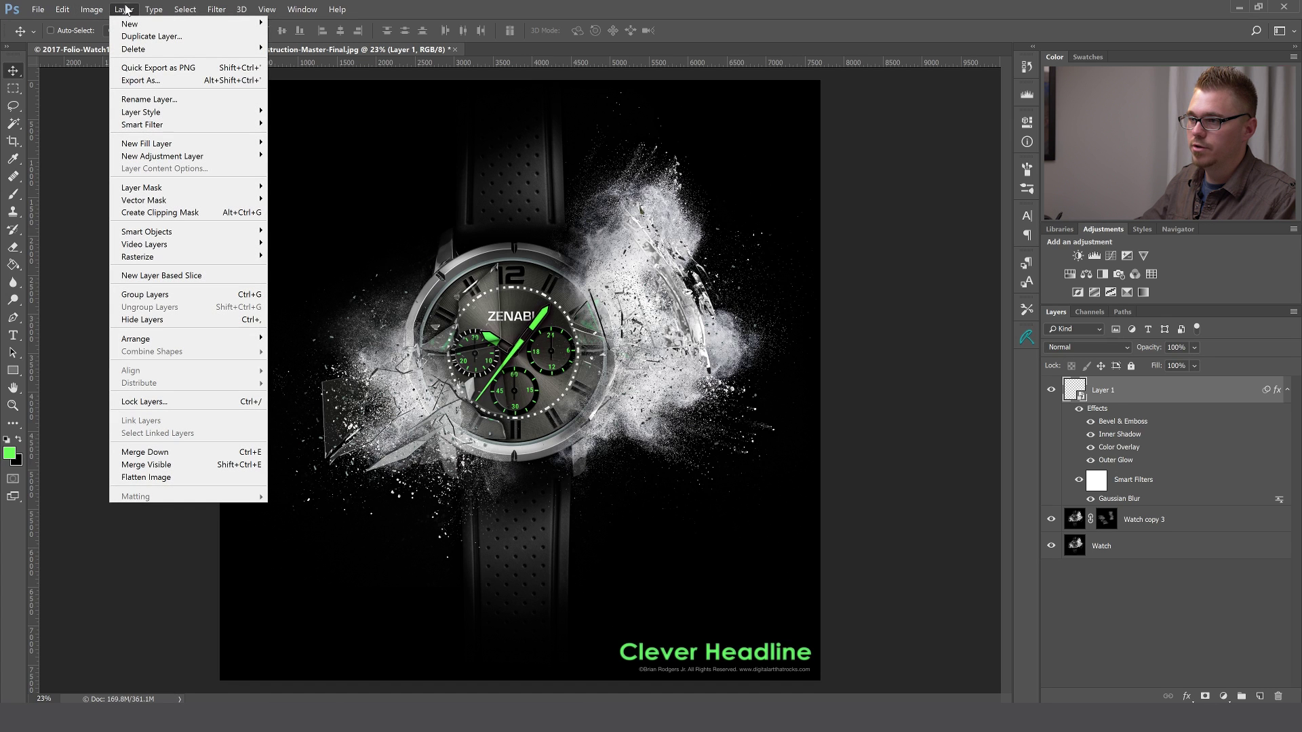
mouse_move(153, 112)
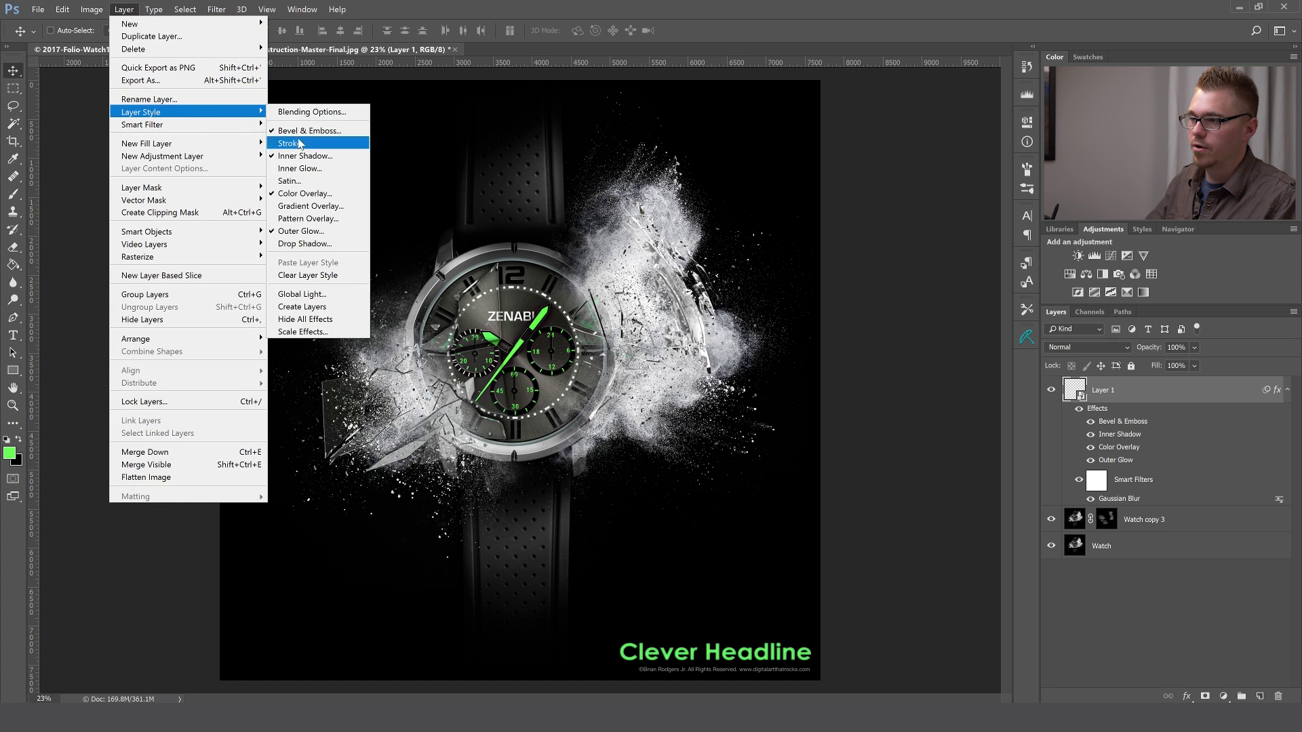
click(299, 307)
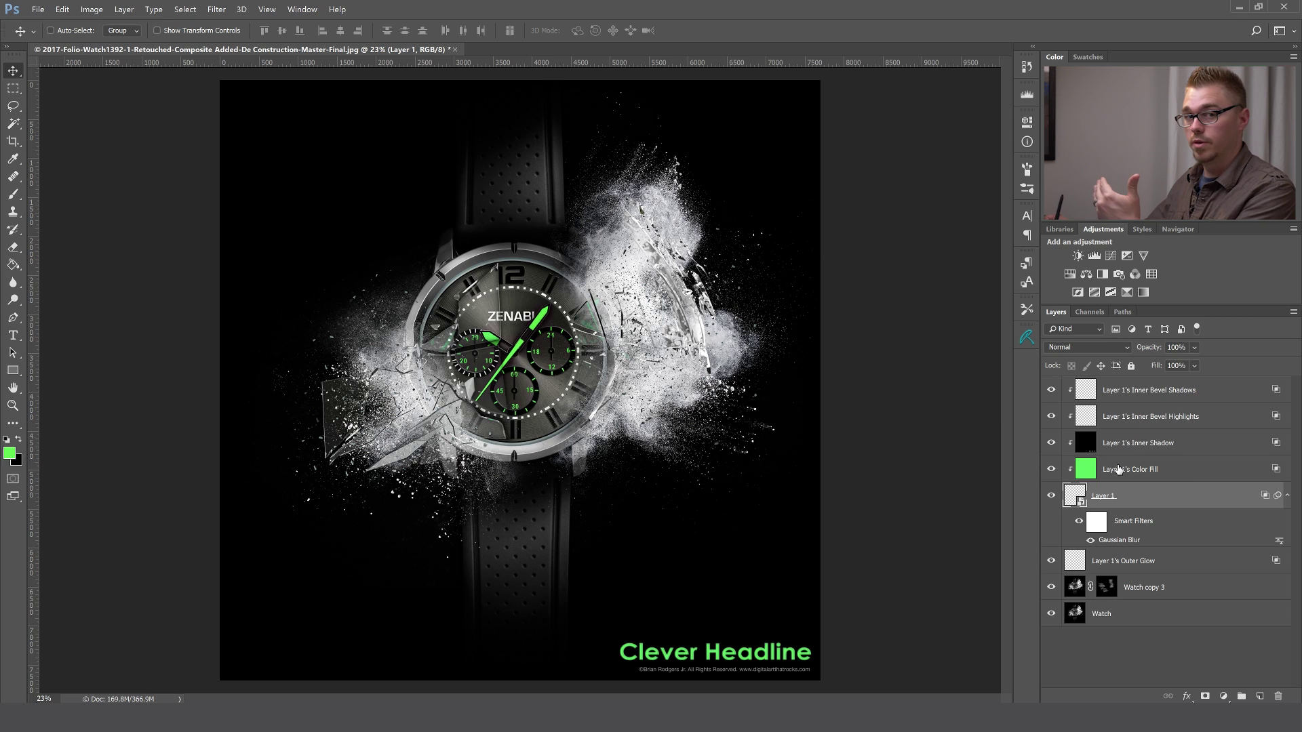
click(1177, 477)
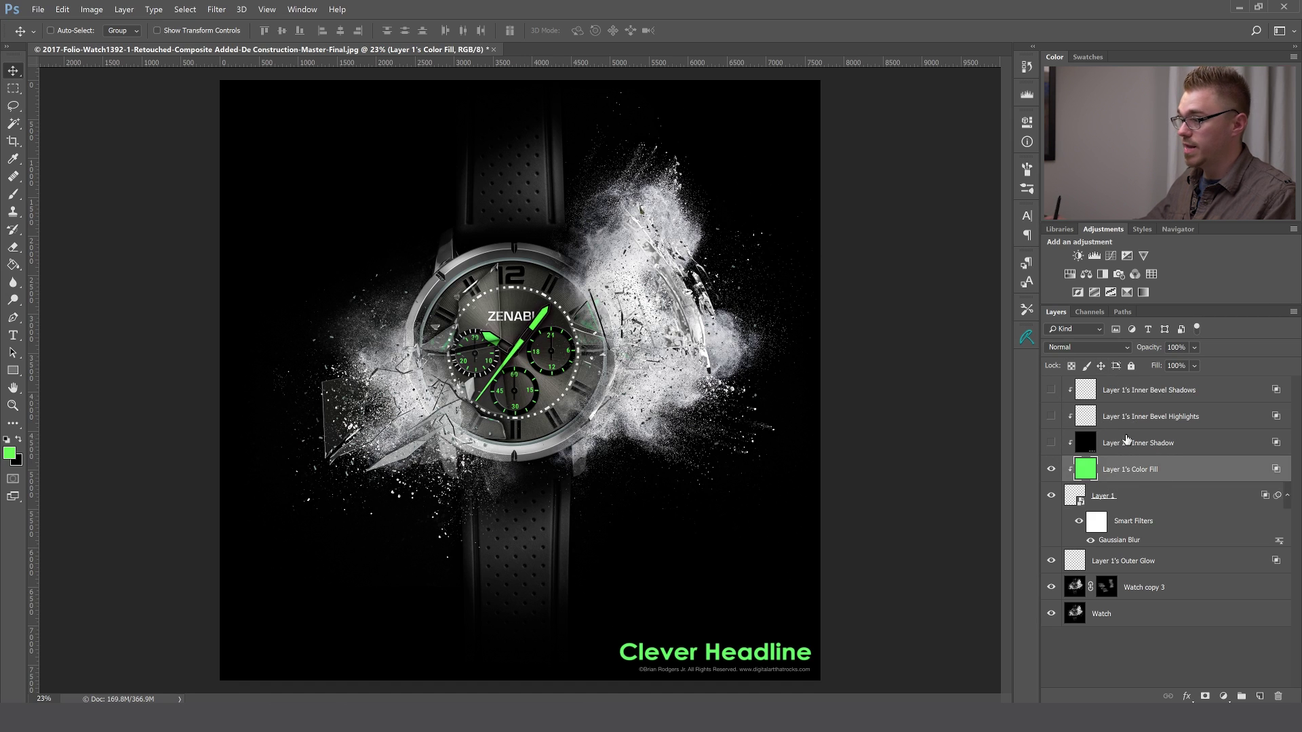
- Re-show the bevel and shadow layers, mask the Color Fill layer, and ready a 700 px black brush
click(1052, 417)
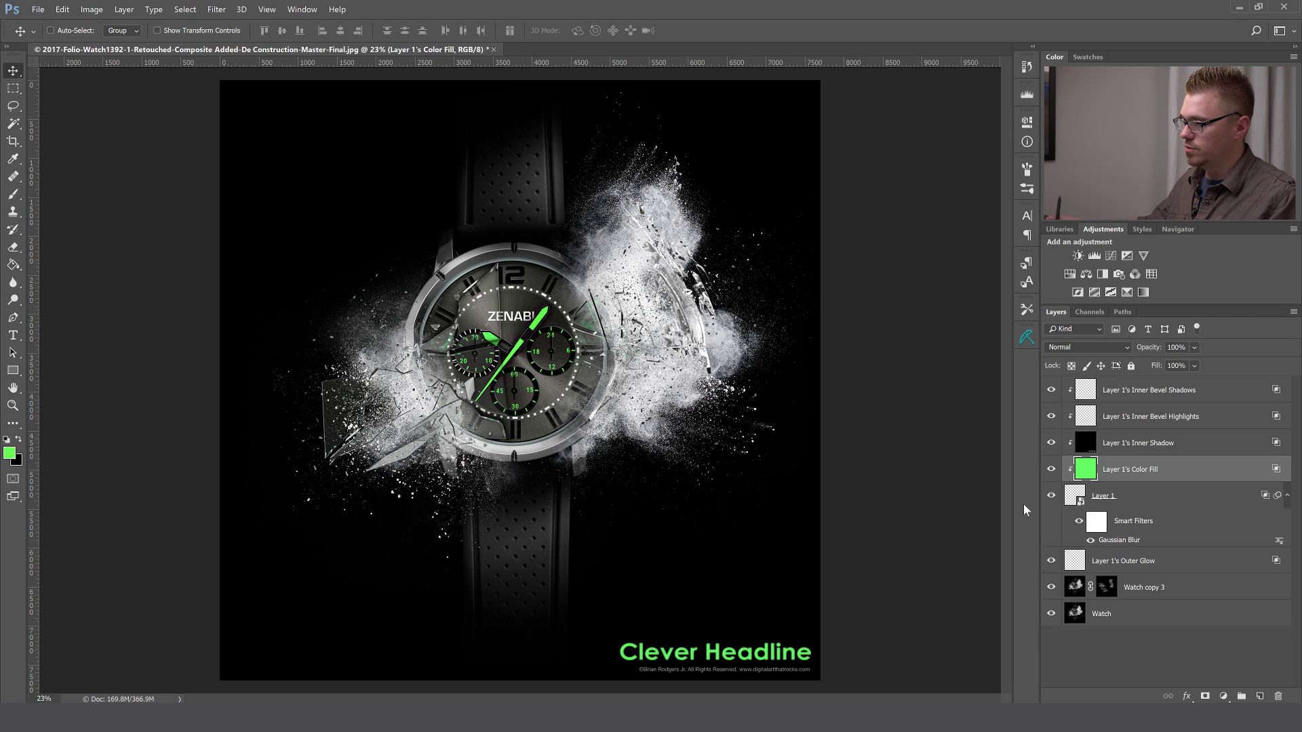
drag(797, 474, 796, 475)
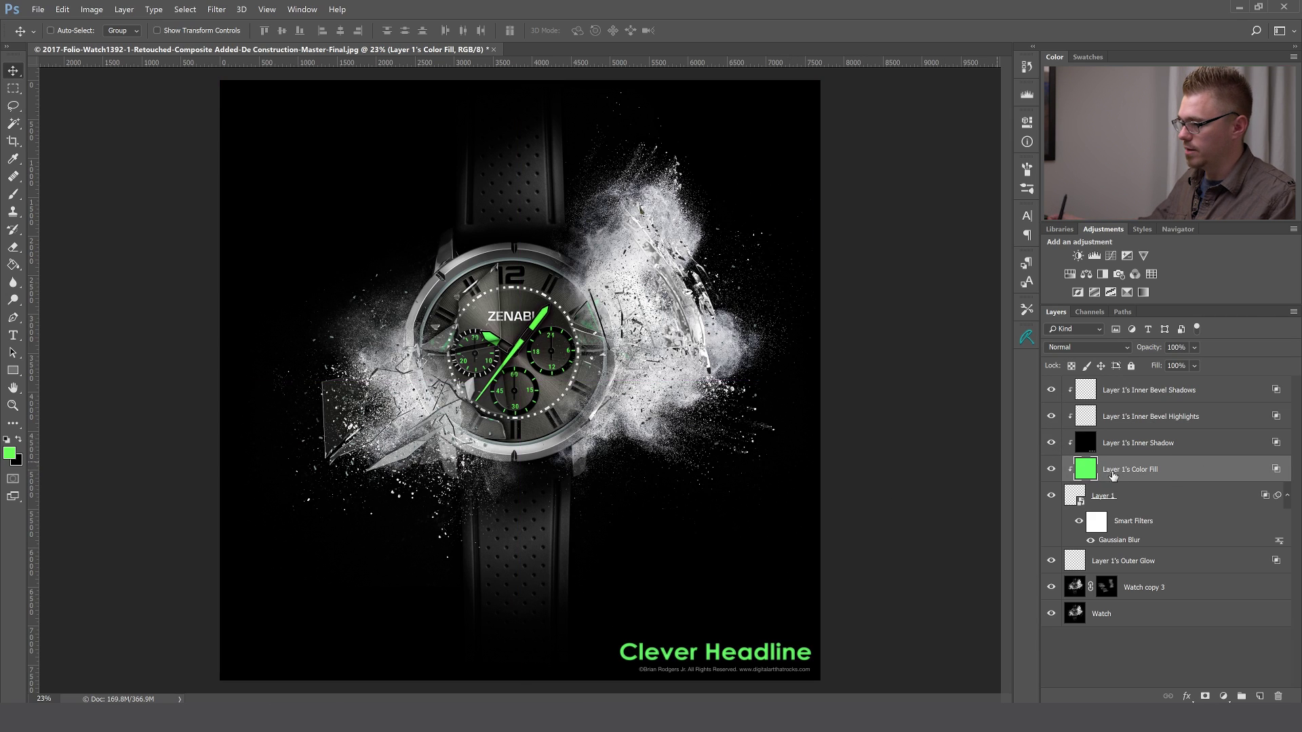
click(1205, 696)
key(b)
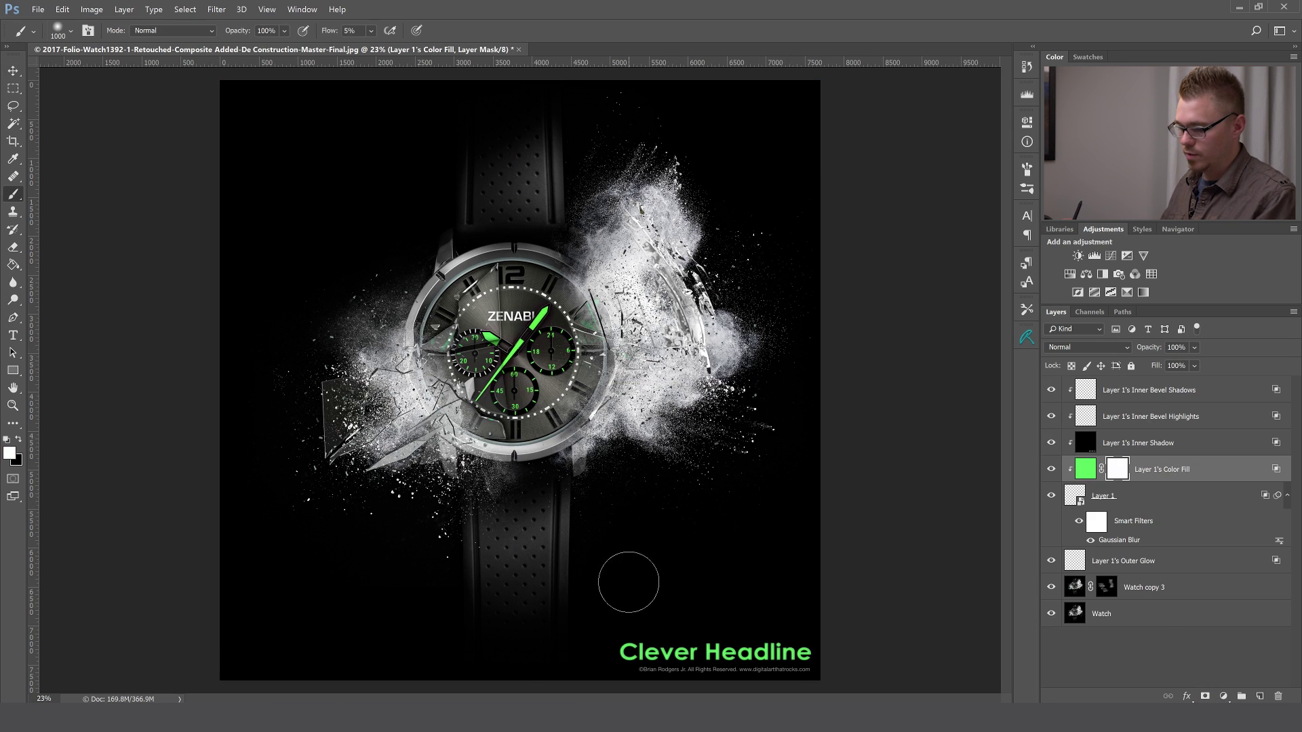
key(bracketleft)
key(bracketleft)
key(bracketleft)
key(x)
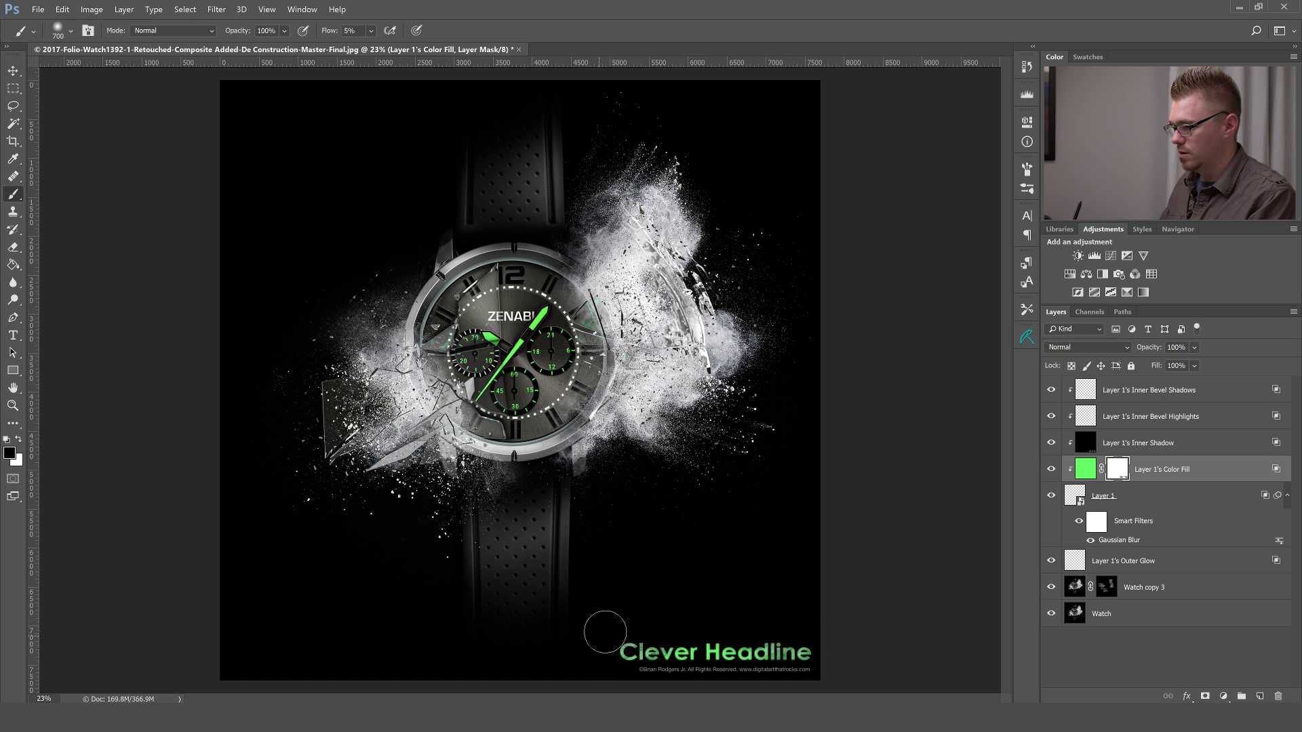
click(1180, 392)
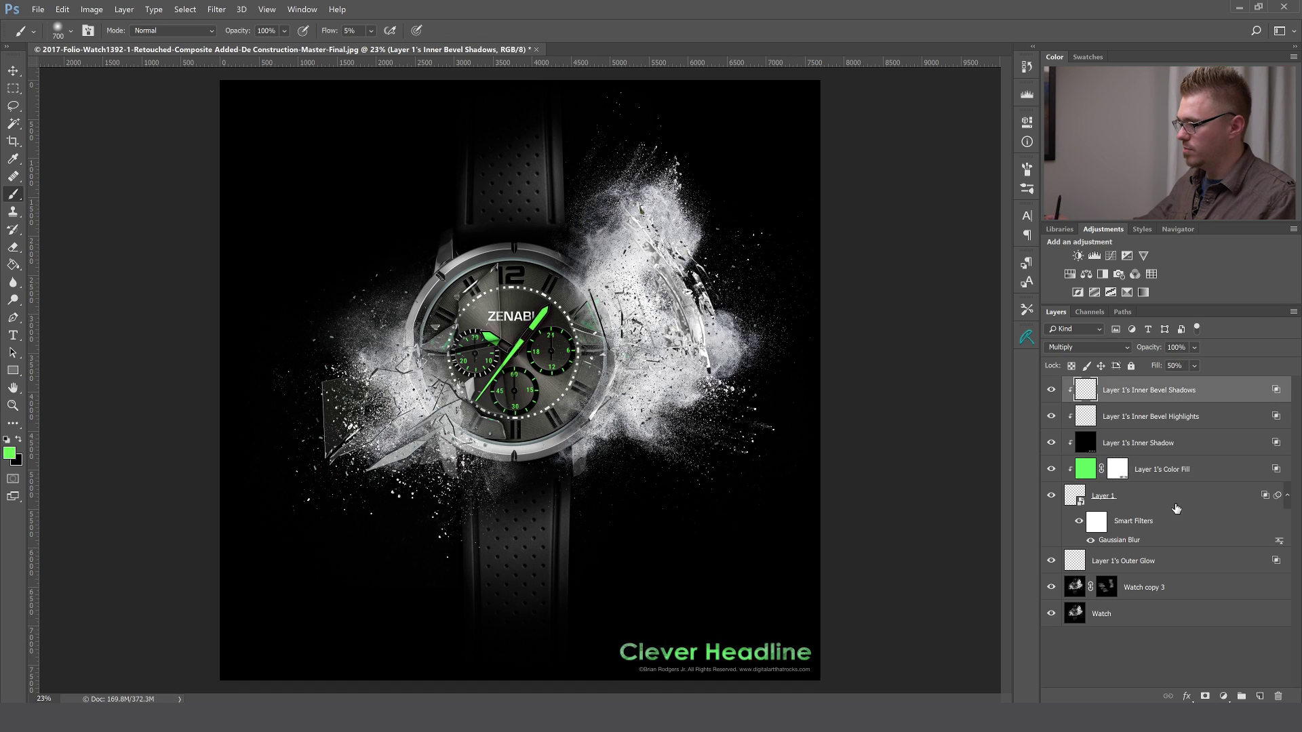
- Group Layer 1 and its effect layers into Group 1, then toggle and expand it to check
shift+click(1197, 502)
key(ctrl+g)
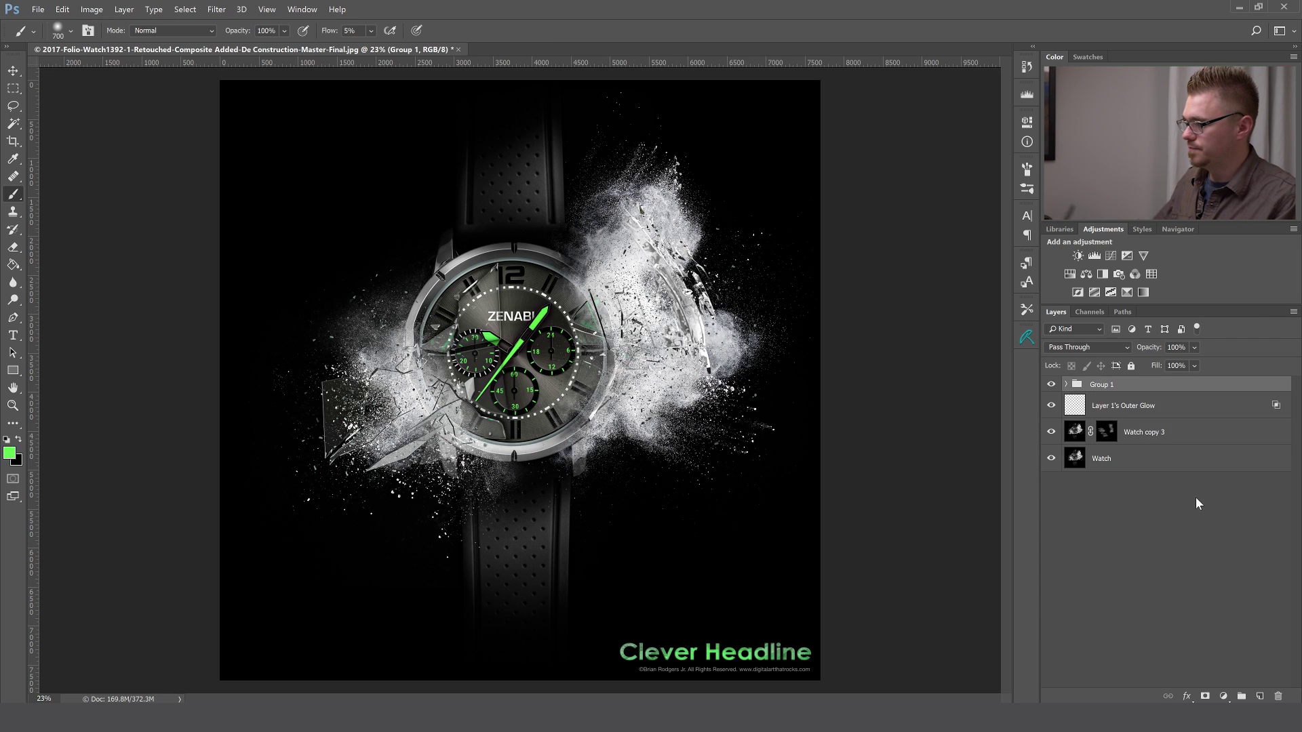
click(1052, 385)
click(1051, 385)
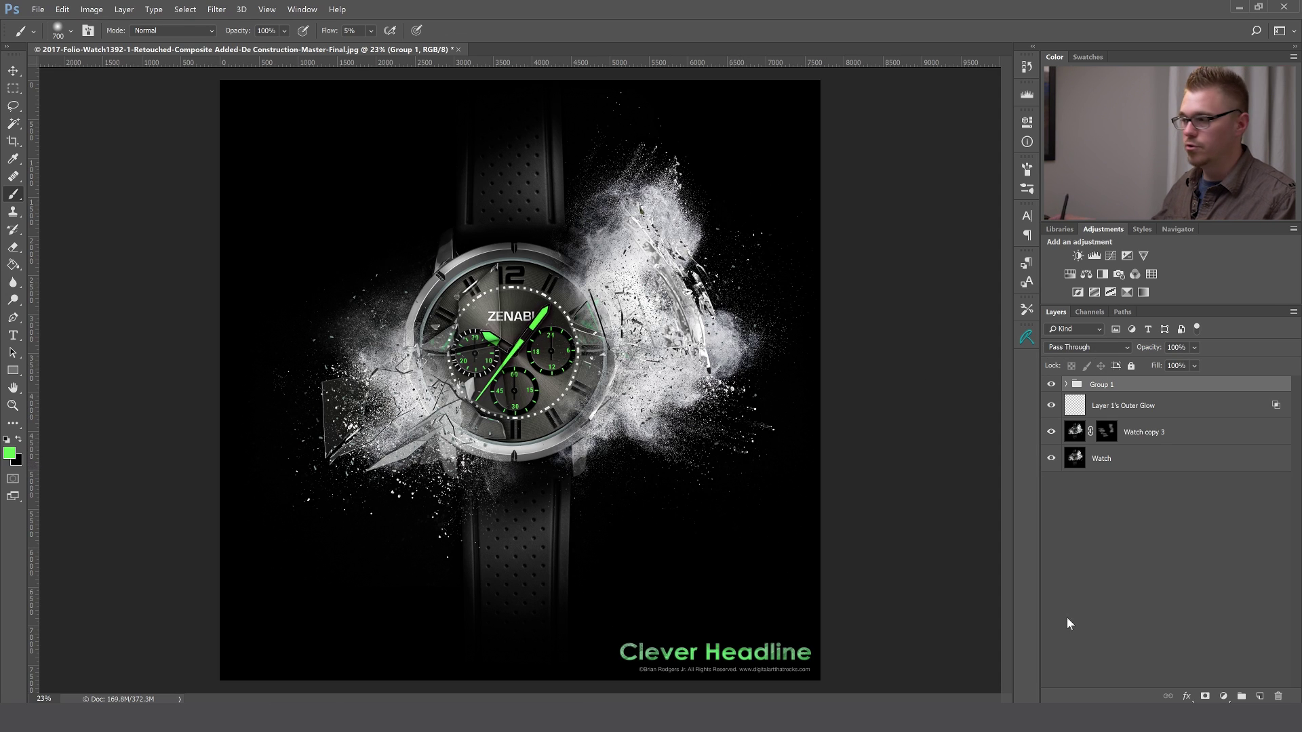
click(1067, 385)
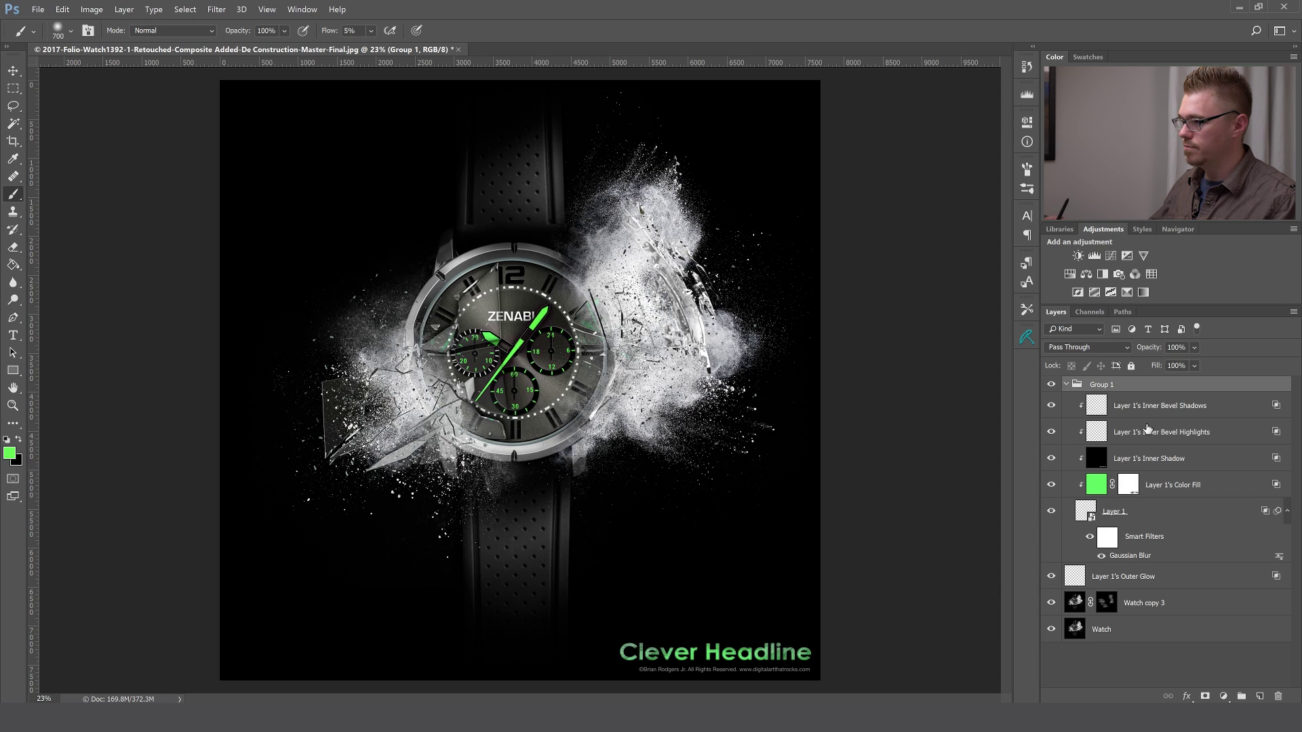
click(1066, 385)
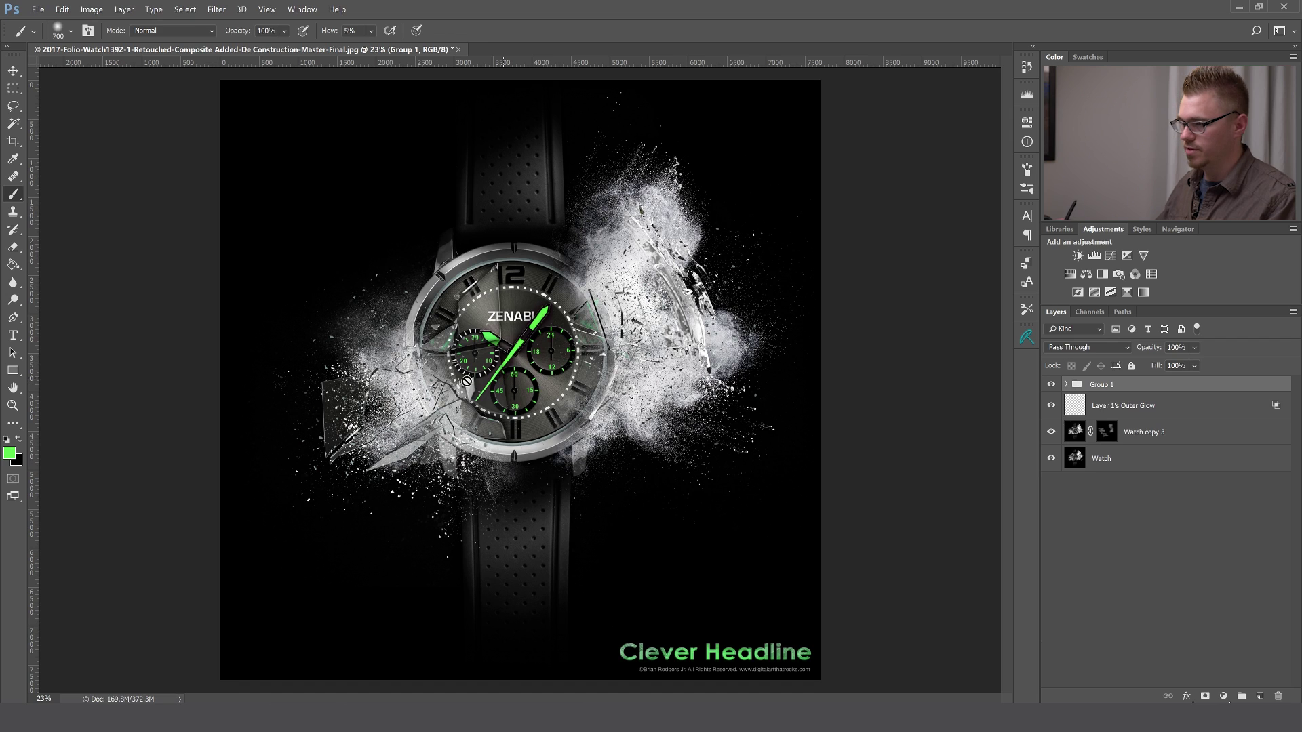
key(t)
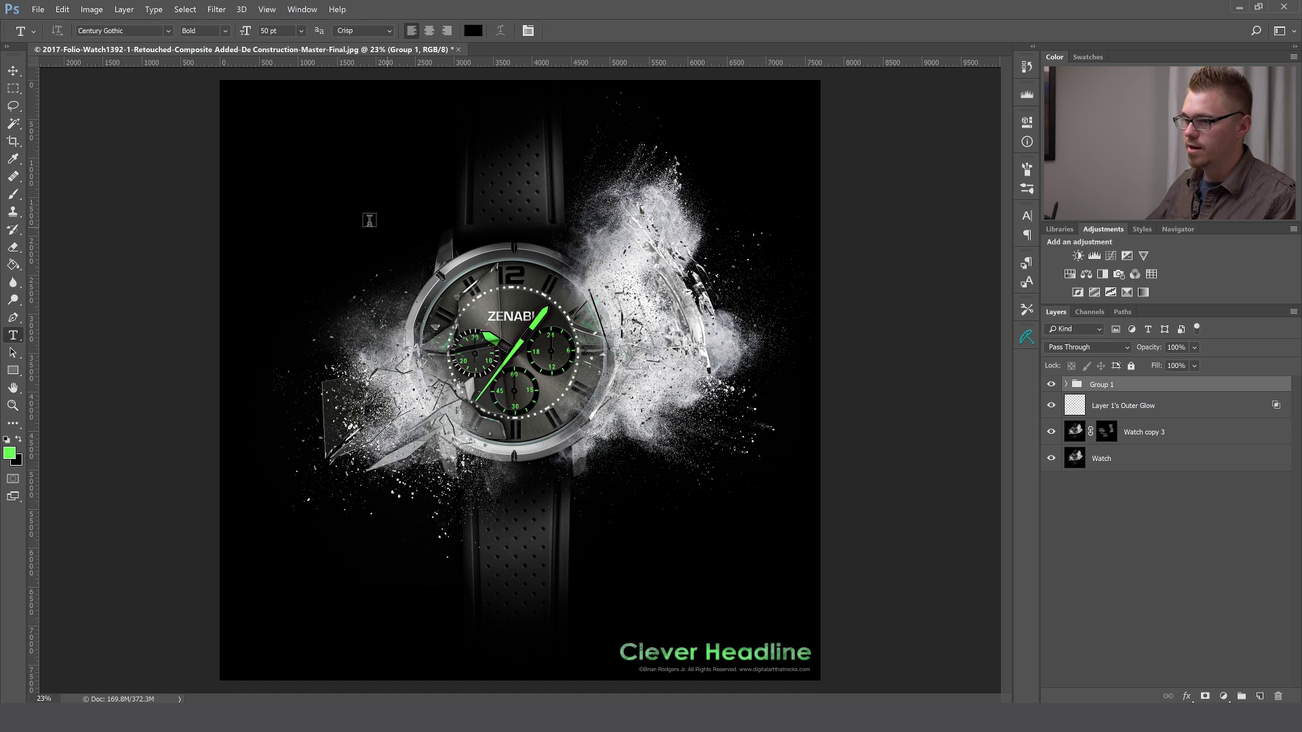
- Create a 'Test Text' text layer and scale it up across the top of the canvas
click(303, 177)
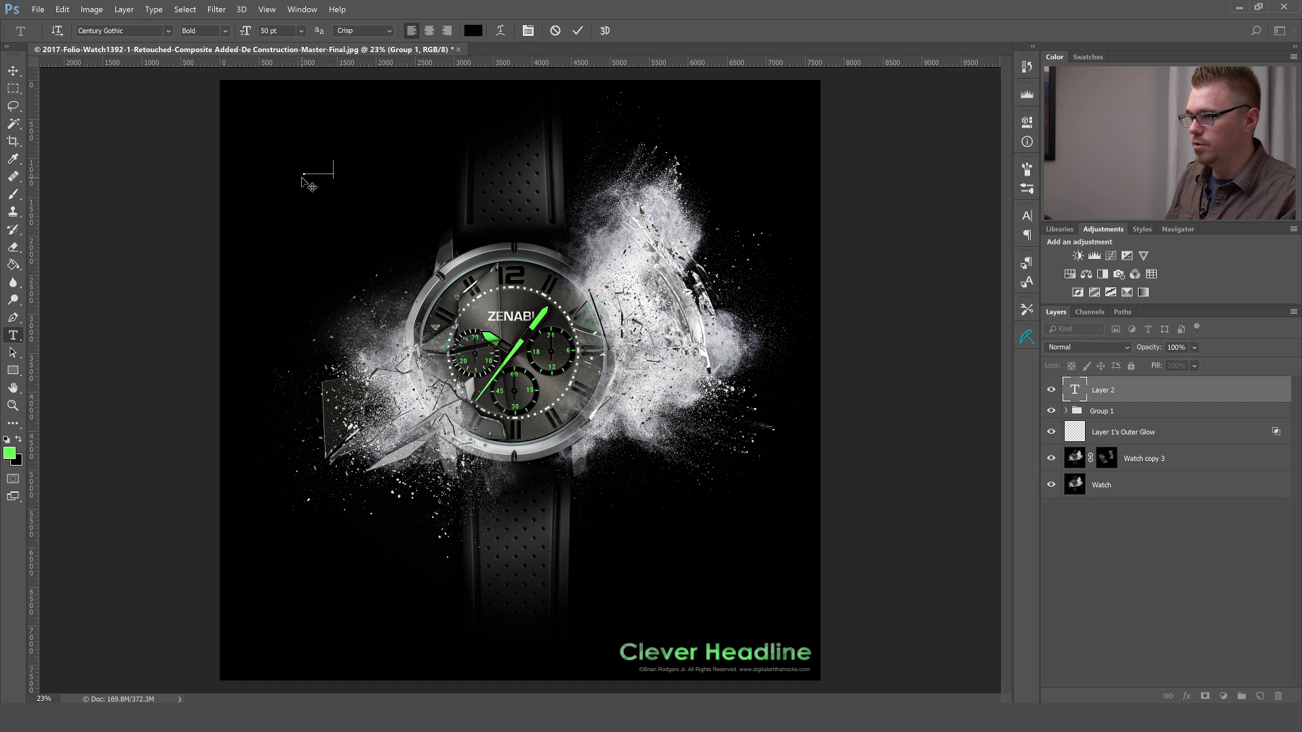
text(CleTest Text)
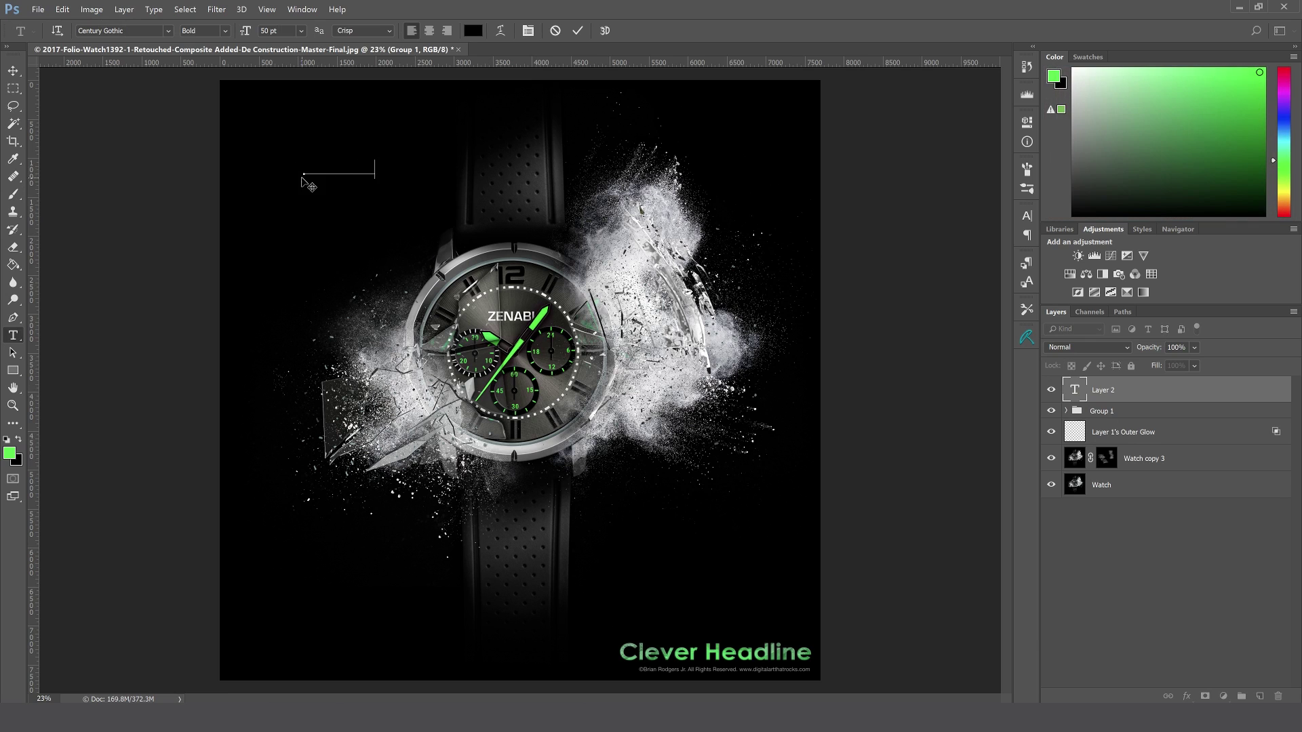
key(ctrl+a)
key(alt+BackSpace)
key(ctrl+Return)
key(v)
key(ctrl+t)
key(Return)
drag(517, 212, 616, 158)
- Duplicate the Test Text layer, shrink the copy, and retype it as '2'
key(ctrl+j)
key(ctrl+t)
key(Return)
double_click(461, 201)
text(2)
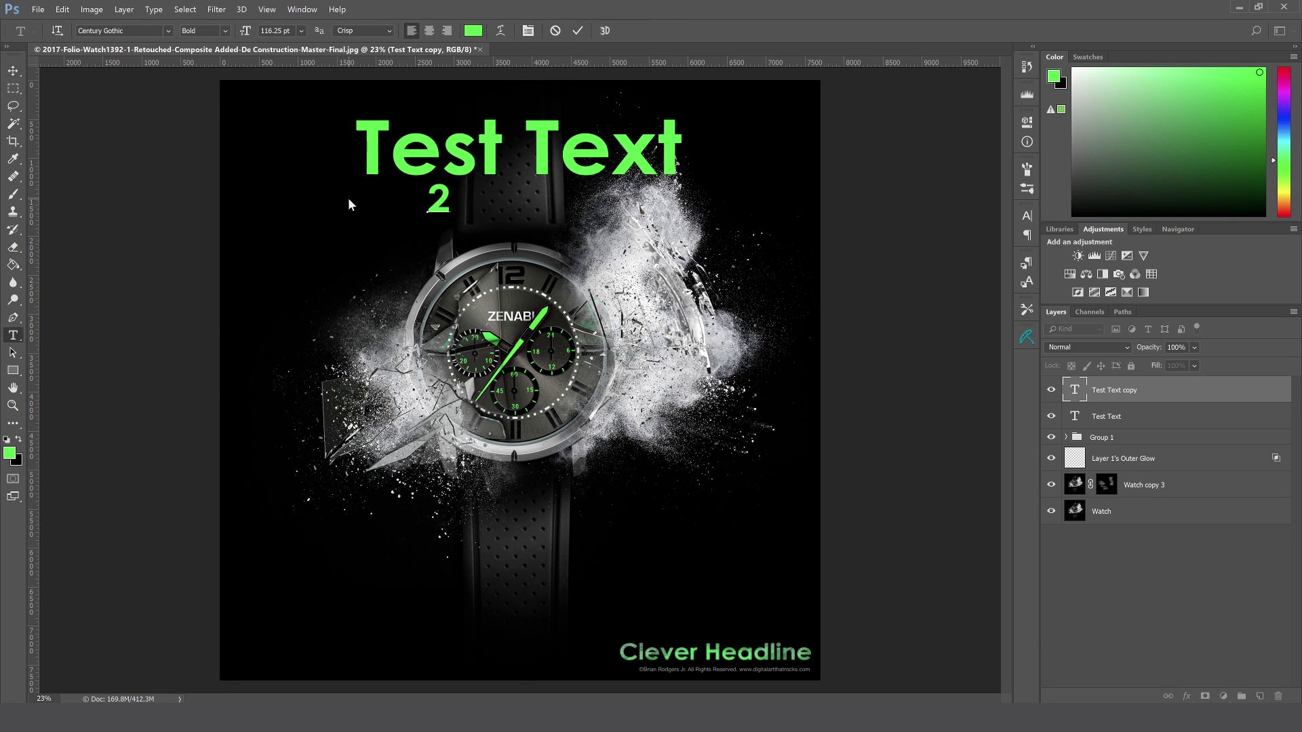
key(ctrl+Return)
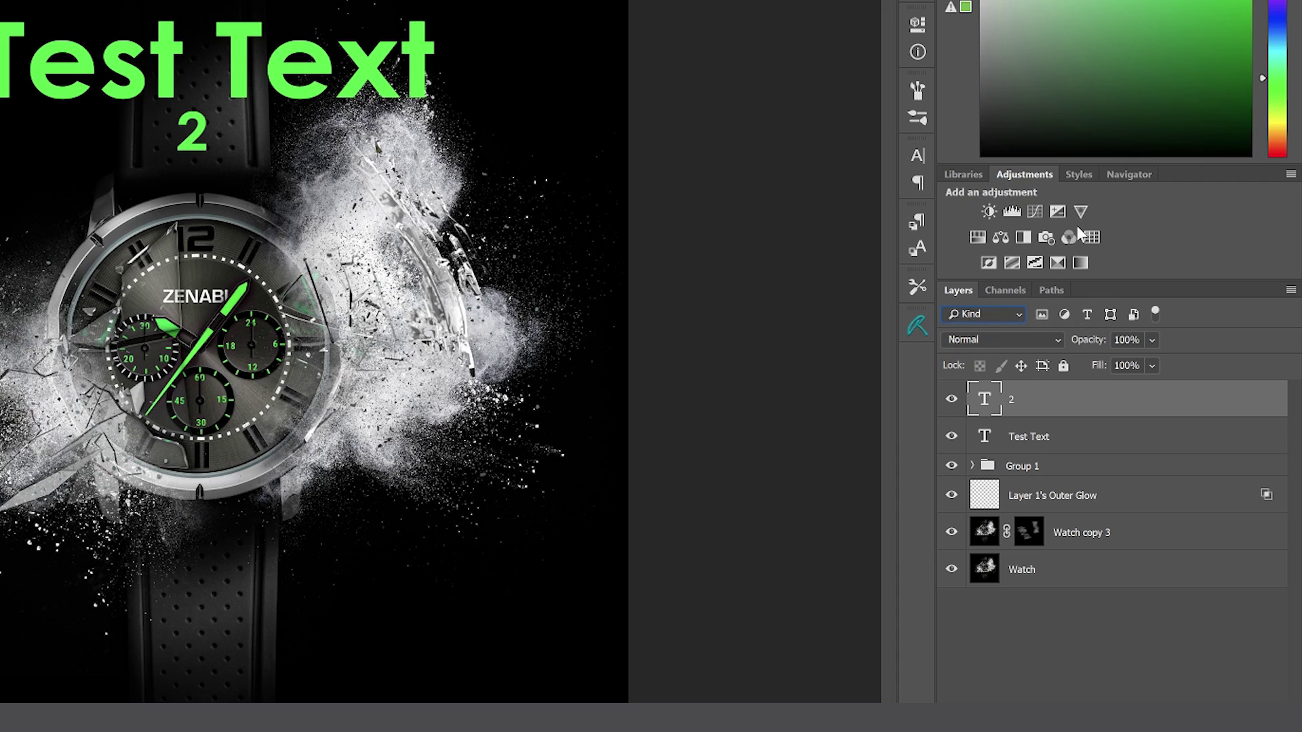
click(1017, 314)
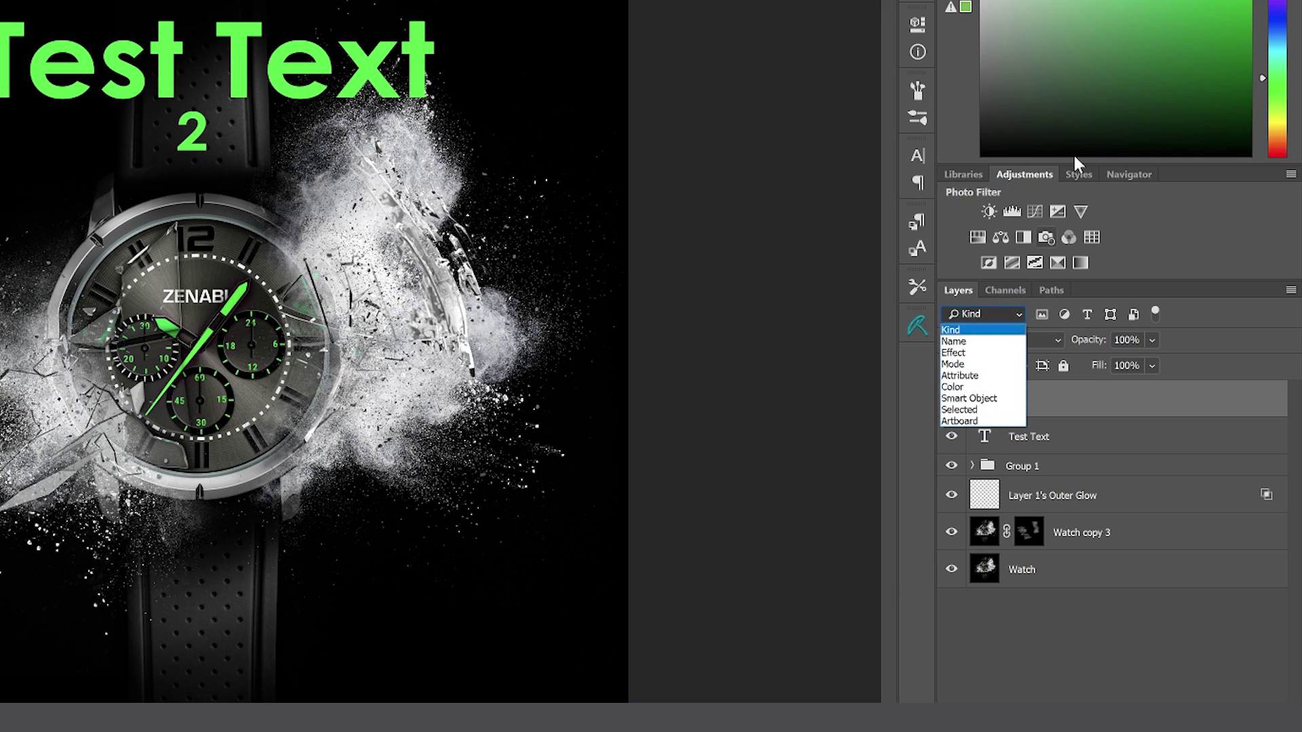
click(1022, 313)
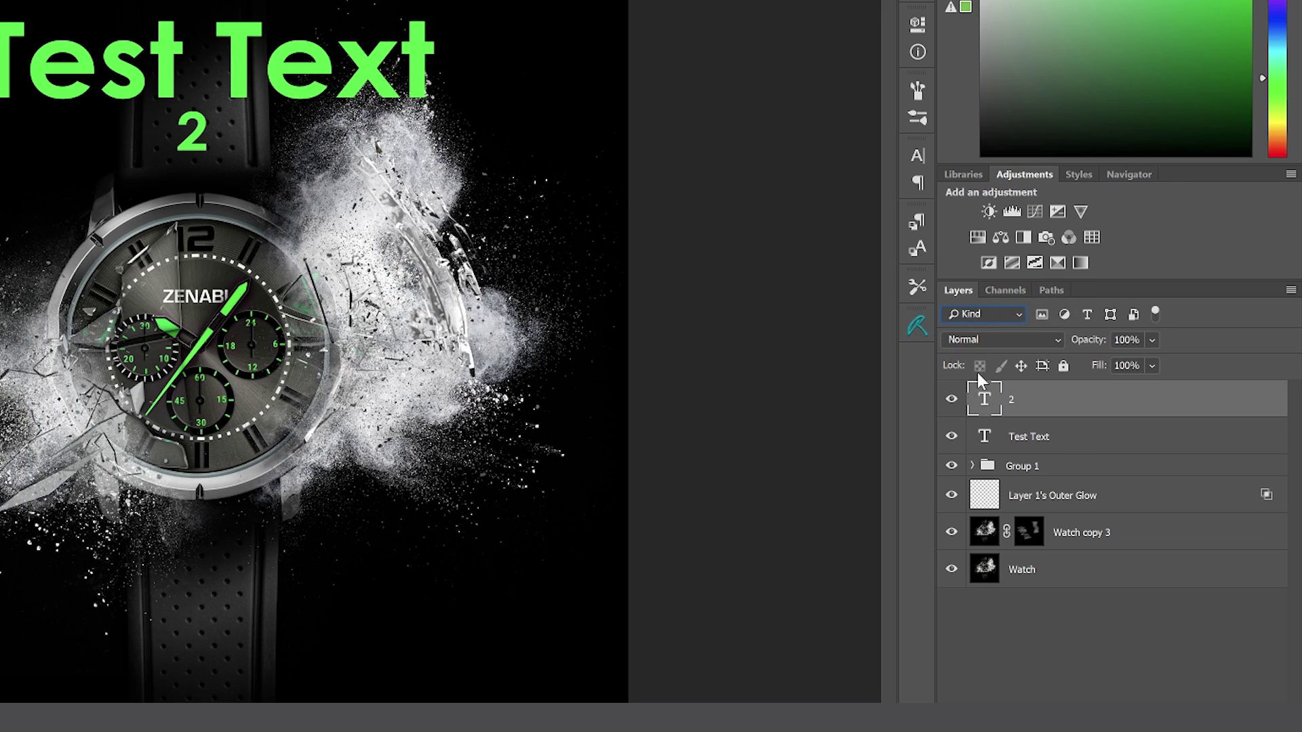
click(1086, 314)
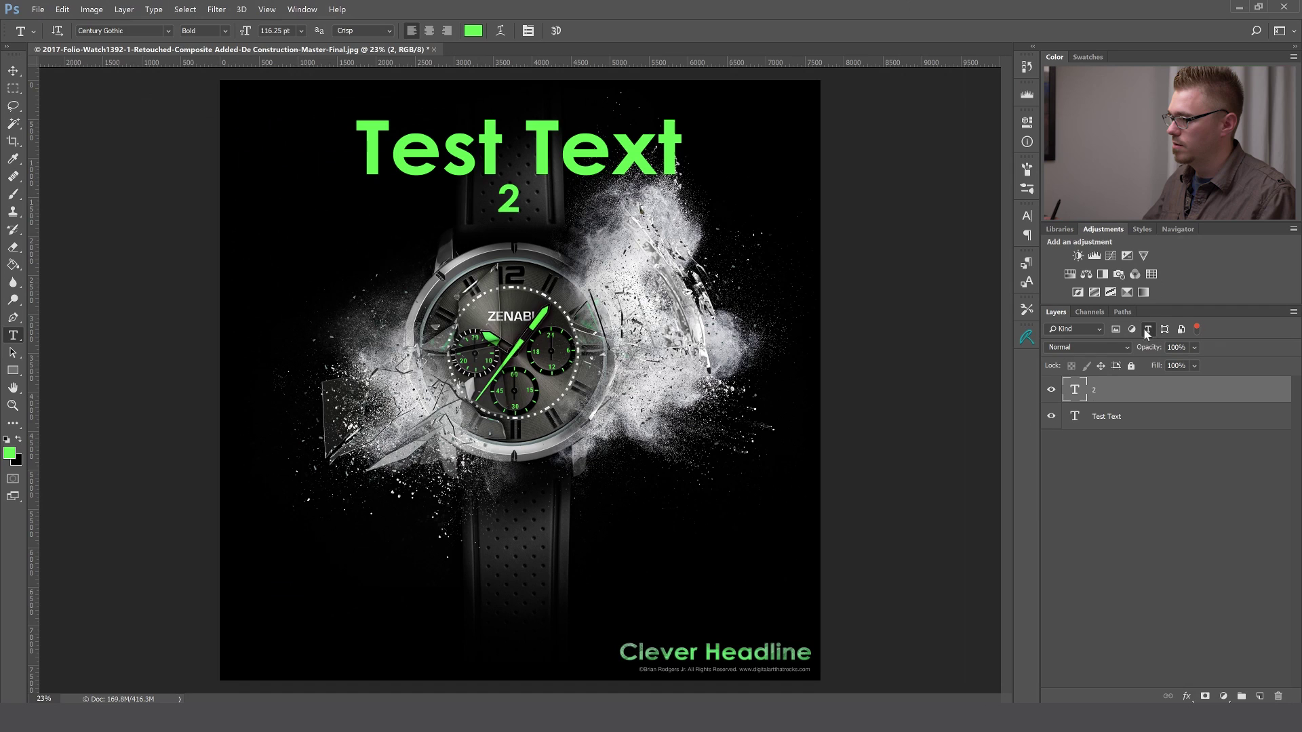
click(1105, 318)
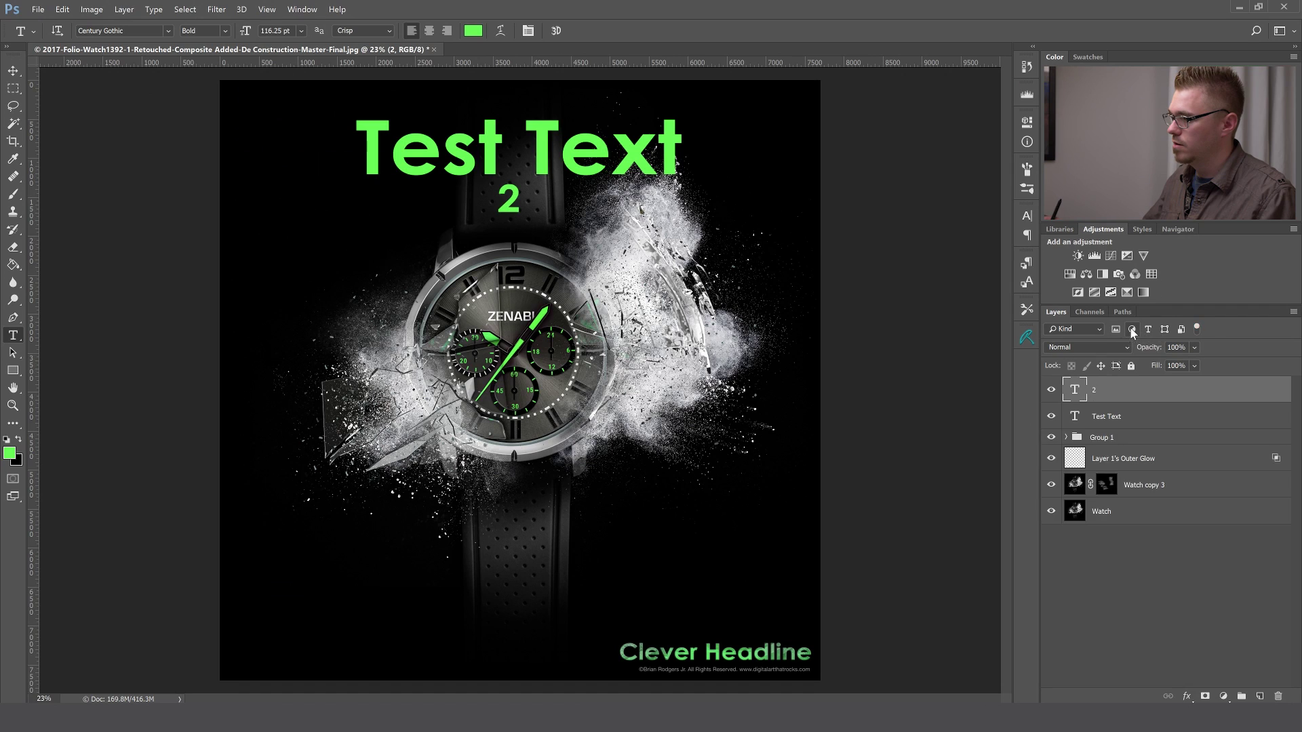
click(1132, 331)
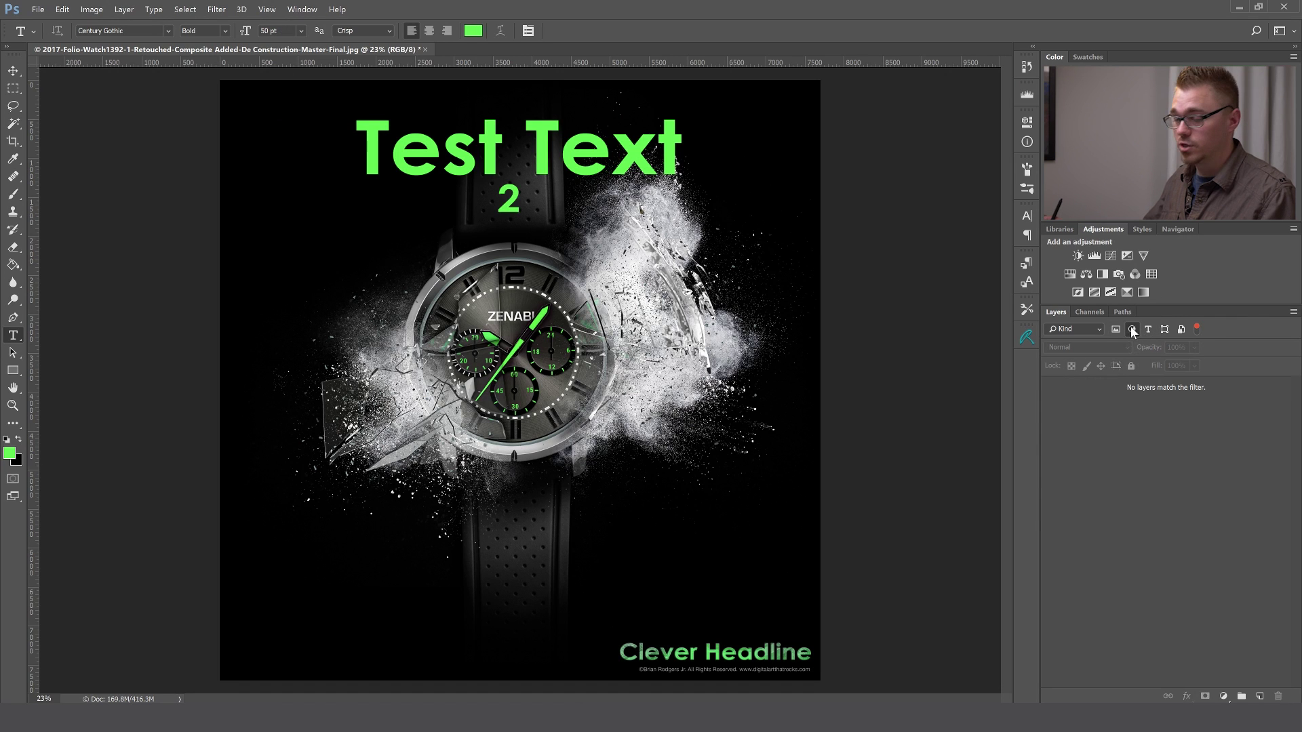
click(1132, 330)
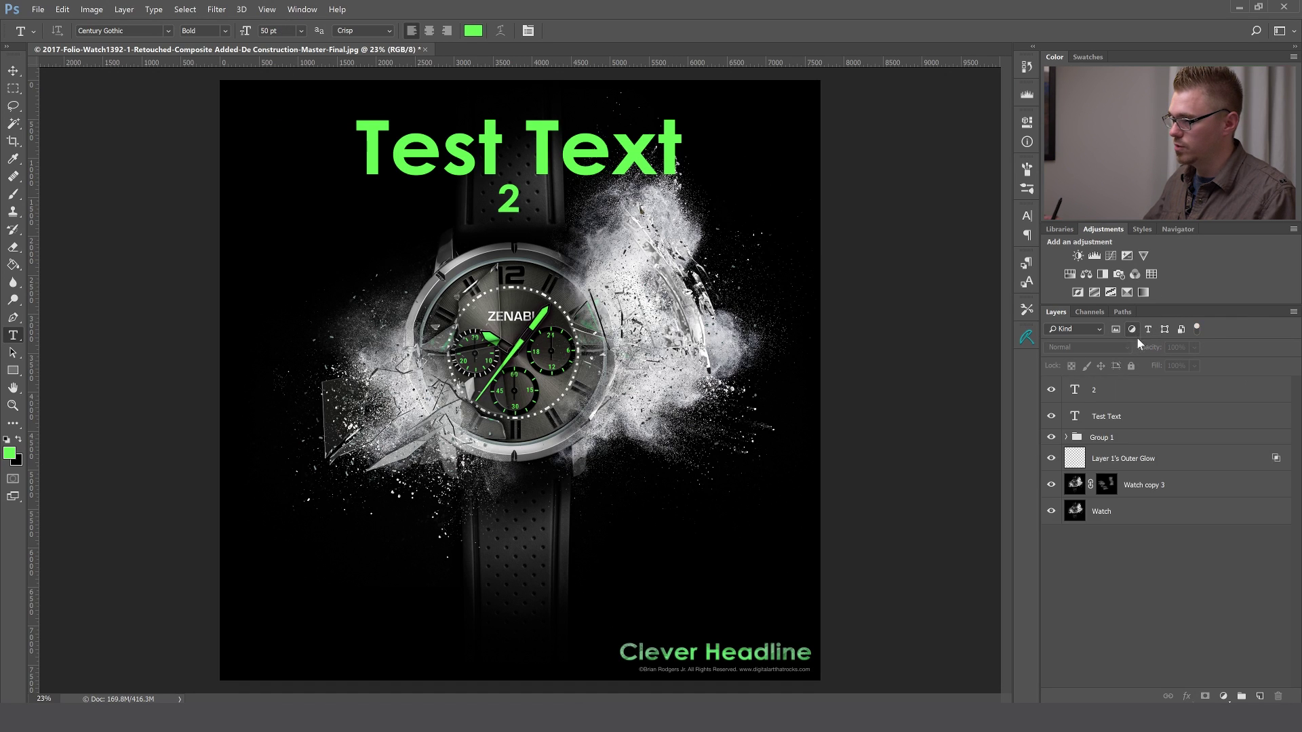
click(1147, 392)
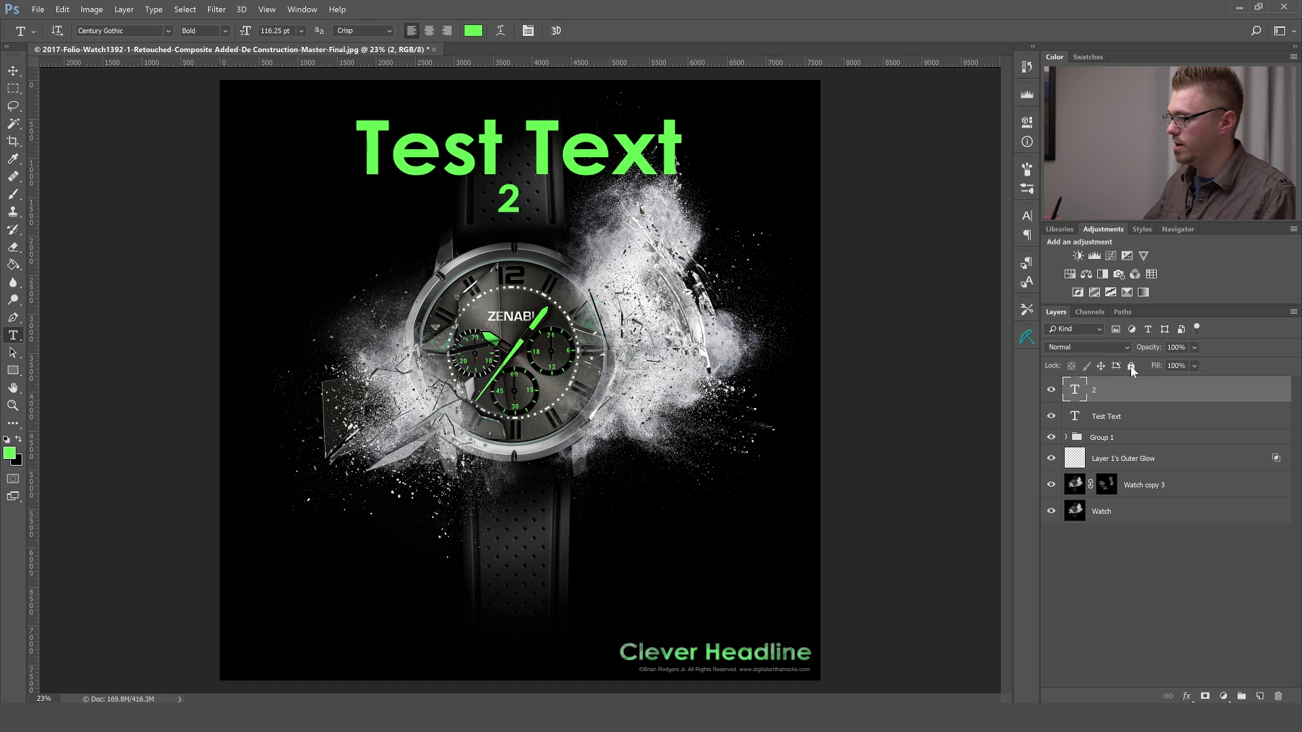
- Add Hue/Saturation, Curves, Black & White and Photo Filter adjustment layers, hiding Black & White
click(1124, 255)
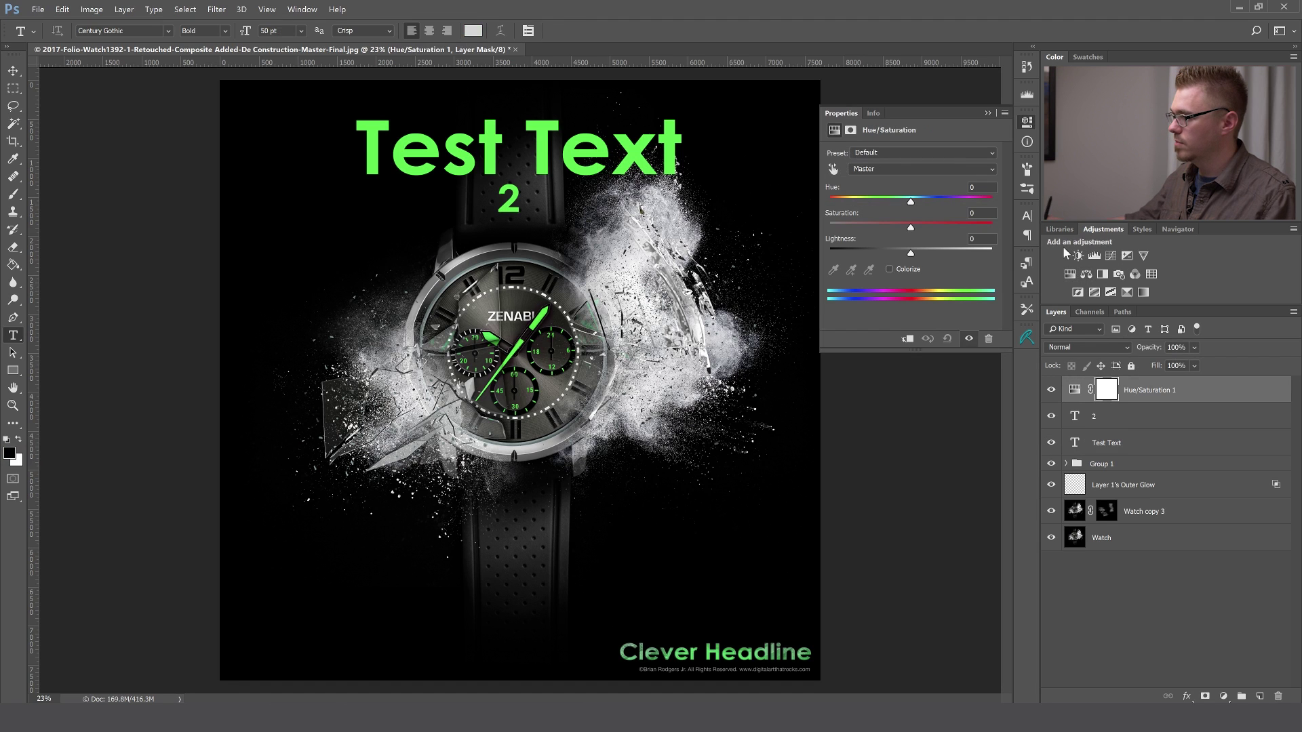
click(1110, 255)
click(1102, 274)
click(1119, 274)
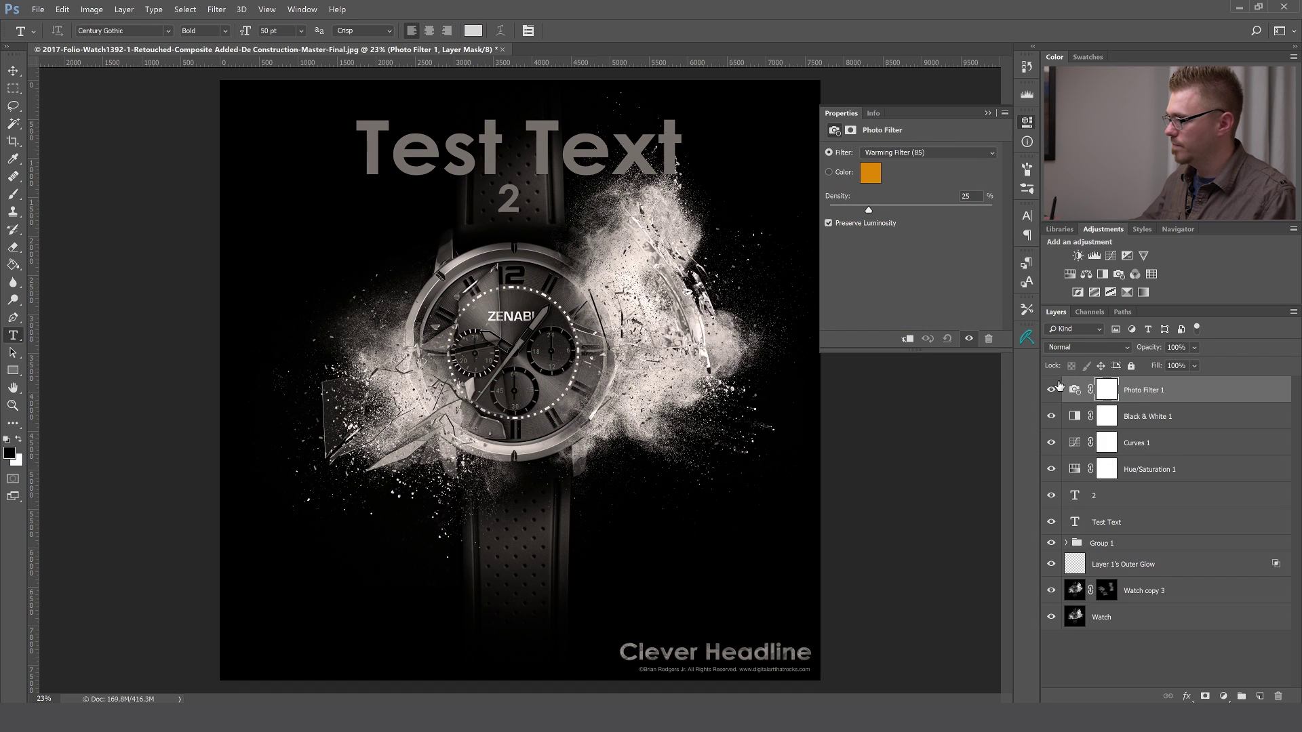
click(1051, 416)
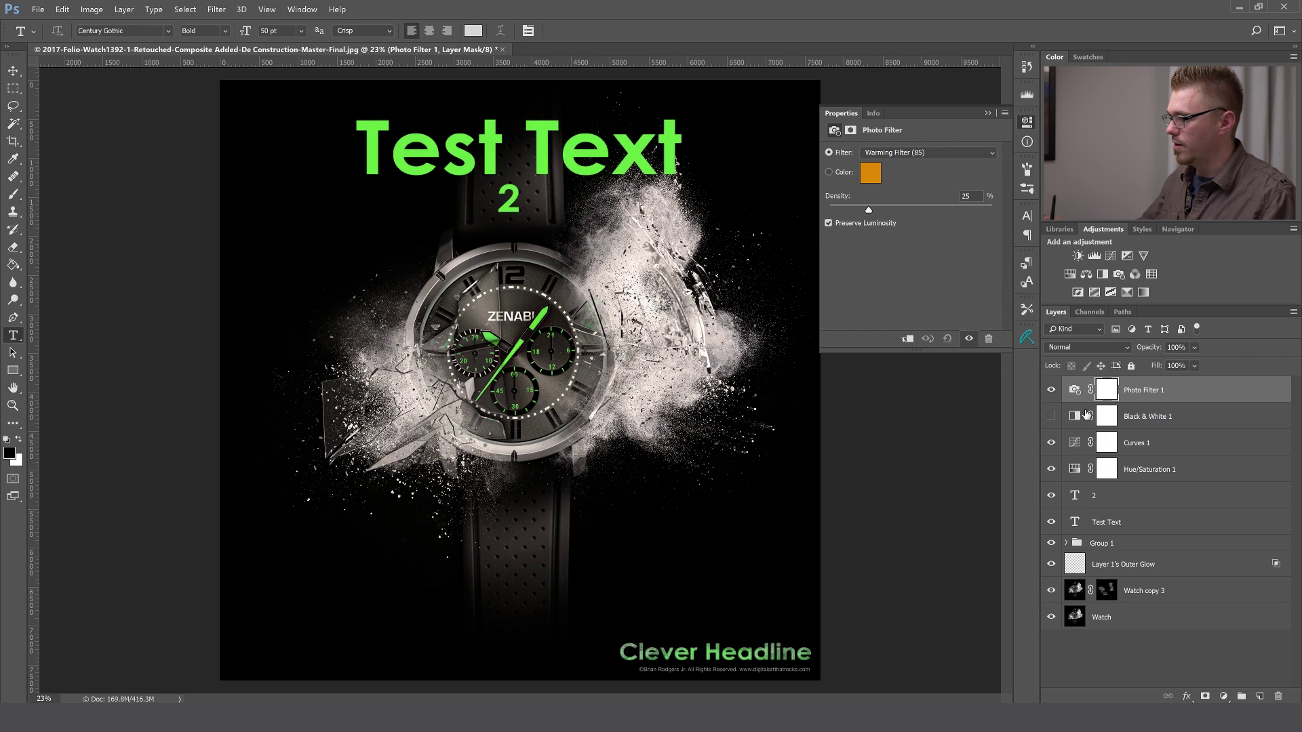
- Toggle the Layers panel's adjustment-layer filter on and off, keeping the filter type on Kind
click(1132, 329)
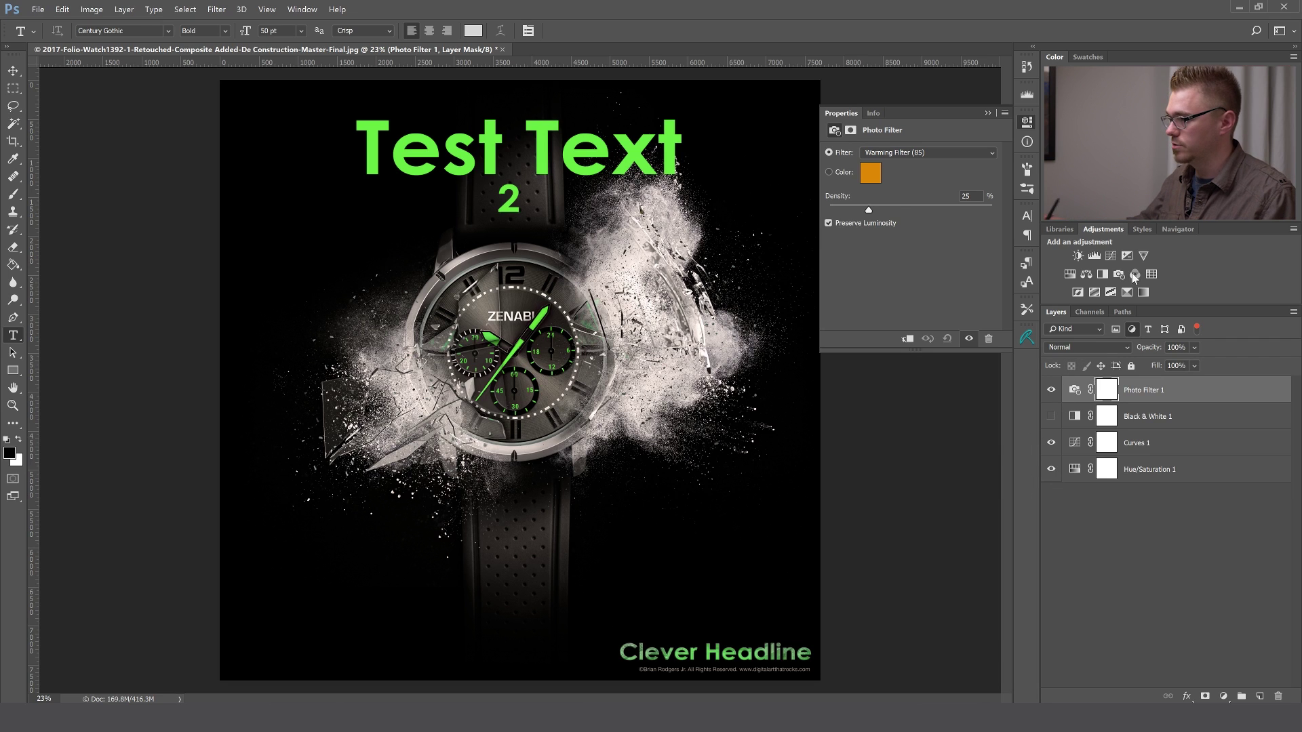
click(1132, 329)
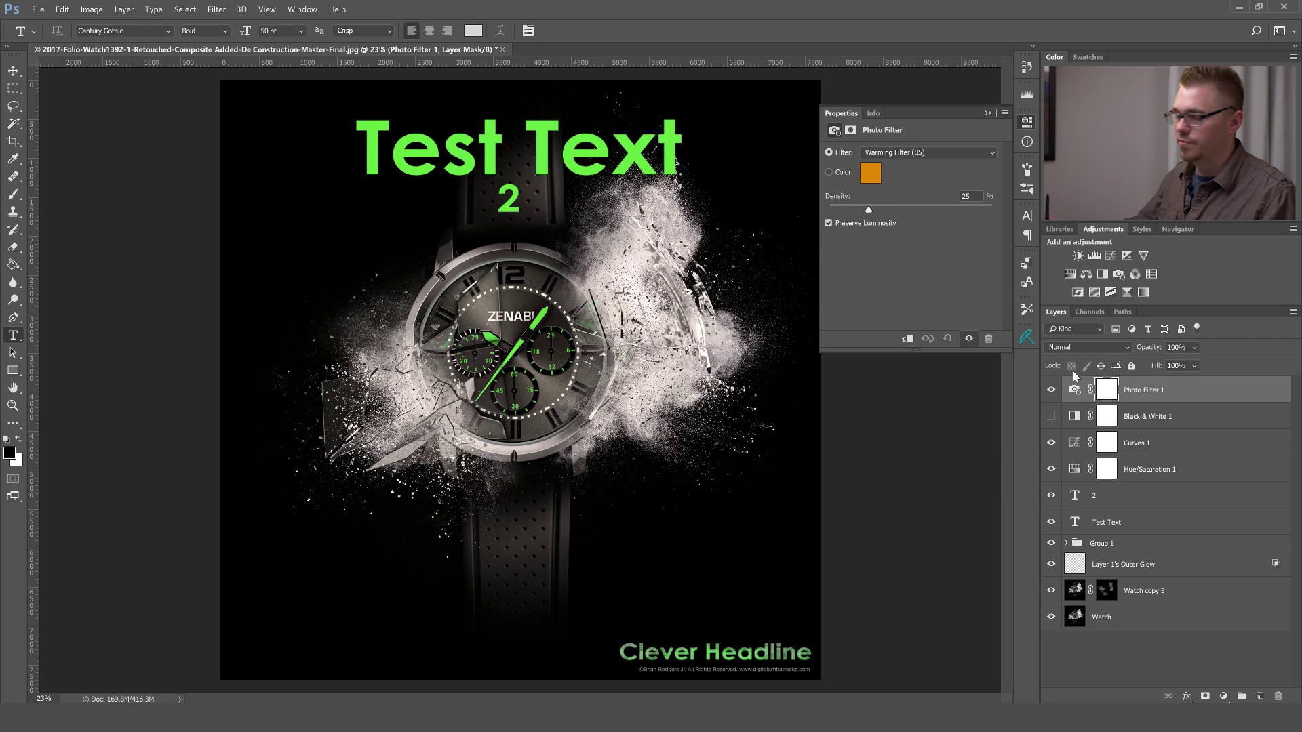
click(1097, 329)
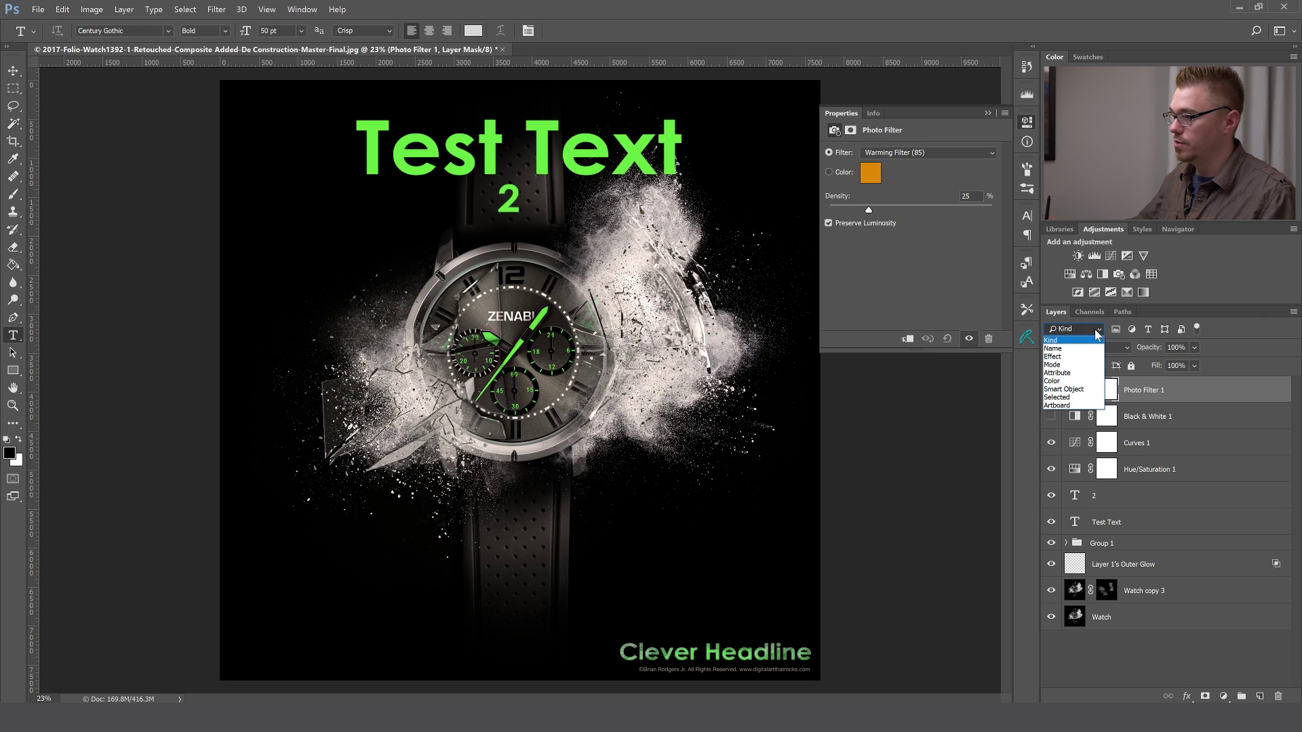
click(1094, 332)
key(v)
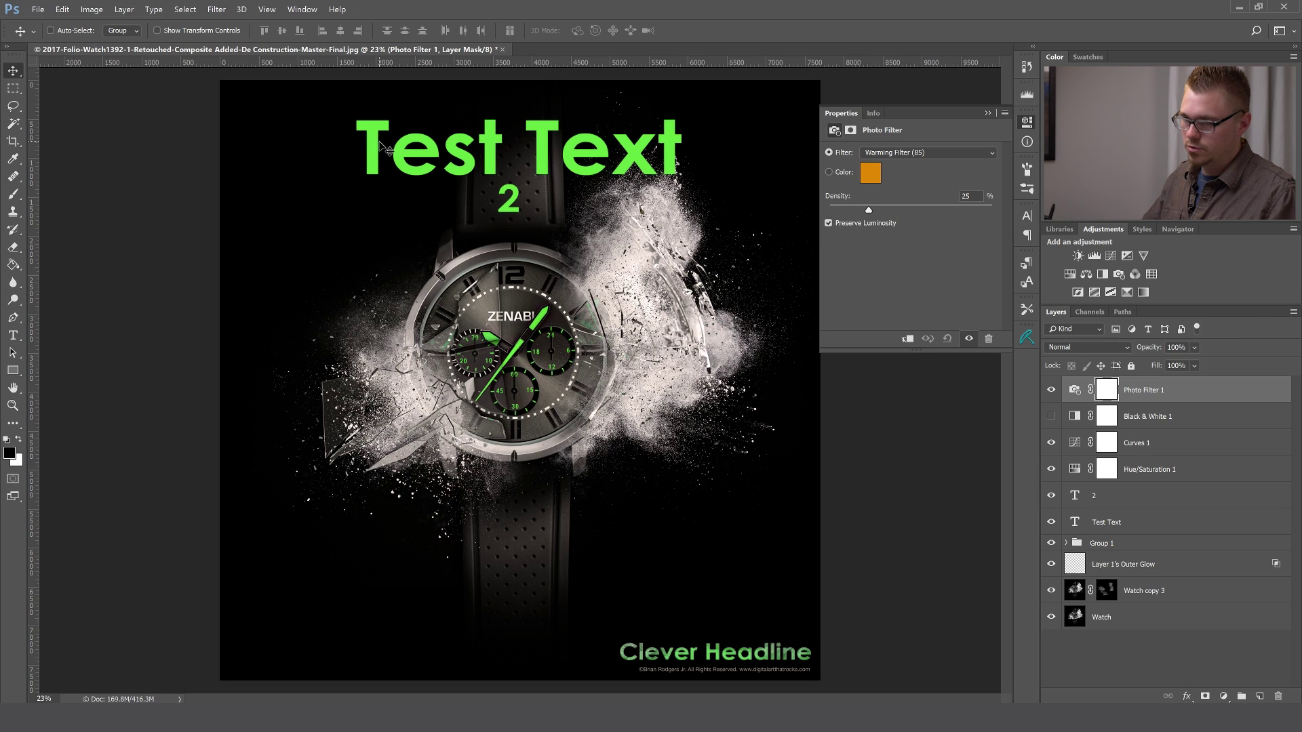
- Ctrl+click the canvas to select the Test Text layer, then the headline's Group 1
key(ctrl)
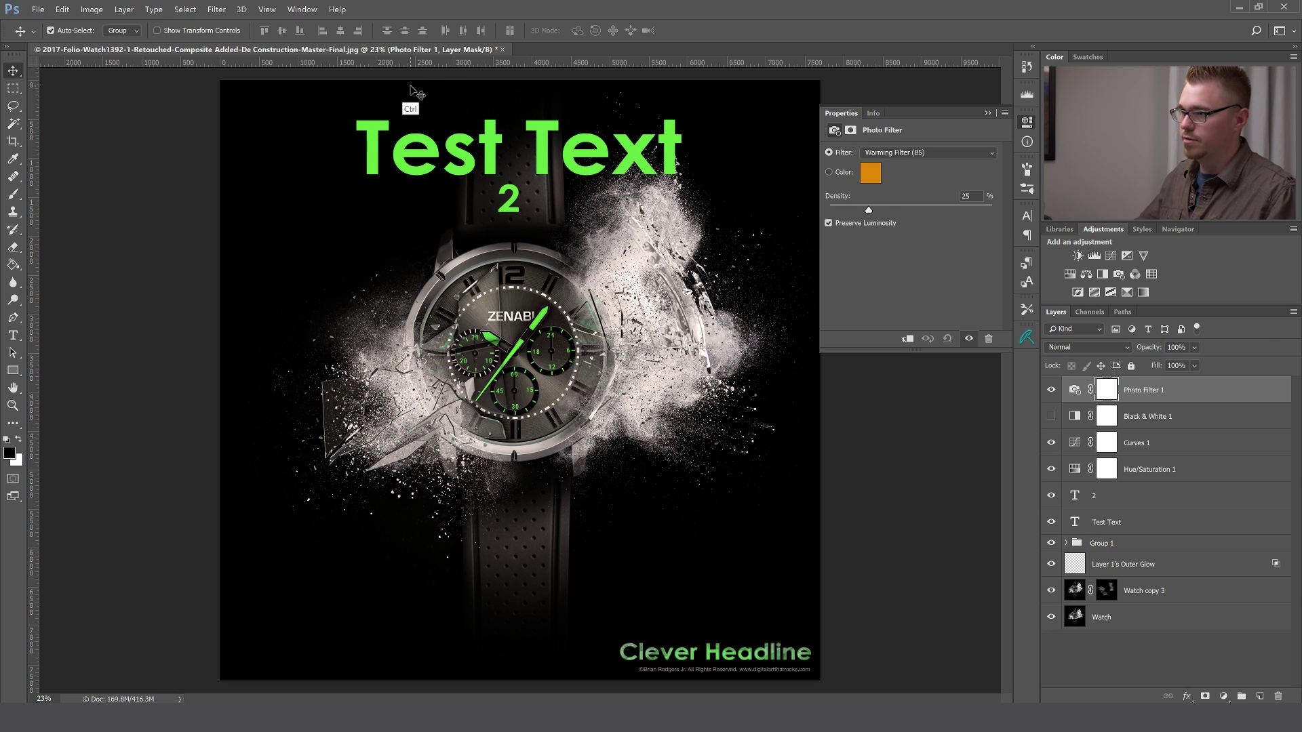
ctrl+click(371, 124)
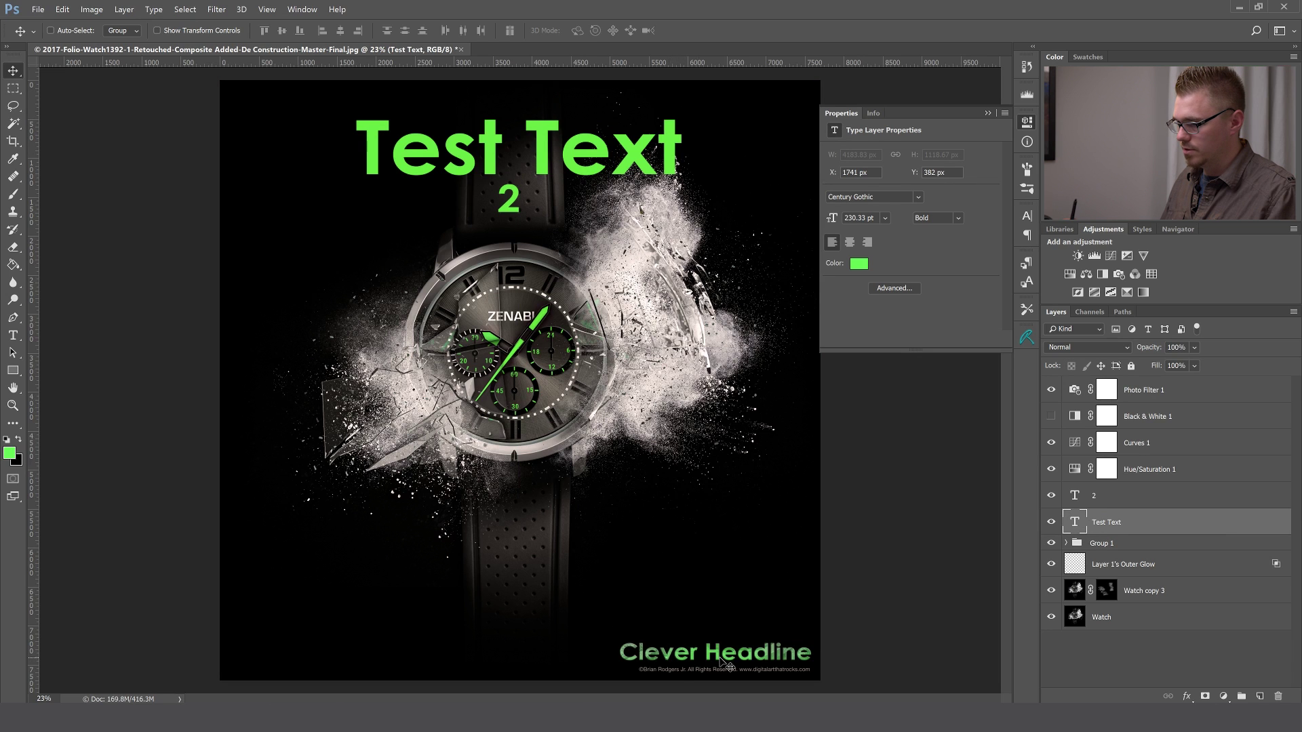
key(ctrl)
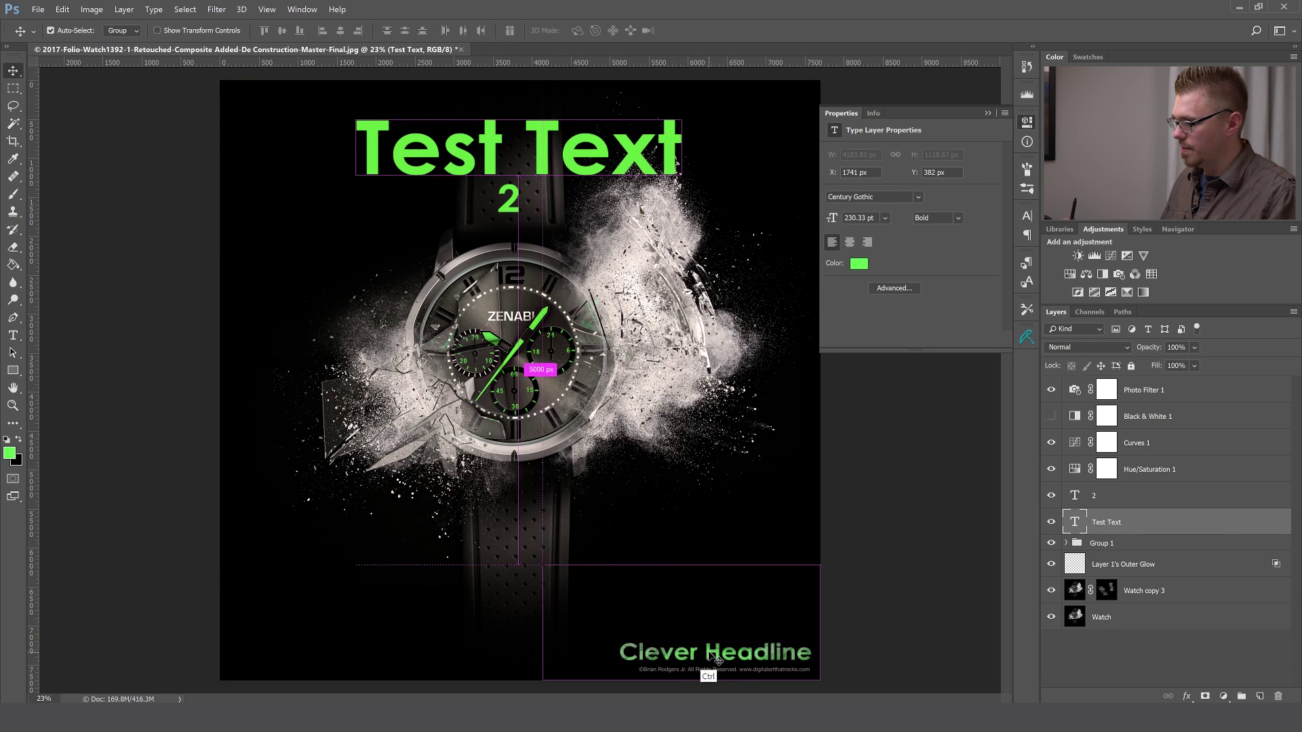
ctrl+click(710, 654)
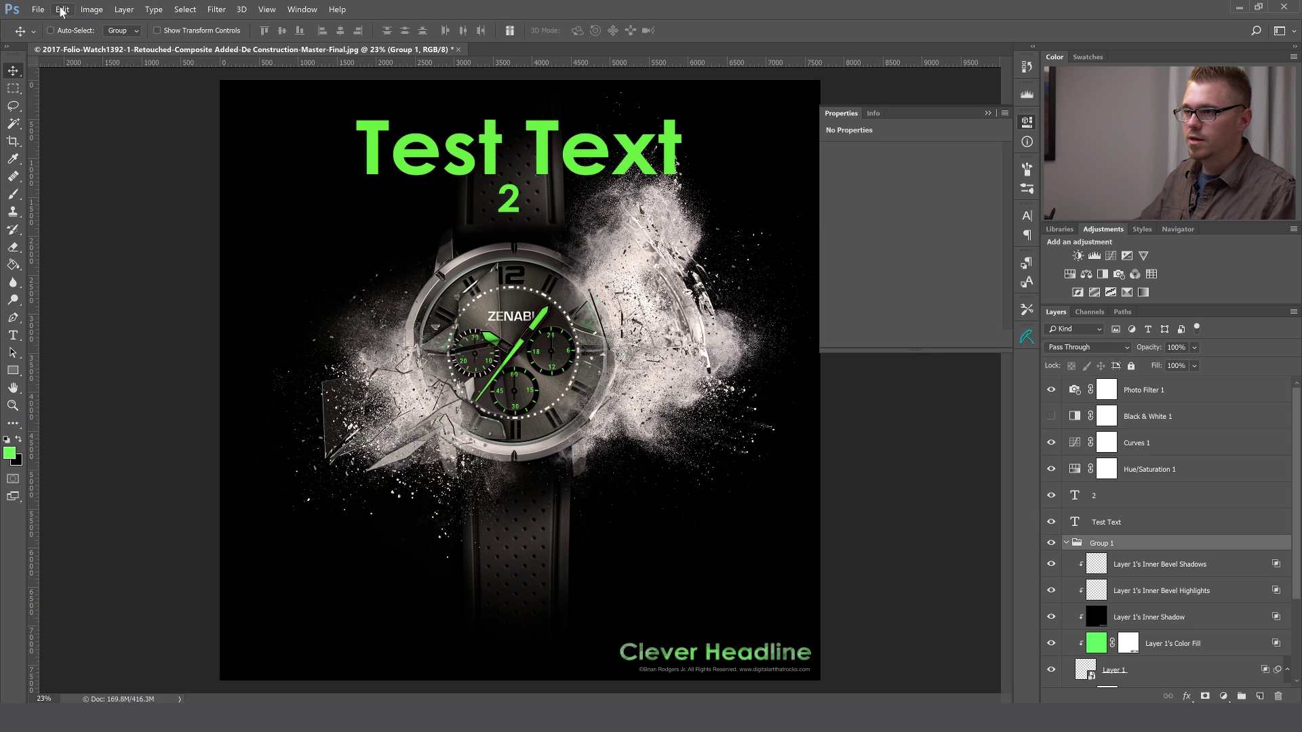
- Switch the Move tool's Auto-Select target from Group to Layer
click(134, 34)
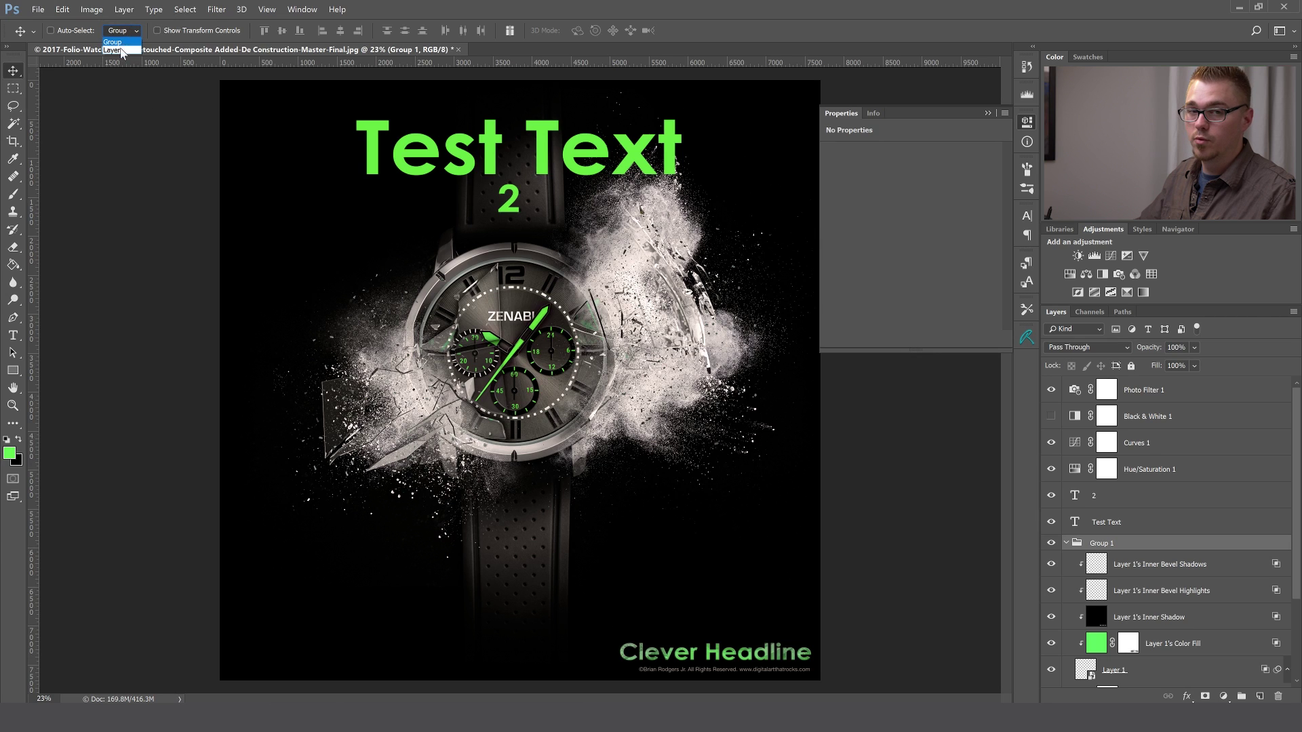
click(114, 42)
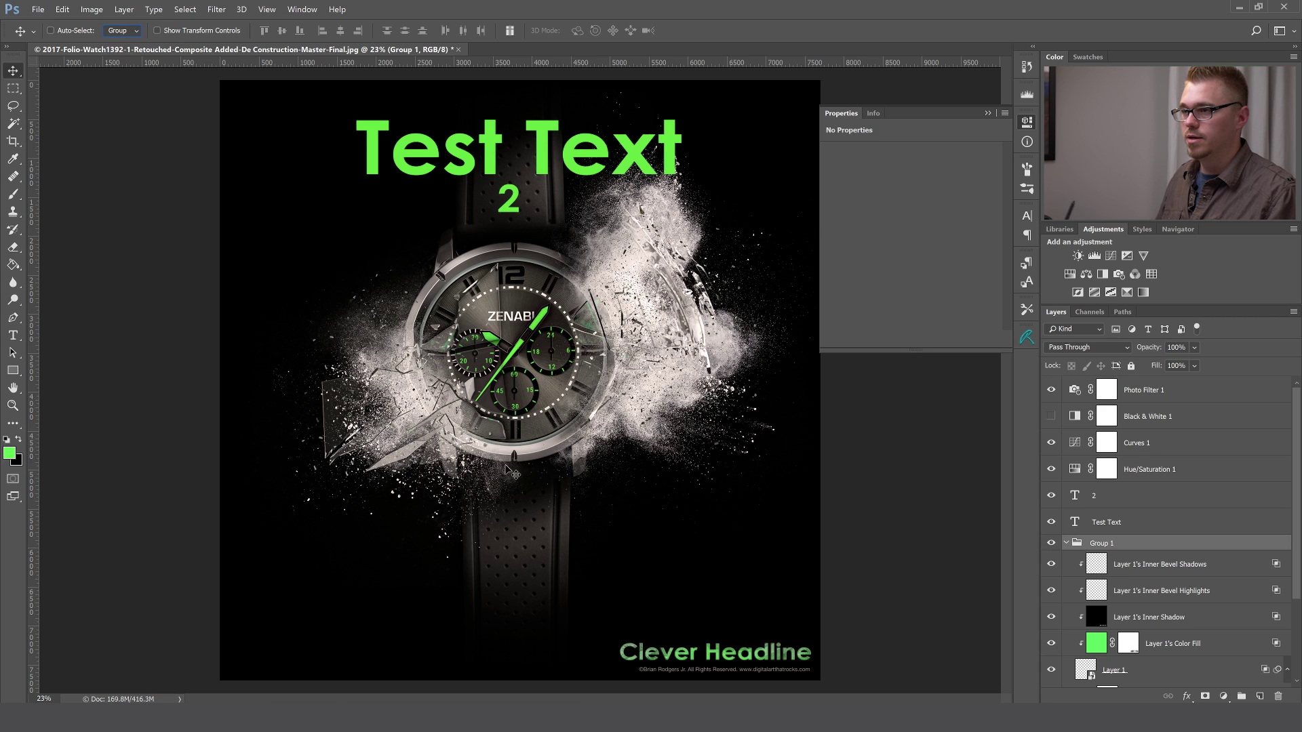
click(134, 30)
click(129, 53)
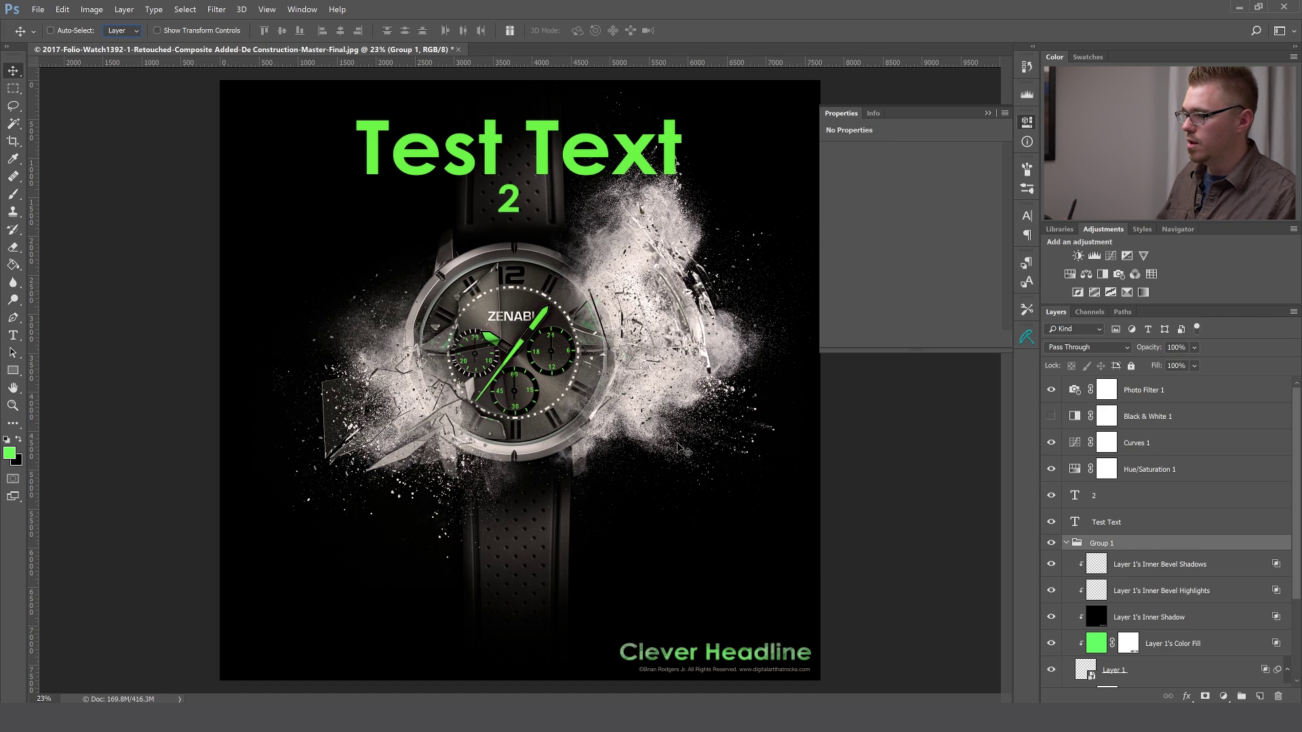
- Ctrl+click the canvas to select the headline's Color Fill layer, then the Watch layer
key(ctrl)
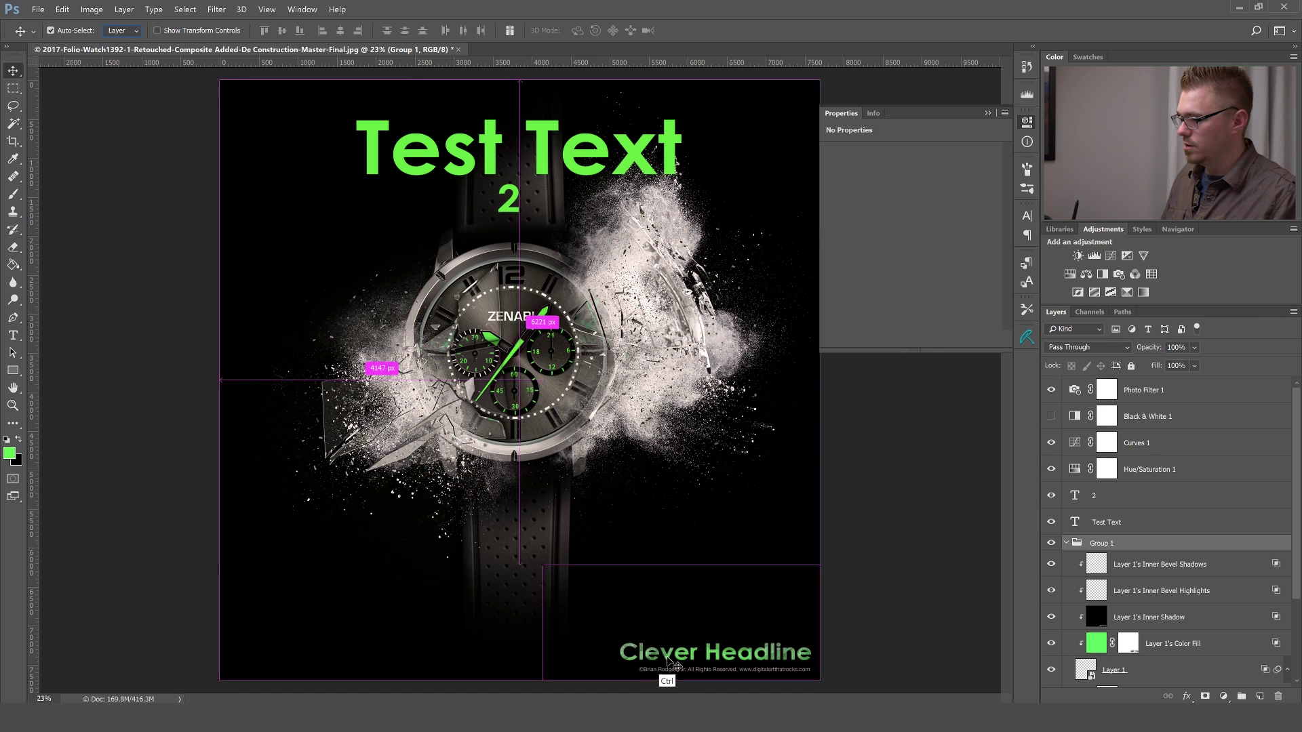
ctrl+click(668, 657)
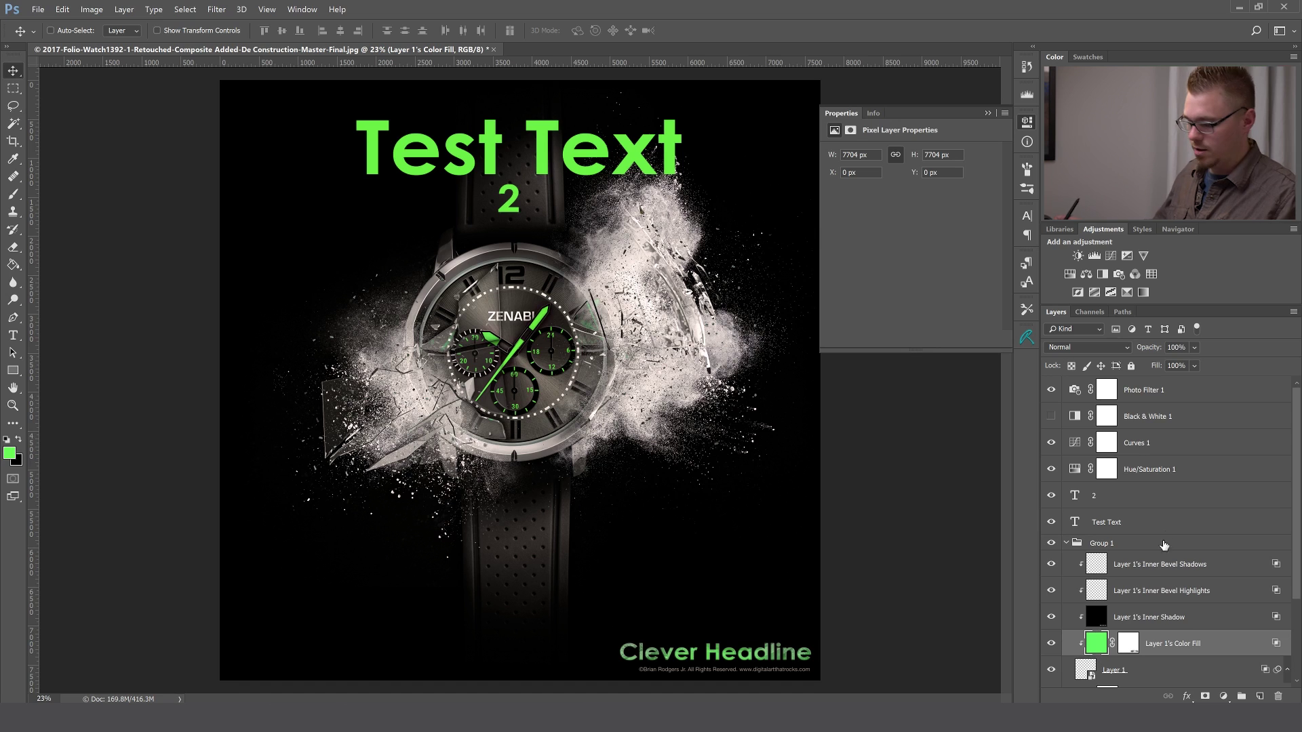
key(ctrl)
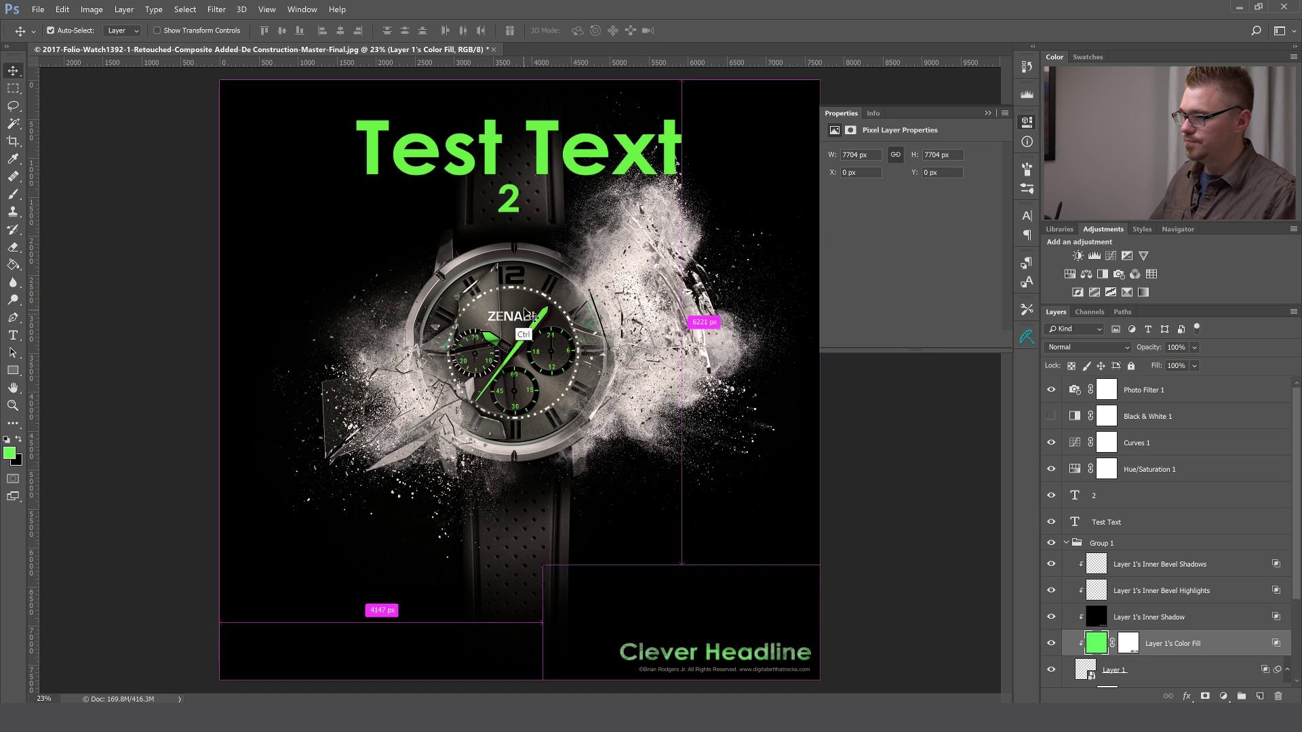
ctrl+click(530, 316)
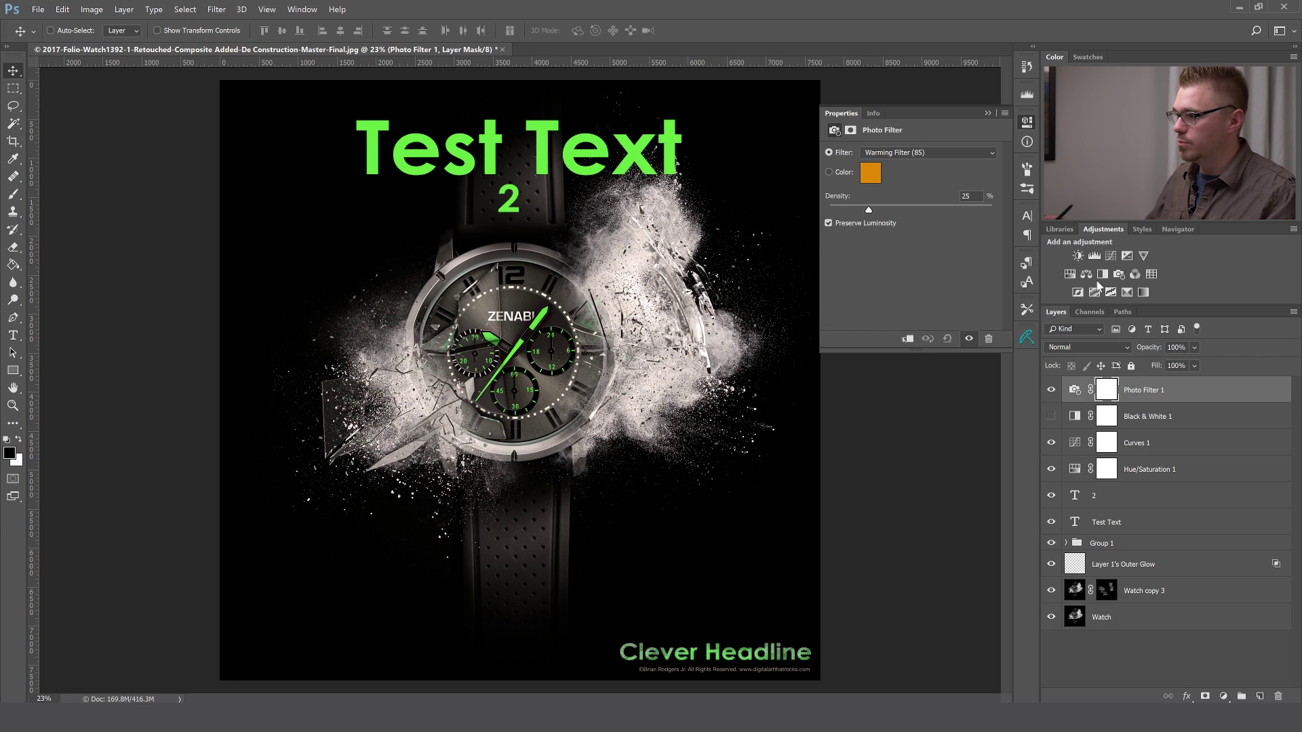
- Delete Photo Filter 1 through Group 1, stamp a merged Layer 1, then select Outer Glow through Watch
shift+click(1147, 541)
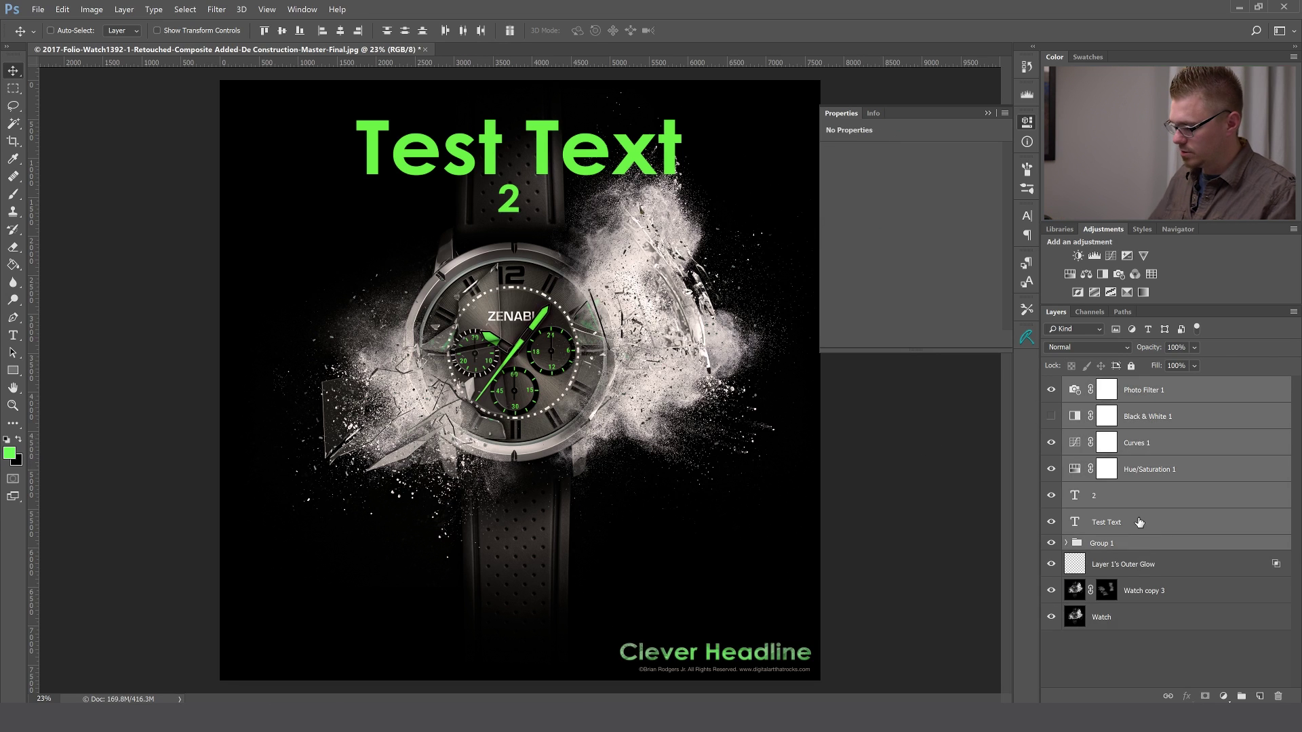
key(Delete)
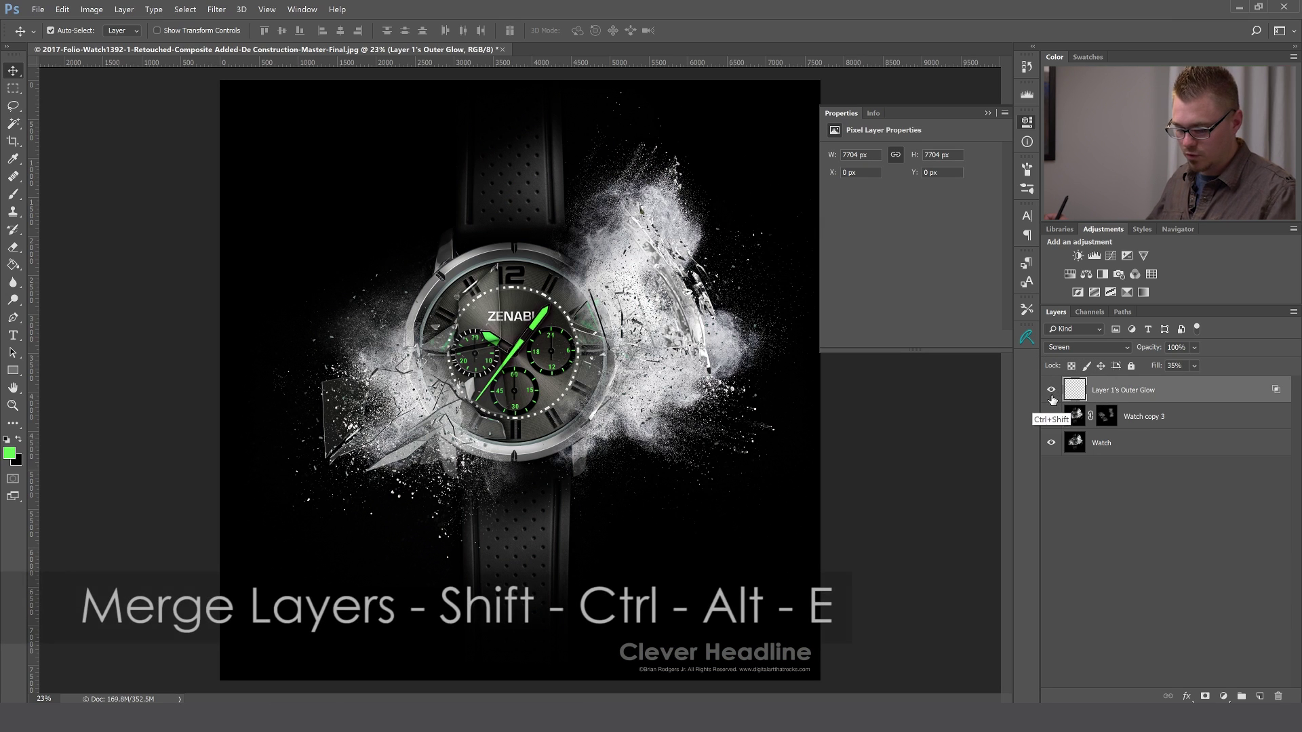
key(shift+ctrl+alt+e)
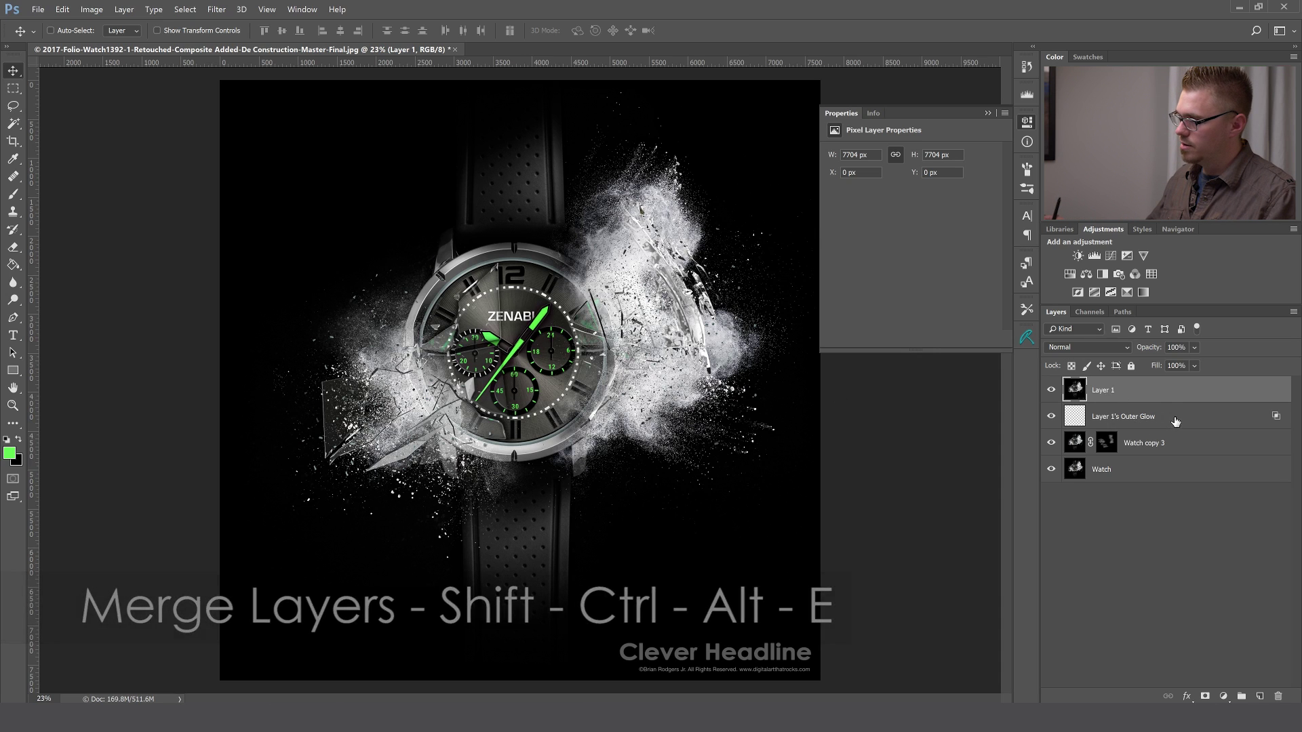
click(1108, 416)
shift+click(1155, 471)
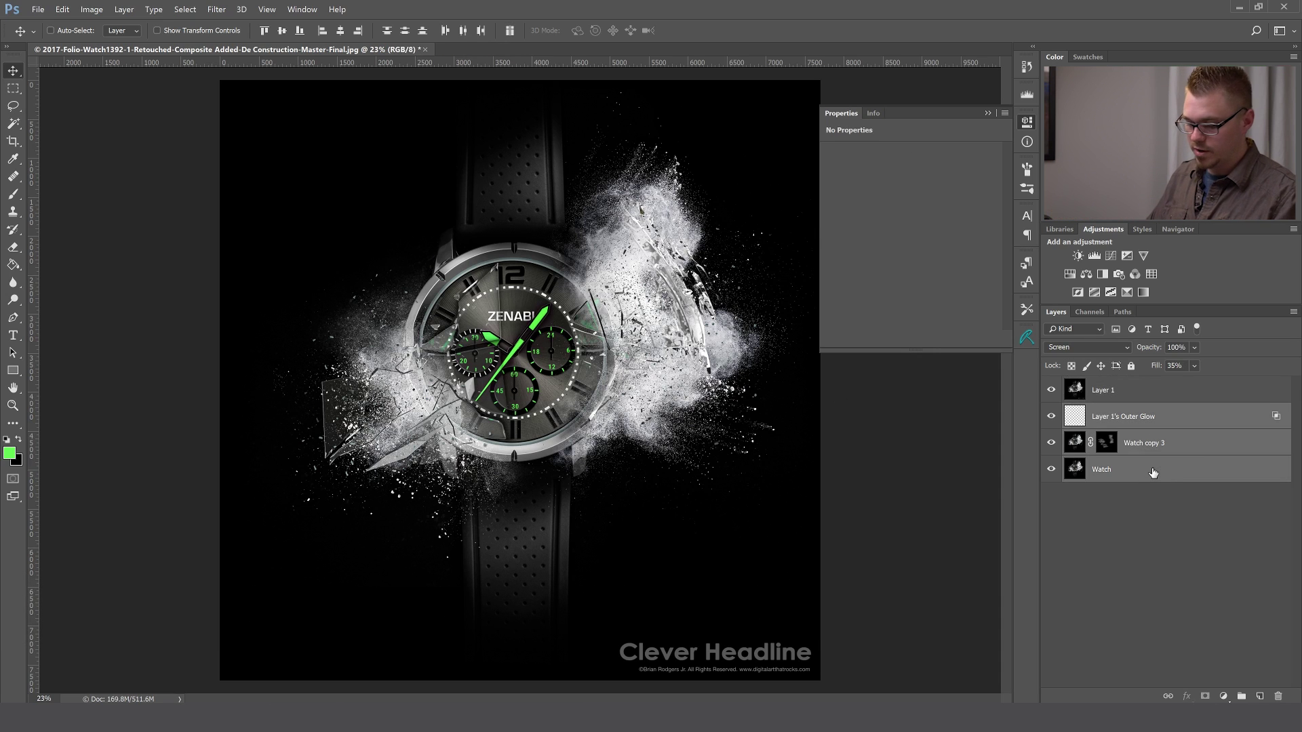